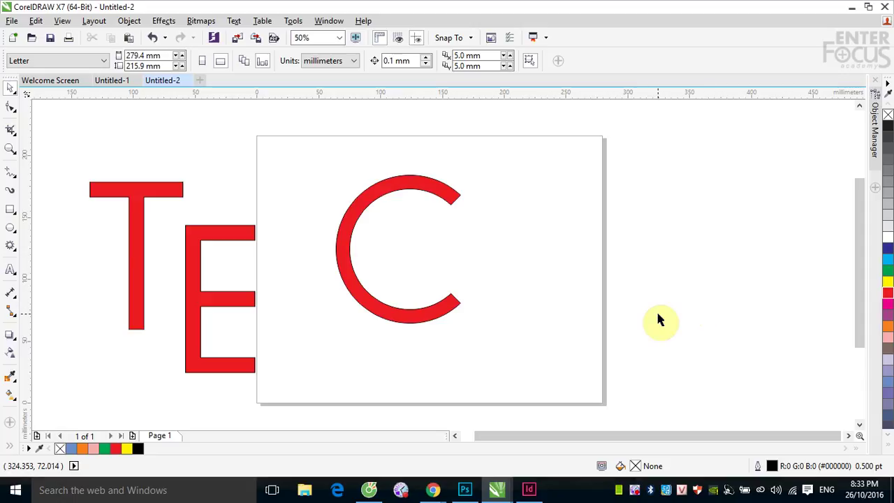
- Draw a tall, narrow upright rectangle about 13 mm wide and 132 mm high beside the page and fill it red
left_click(11, 208)
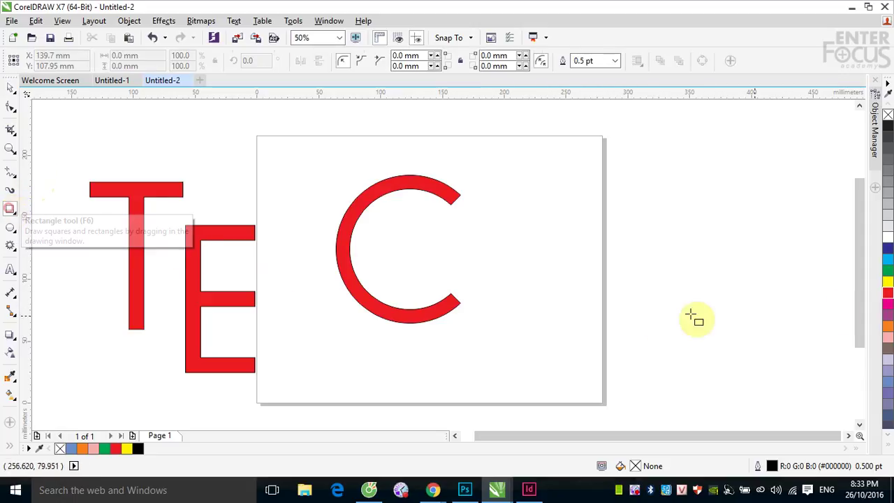
left_click_drag(647, 199, 664, 363)
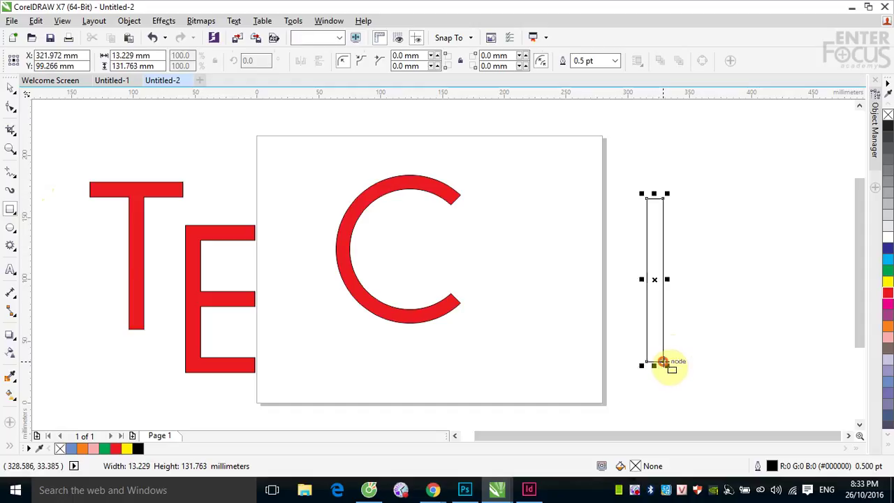
left_click(888, 293)
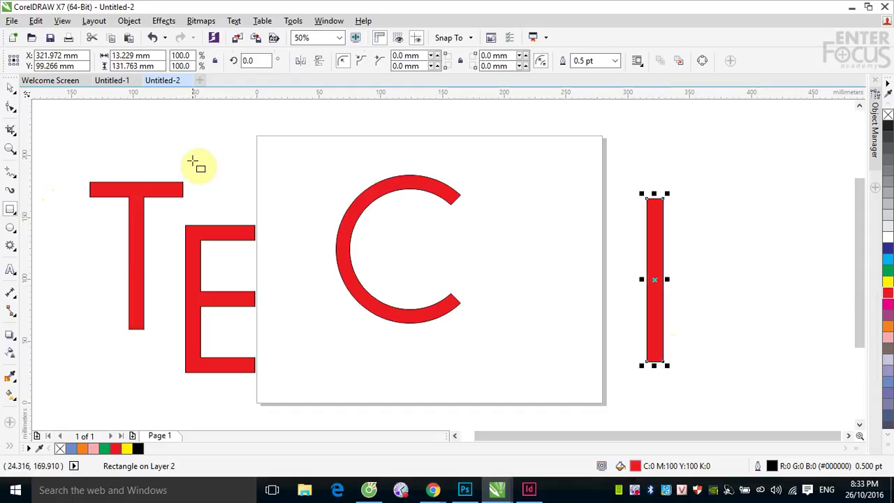
- Move the bar's rotation centre to its bottom corner and skew its upper end leftward until the shape is about 49 mm wide
left_click(10, 87)
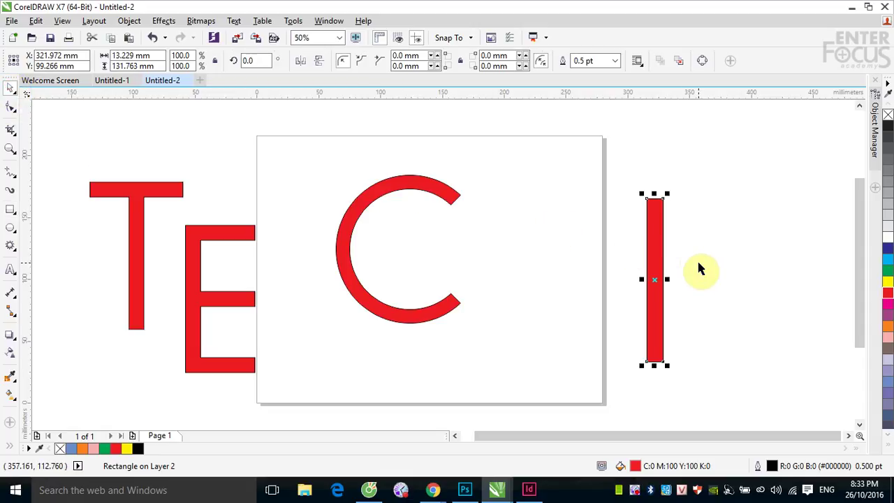
left_click_drag(654, 284, 656, 285)
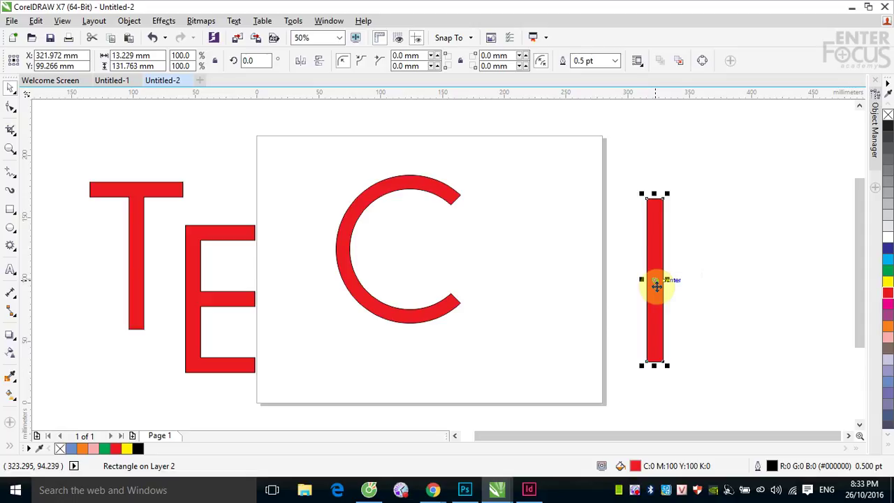
left_click_drag(656, 285, 655, 286)
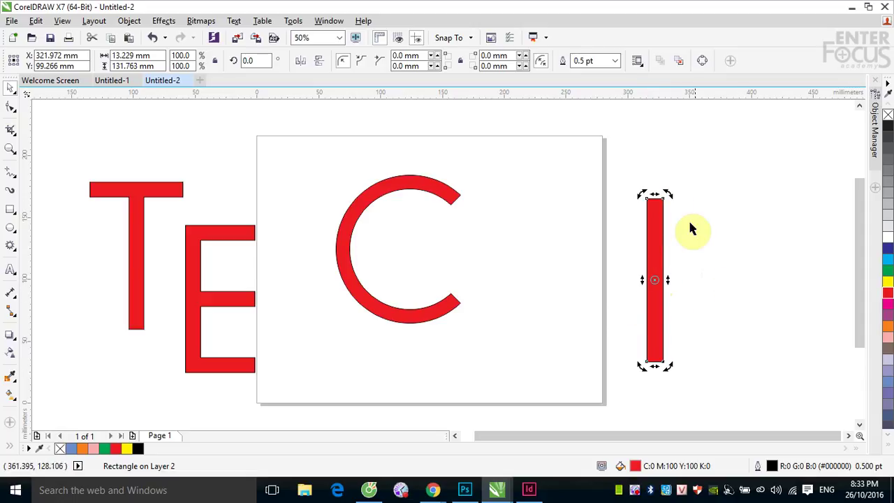
left_click(660, 328)
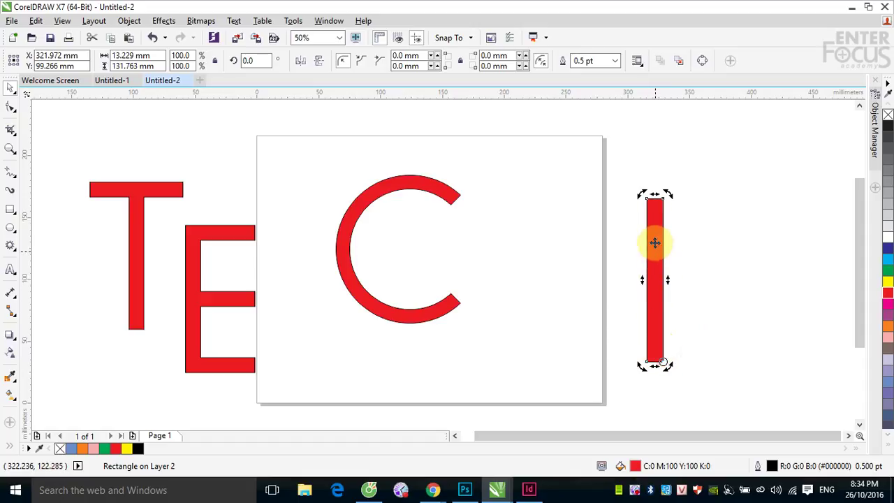
left_click_drag(655, 196, 629, 197)
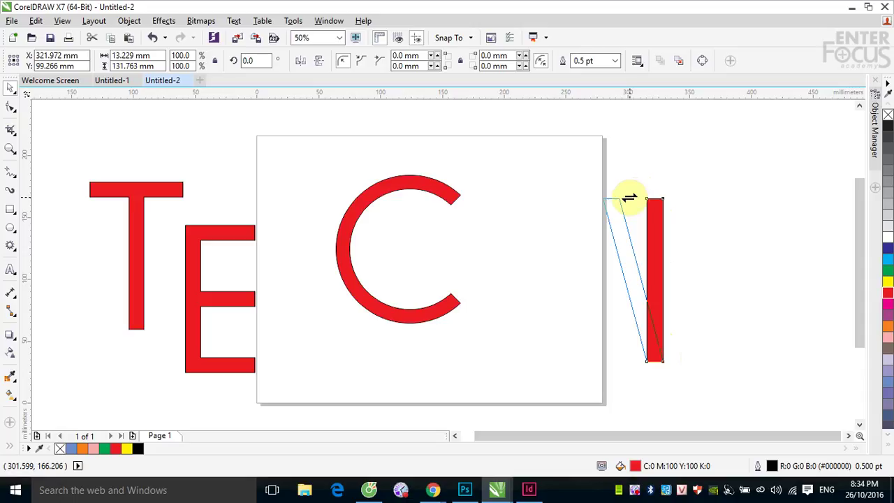
left_click_drag(629, 197, 628, 198)
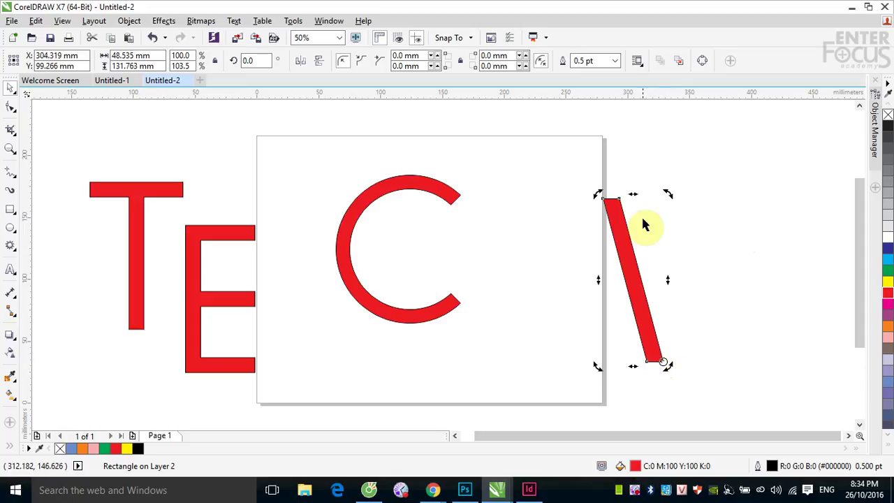
- Try skewing a copy of the slanted bar rightward to form a V, and undo it
left_click_drag(632, 194, 708, 222)
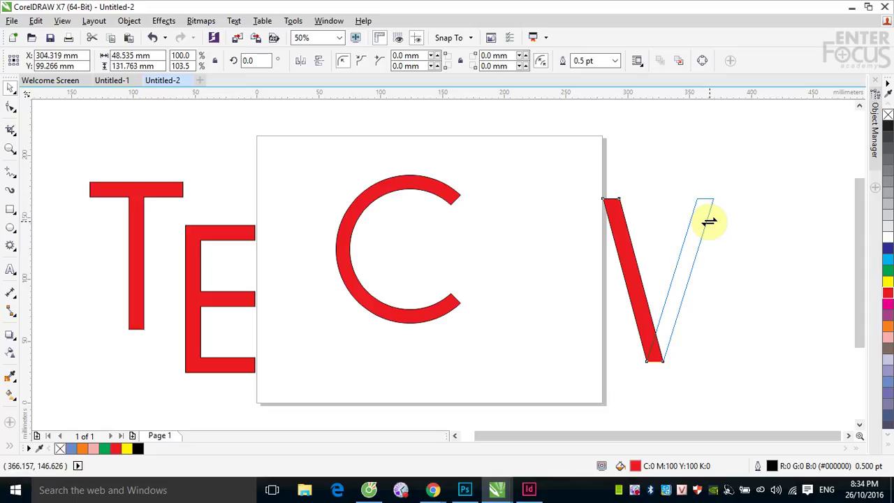
left_click_drag(709, 222, 710, 222)
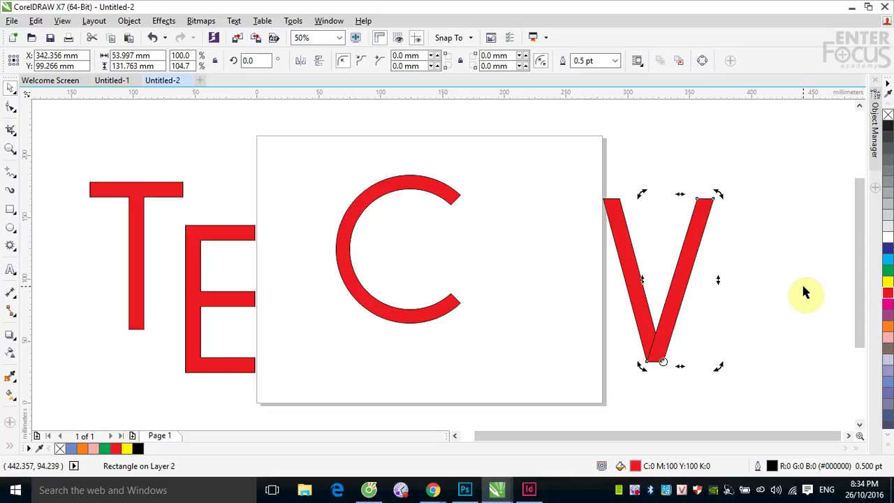
key("ctrl+z")
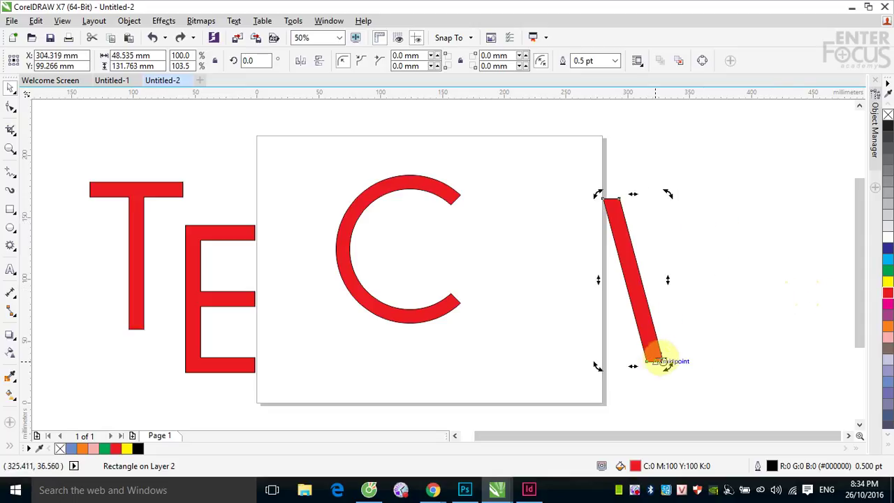
- Shift the rotation centre along the bottom edge, skew a rightward copy again, and undo back to the upright bar
left_click_drag(658, 361, 633, 362)
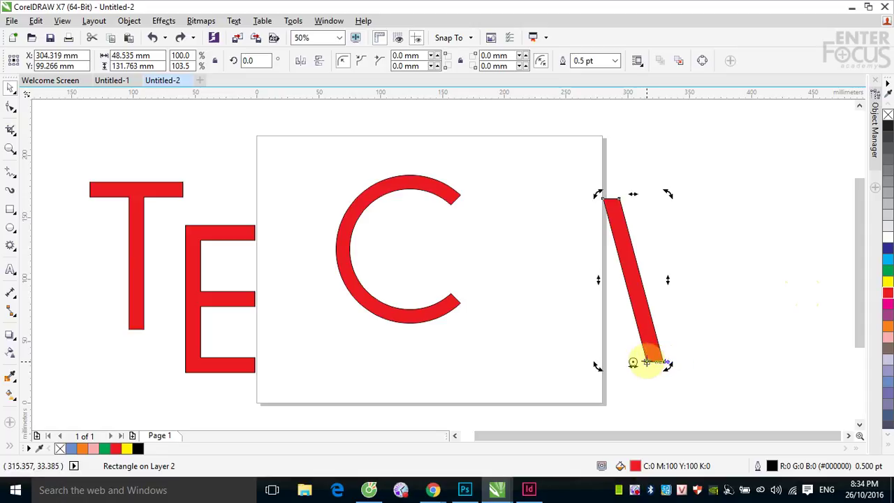
left_click_drag(633, 192, 731, 217)
left_click(756, 313)
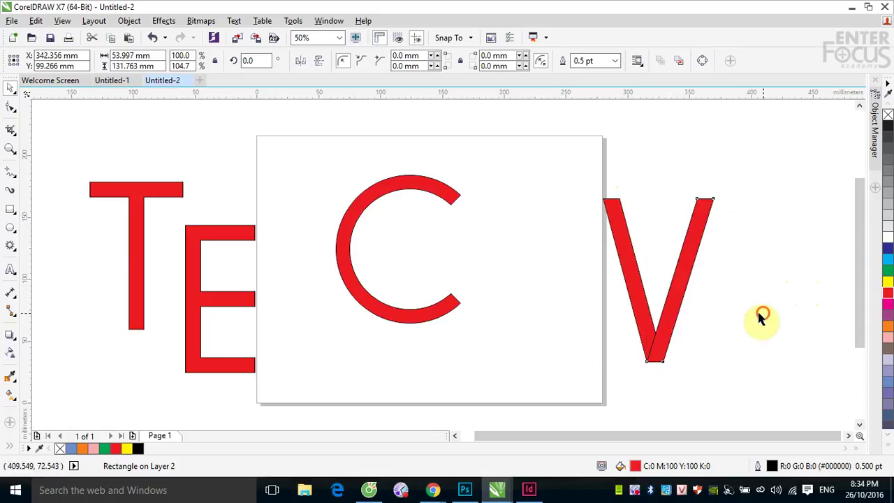
left_click_drag(533, 148, 733, 388)
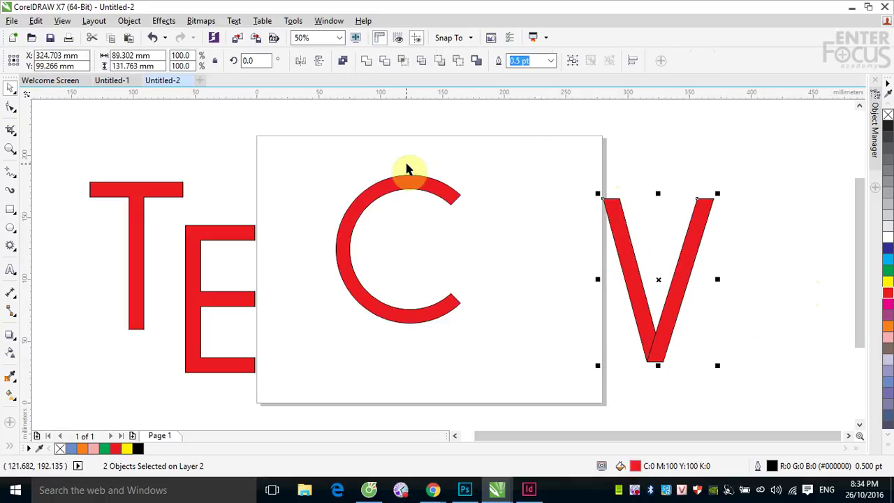
left_click(768, 233)
key("ctrl+z")
key("ctrl+z")
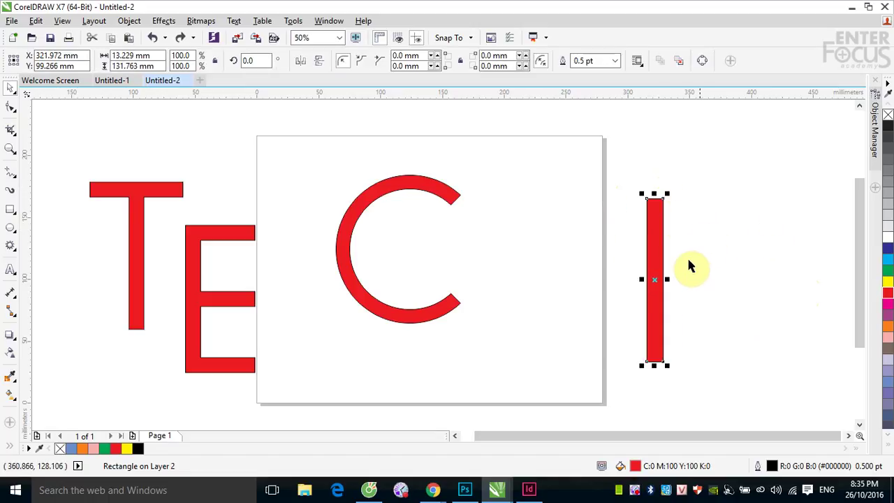
- Skew a copy of the upright bar leftward and the original rightward into a V about 84 mm wide, and weld both bars
left_click(647, 279)
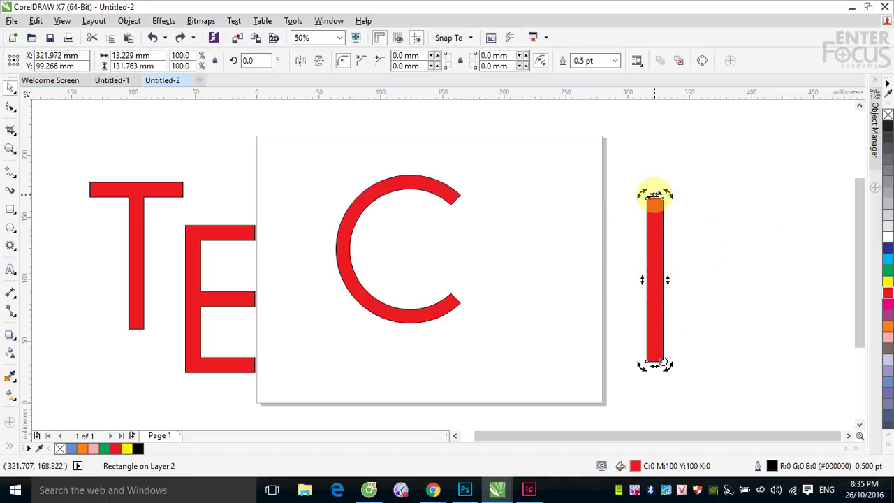
left_click_drag(654, 190, 617, 196)
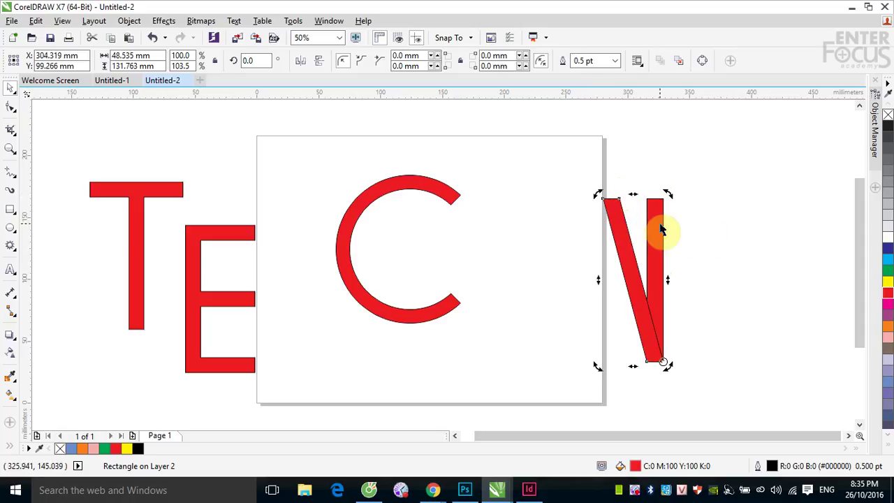
left_click(654, 215)
left_click(653, 204)
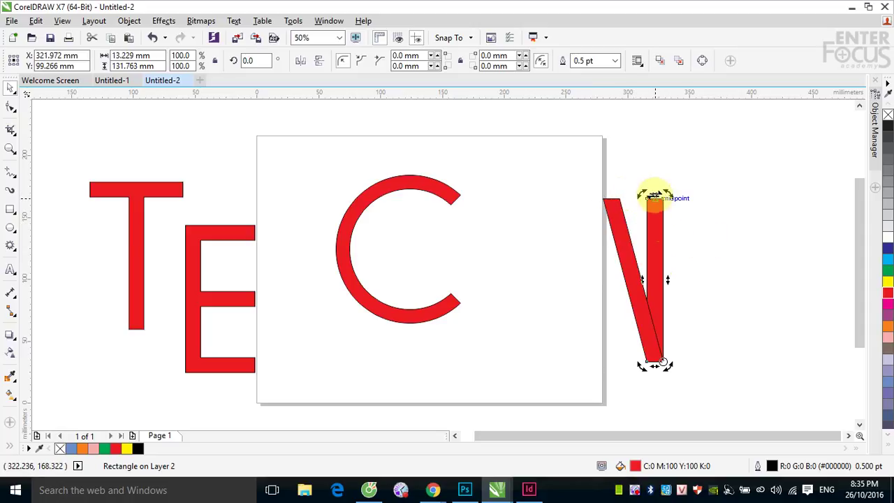
left_click_drag(654, 194, 682, 199)
left_click(758, 255)
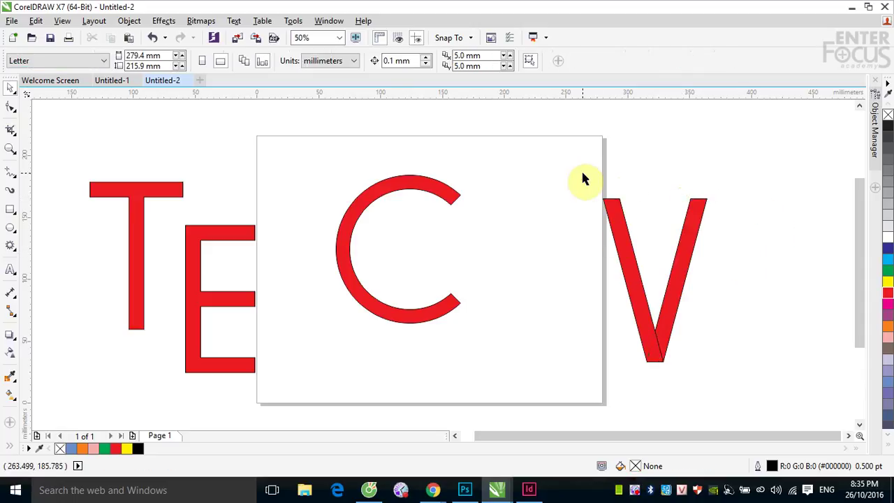
left_click_drag(583, 173, 756, 353)
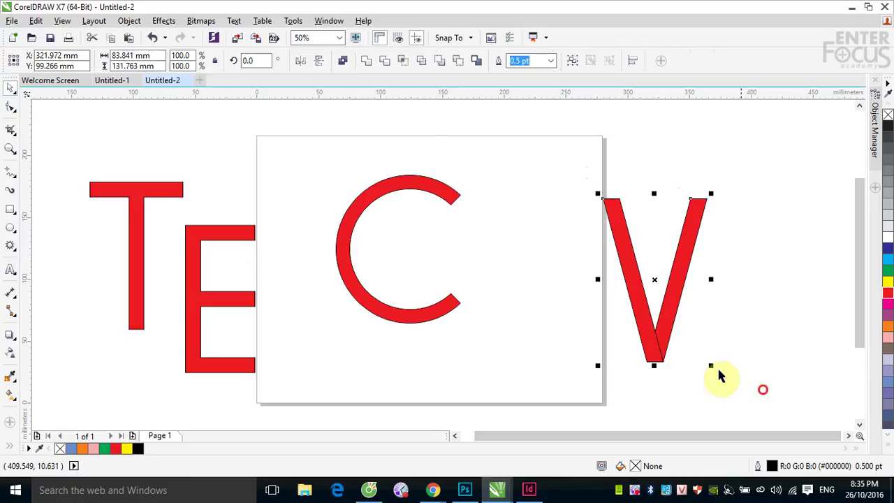
left_click(365, 61)
- Duplicate the V about 36 mm to the right and weld the two overlapping Vs into a W
left_click_drag(659, 289, 700, 283)
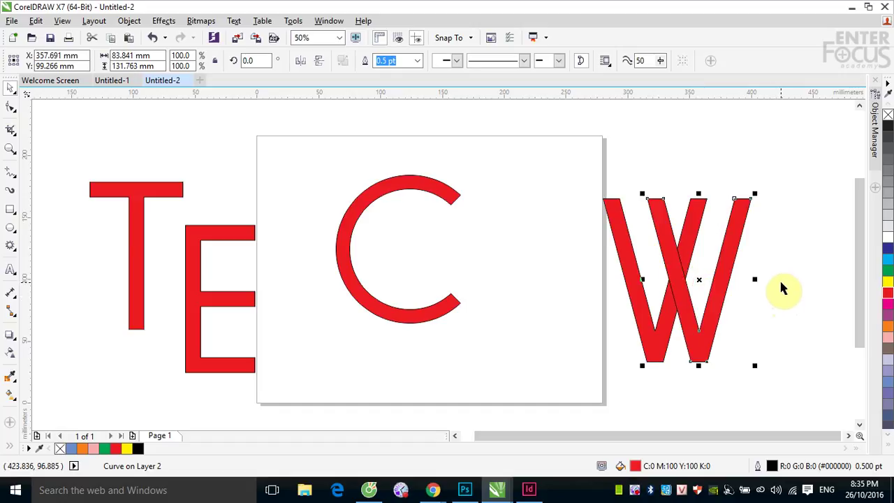
left_click_drag(584, 170, 790, 397)
left_click(364, 61)
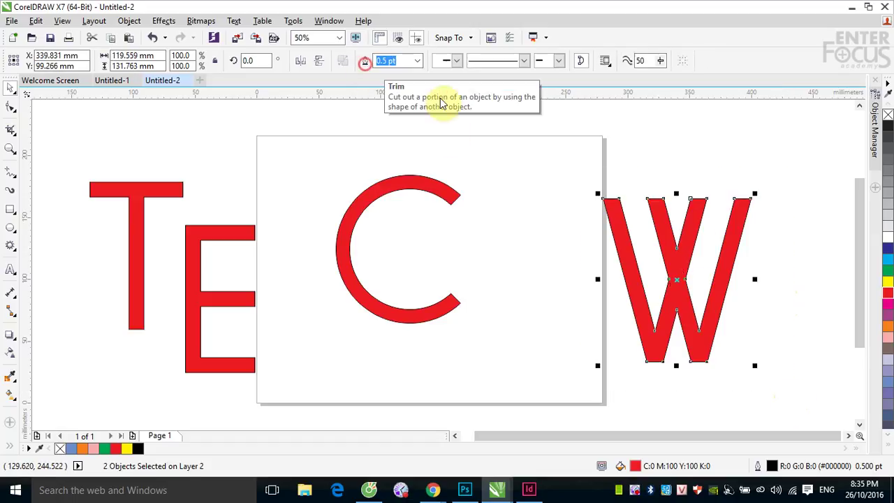
- Move the W over to the T and place another upright red bar, about 13 by 132 mm, beside the page
left_click_drag(679, 282, 77, 302)
left_click(11, 209)
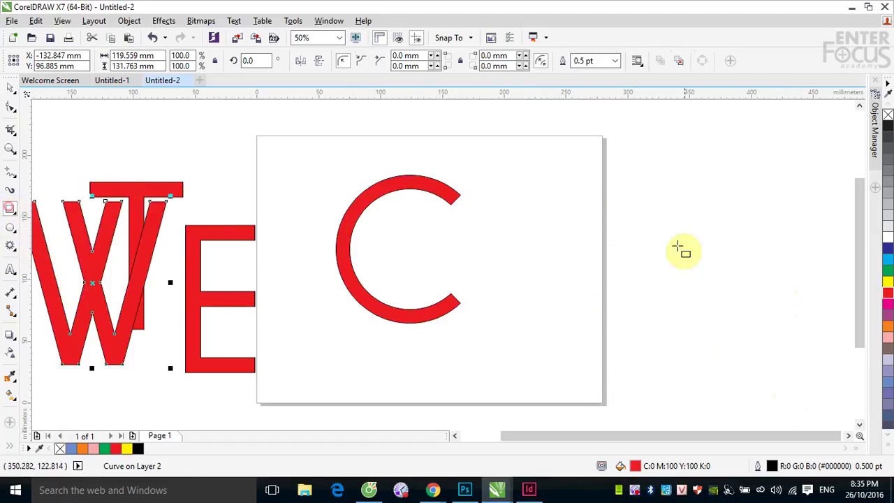
left_click_drag(645, 197, 664, 363)
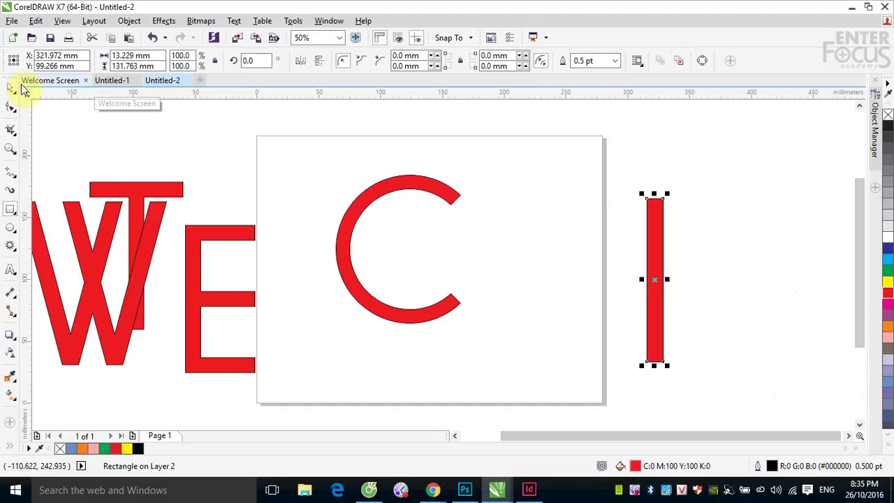
left_click(11, 85)
- Skew the bar's lower end leftward to about 49 mm wide, and a copy's lower end rightward to about 54 mm, forming the A's legs
left_click(653, 279)
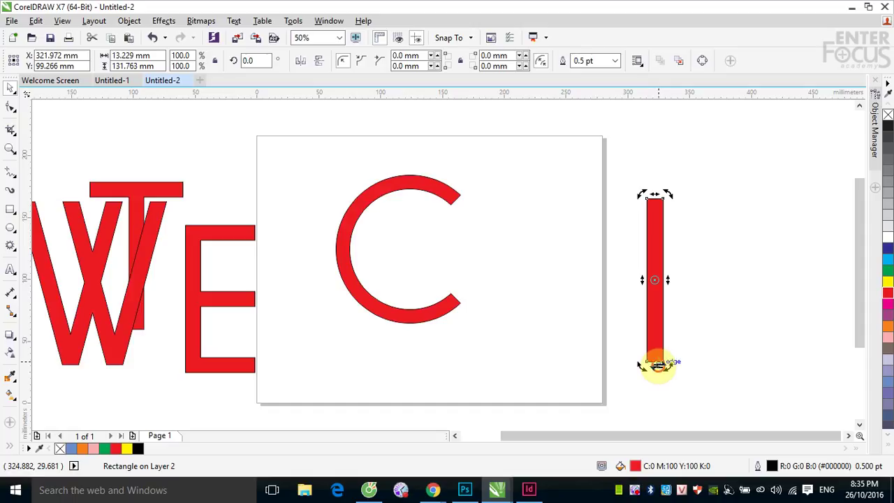
left_click_drag(652, 364, 607, 363)
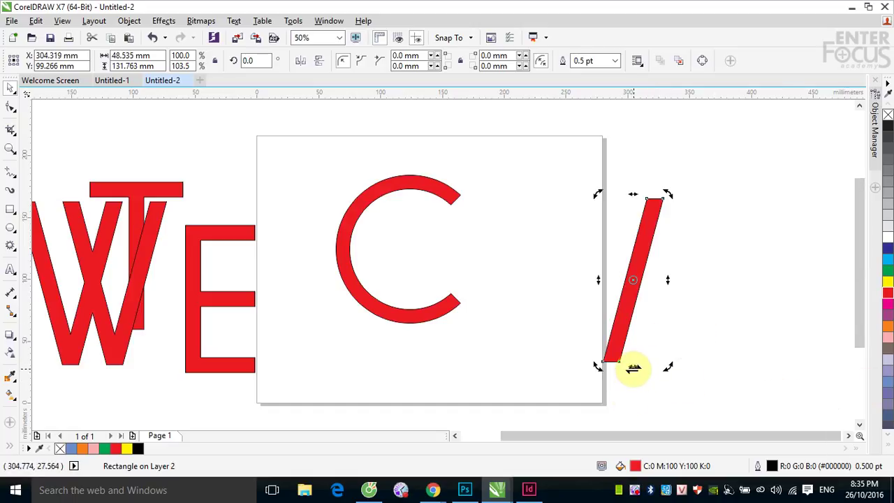
left_click_drag(632, 368, 714, 368)
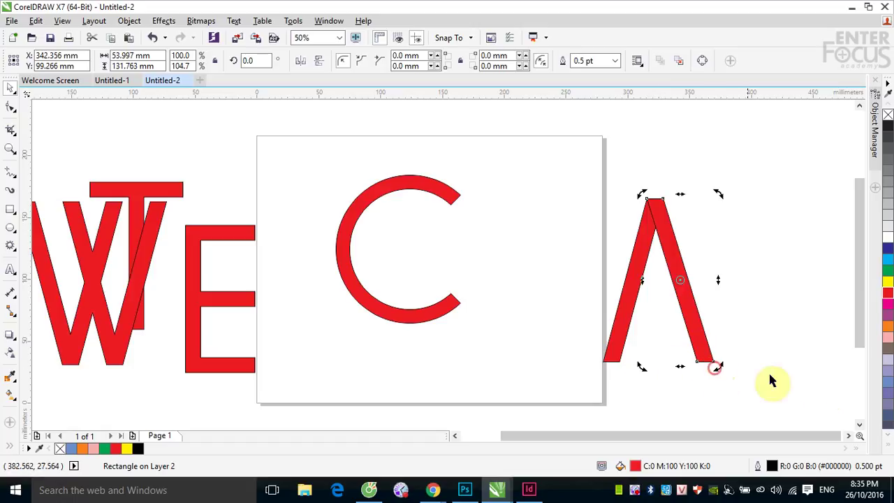
left_click(804, 333)
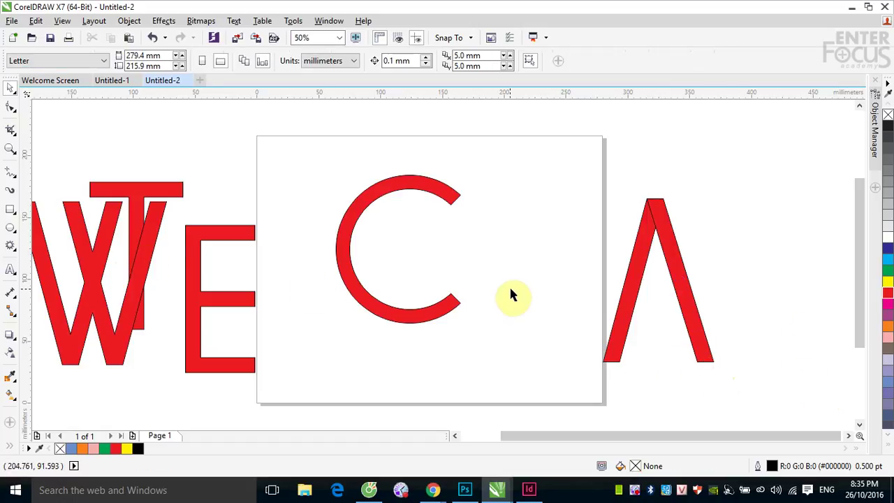
- Paste another upright red bar over the A's legs and rotate it 90 degrees to make a crossbar
key("ctrl+v")
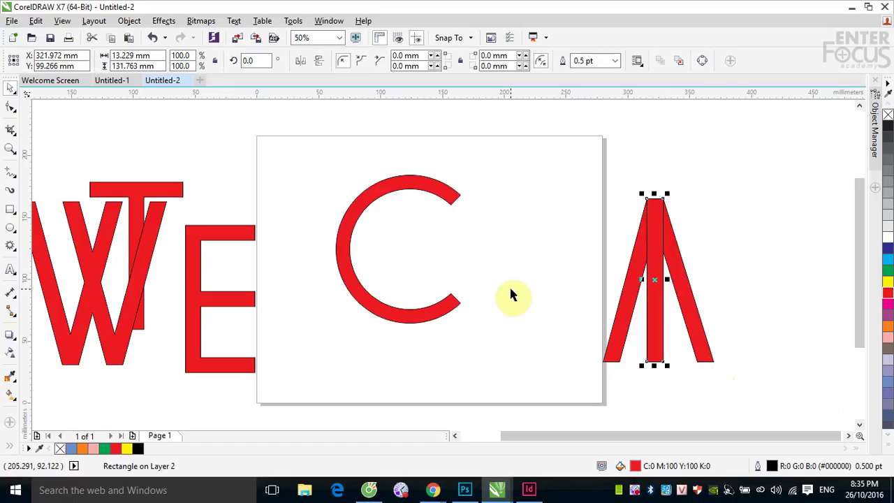
left_click(261, 61)
type("90")
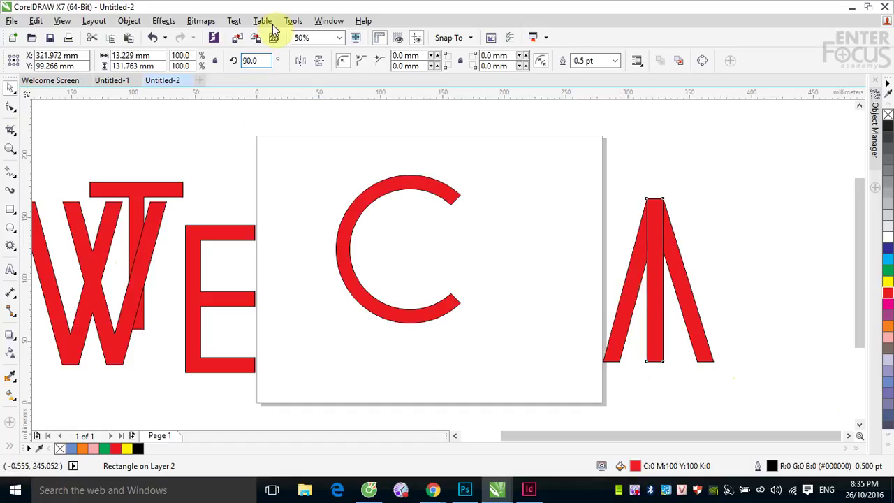
key("Return")
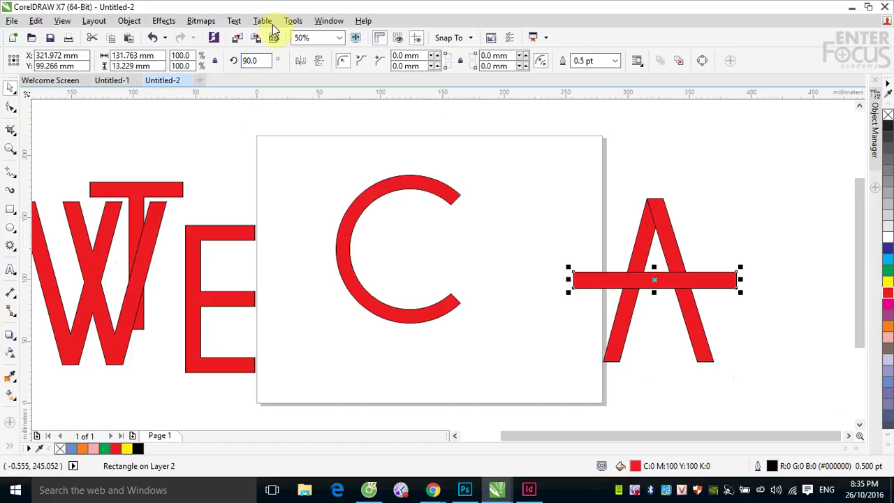
- Lower the crossbar by about 28 mm and shorten it symmetrically to about 50 mm so its ends sit within the A's legs
left_click(717, 202)
left_click(703, 280)
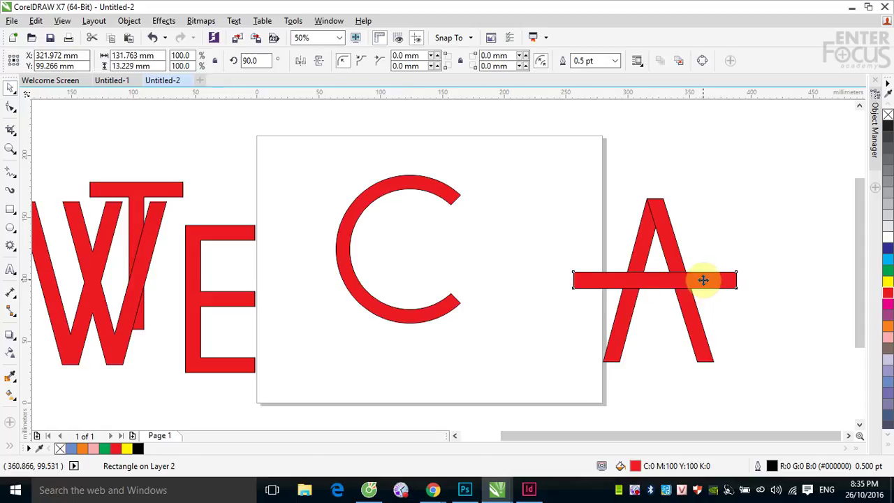
left_click_drag(703, 280, 699, 313)
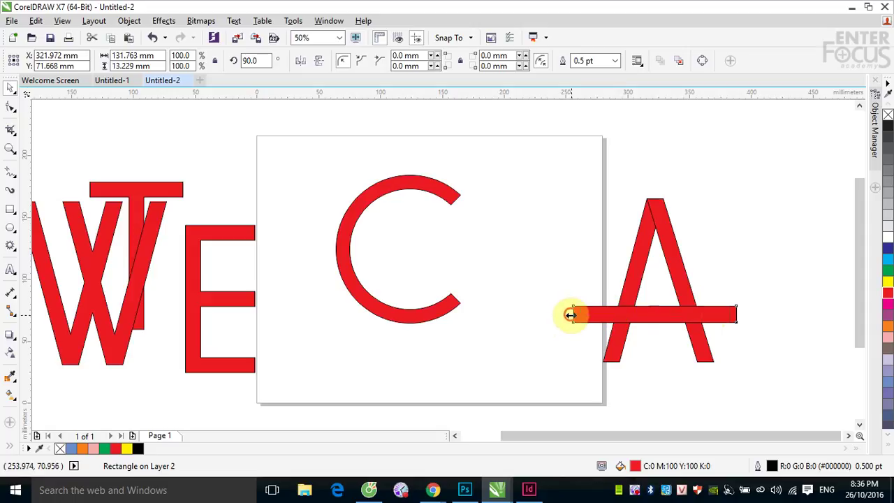
left_click_drag(571, 315, 623, 323)
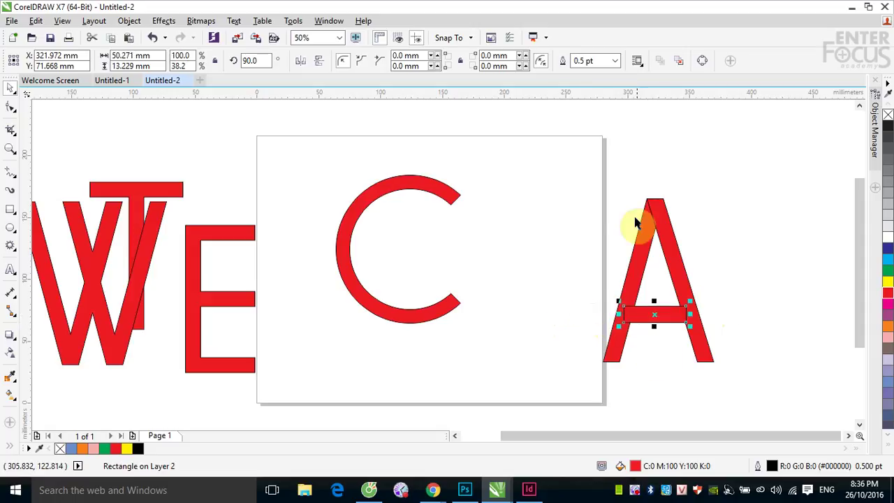
- Weld the A's two legs and crossbar into one shape and move it onto the page beside the C
left_click_drag(558, 166, 759, 390)
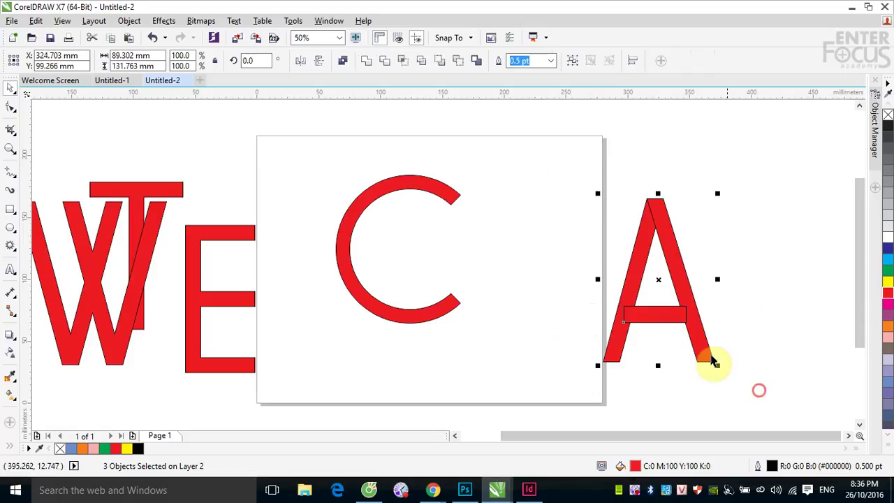
left_click(368, 61)
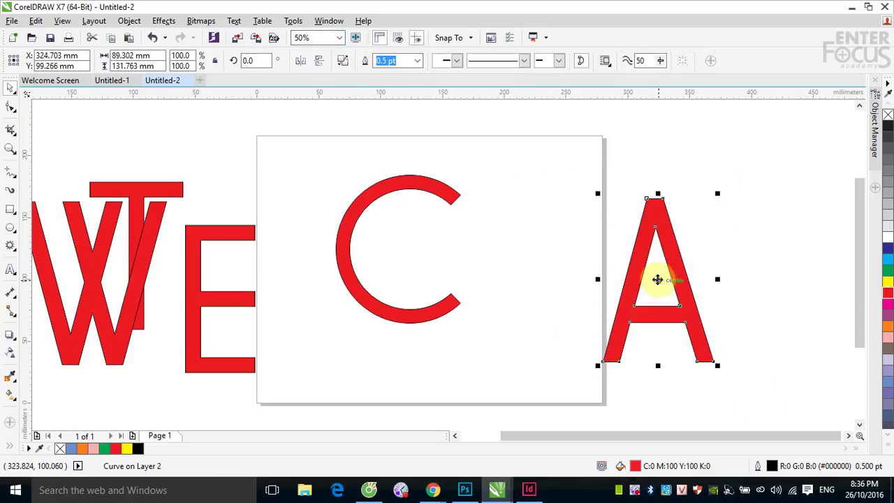
left_click_drag(659, 279, 524, 213)
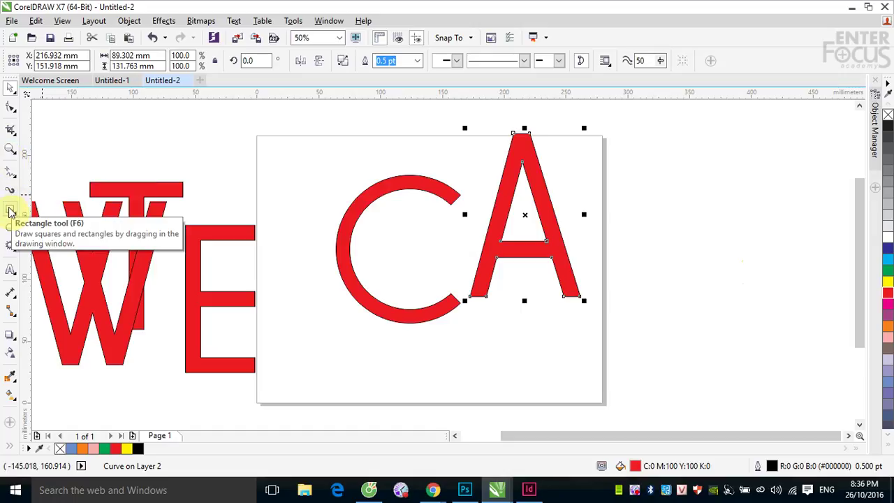
- Draw a circle about 125 mm in diameter beside the page and scale a concentric copy down to about 97 mm
left_click(12, 228)
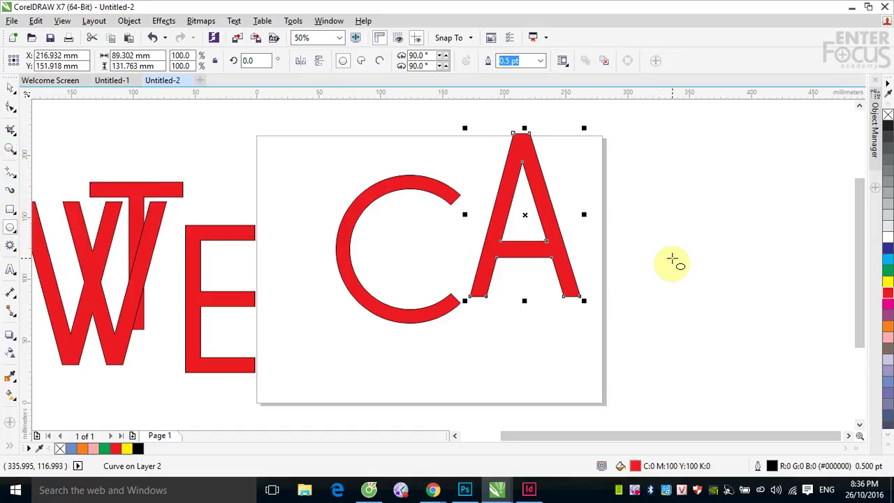
left_click_drag(651, 237, 761, 400)
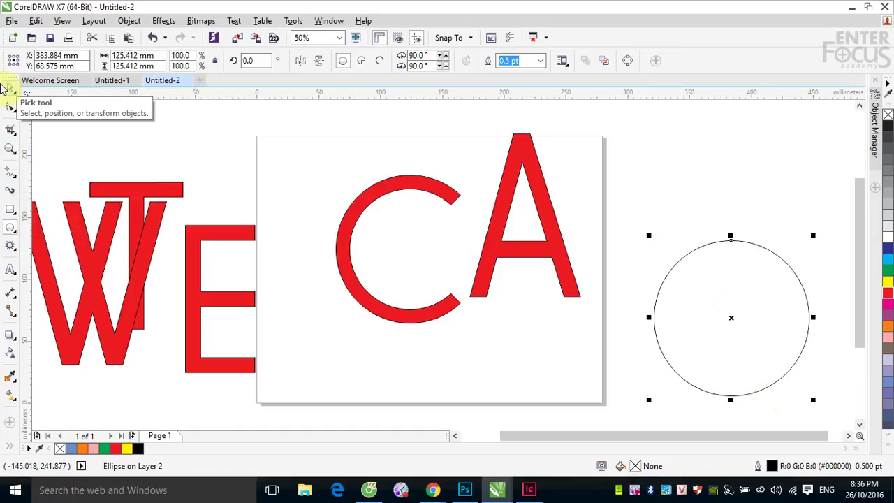
left_click(10, 90)
left_click_drag(813, 236, 795, 252)
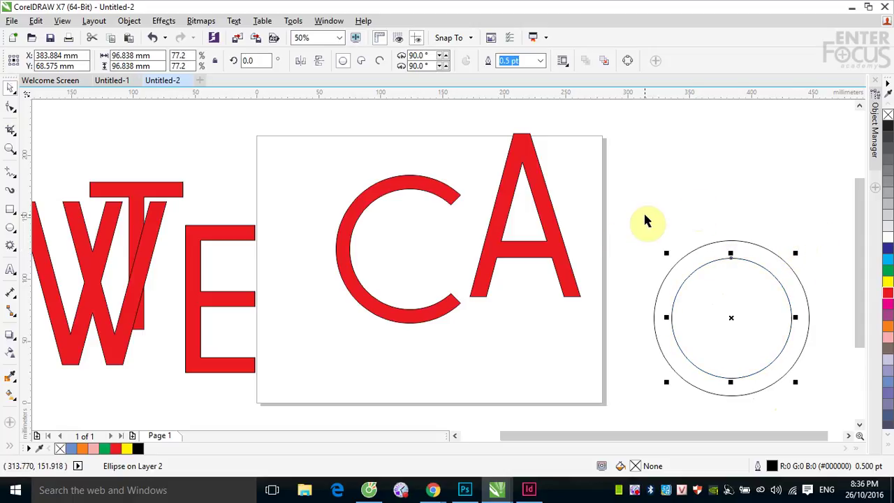
- Combine the two concentric circles into a ring and fill it red
left_click_drag(639, 218, 819, 410)
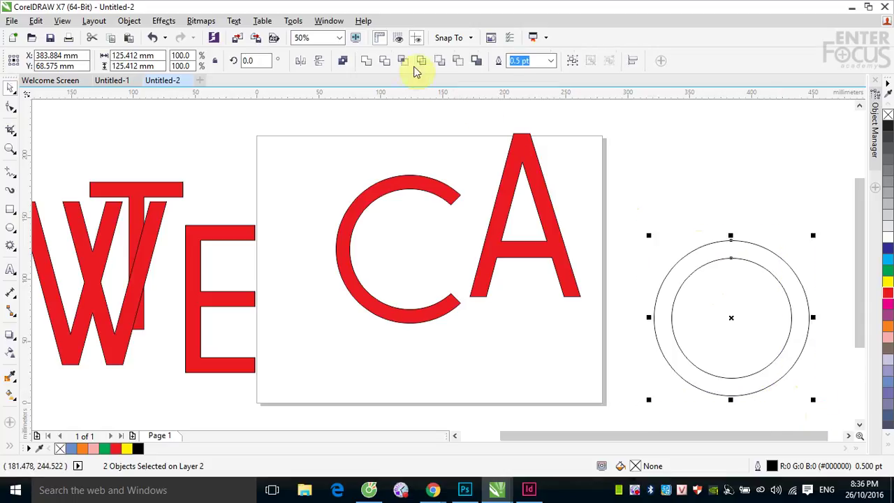
left_click(346, 61)
left_click(886, 293)
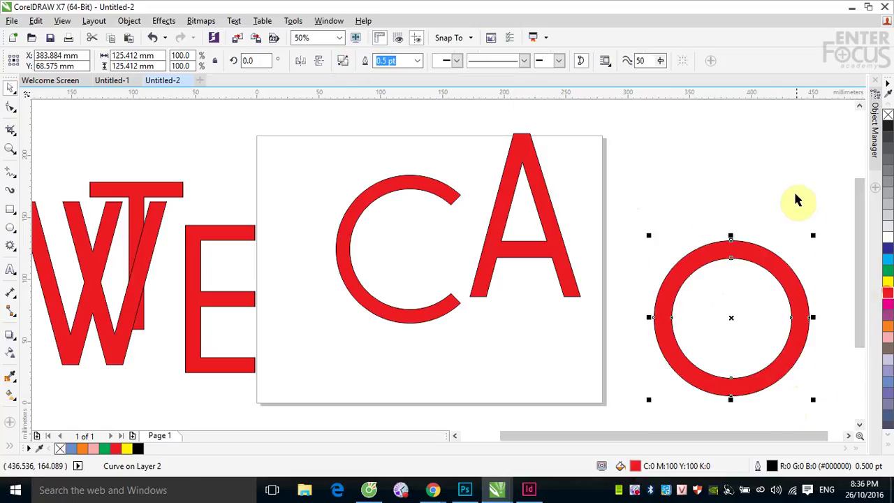
left_click(755, 405)
- Draw a rectangle about 126 by 151 mm covering the upper half of the red ring
left_click(848, 435)
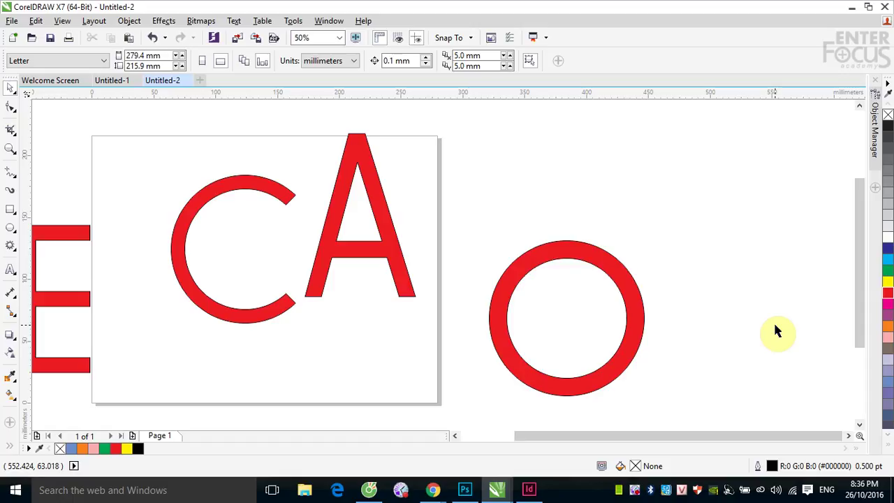
left_click(9, 208)
left_click_drag(488, 136, 643, 326)
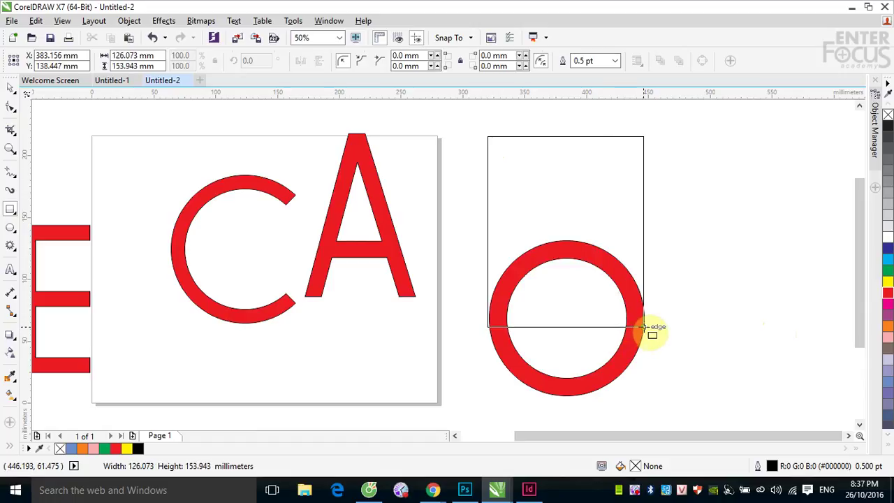
left_click_drag(642, 326, 644, 324)
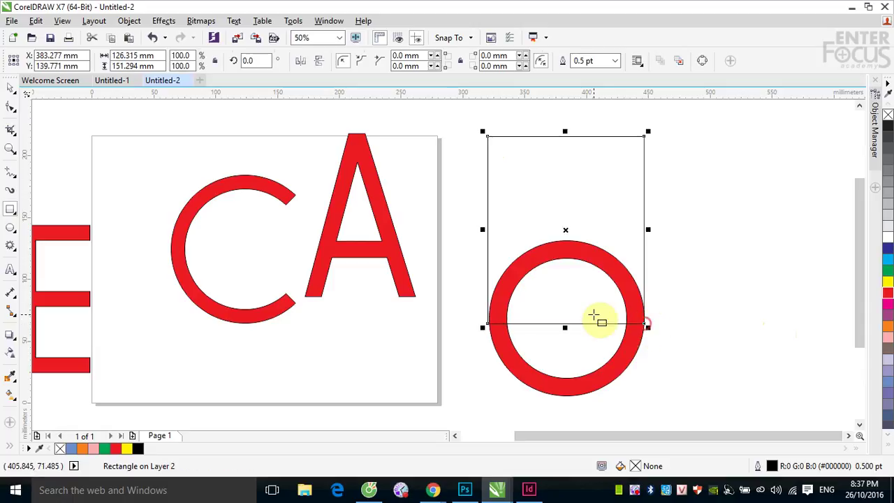
left_click(16, 94)
left_click_drag(483, 229, 482, 229)
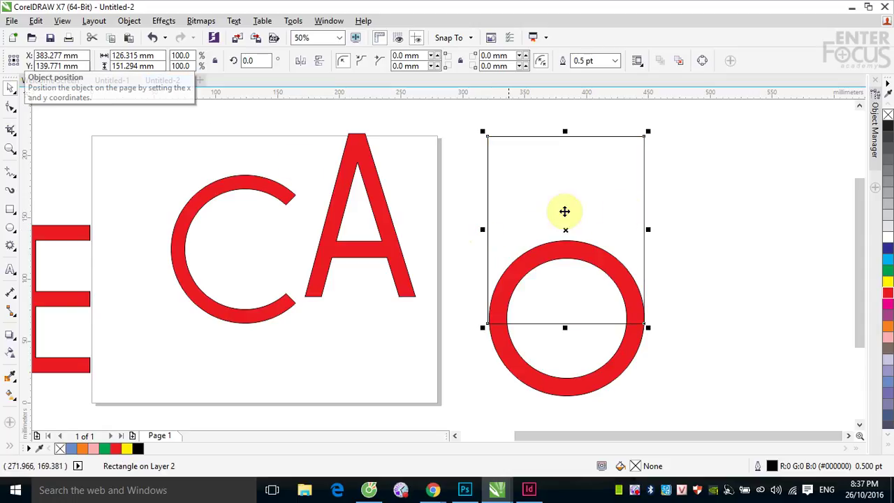
- Align the unfilled rectangle with the red ring on a common vertical centre line
double_click(121, 55)
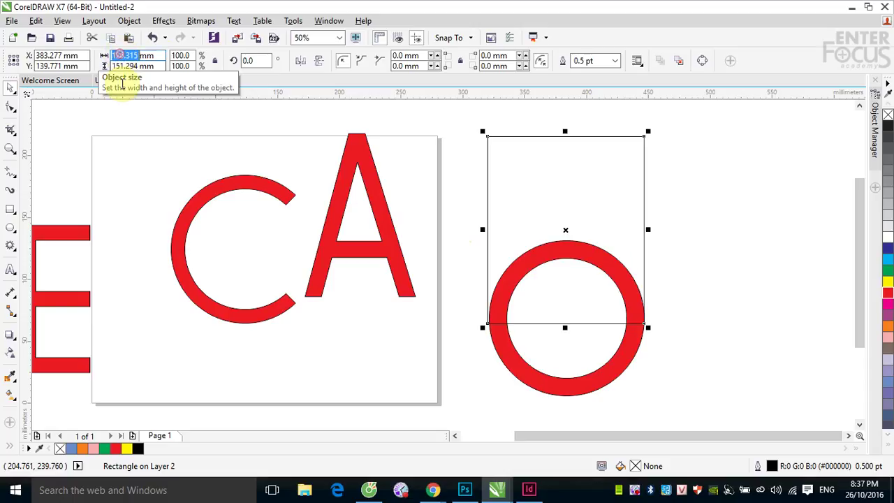
left_click(690, 186)
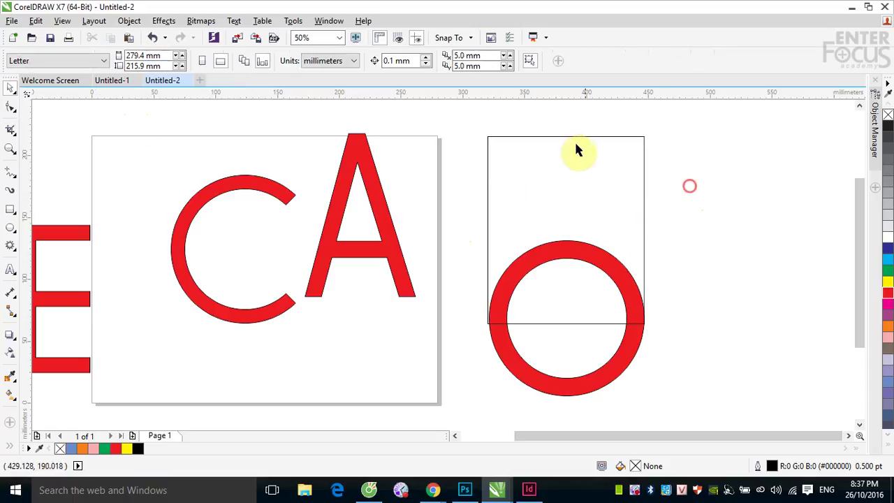
left_click(578, 139)
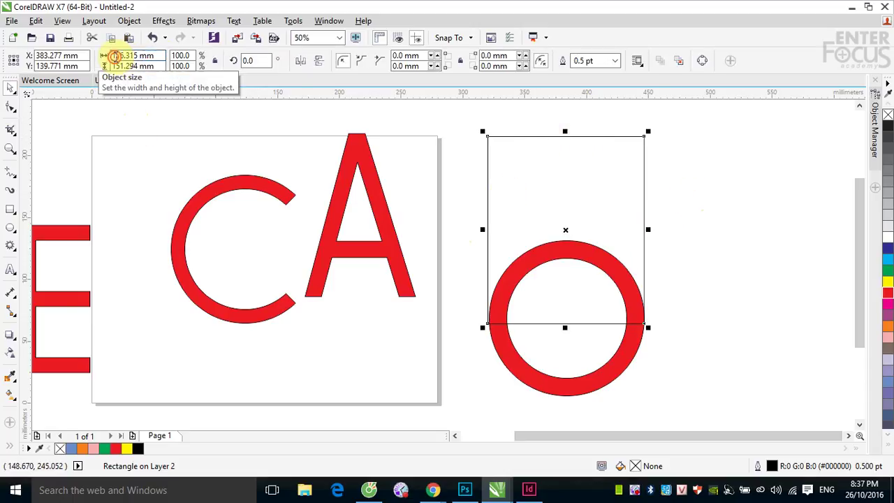
double_click(114, 56)
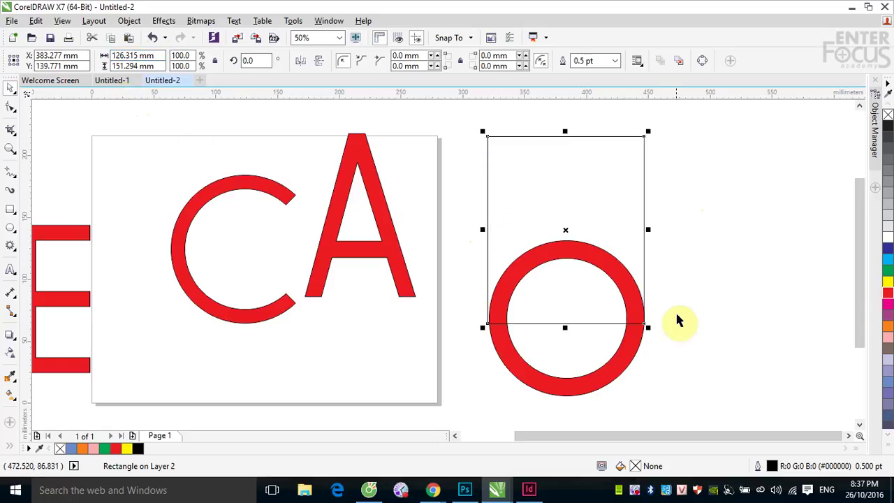
left_click(590, 388, "shift")
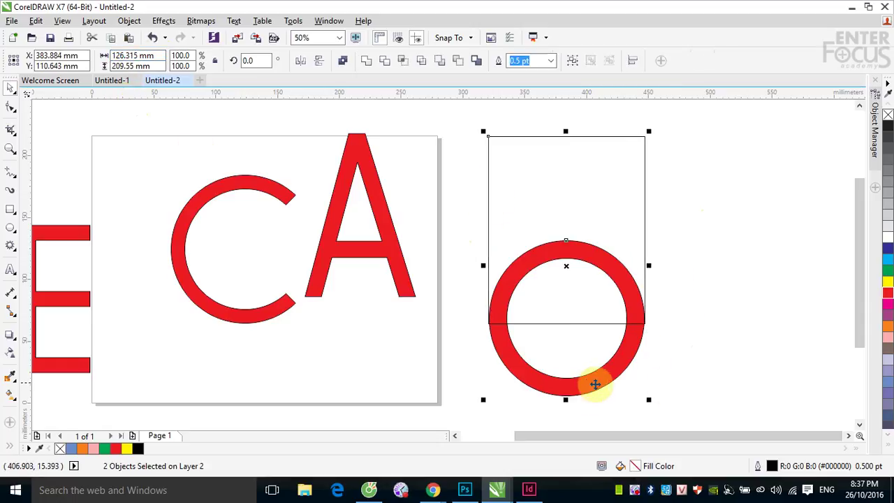
left_click(741, 318)
- Trim away the ring's upper half with the rectangle, leaving a lower half-ring
left_click(535, 146)
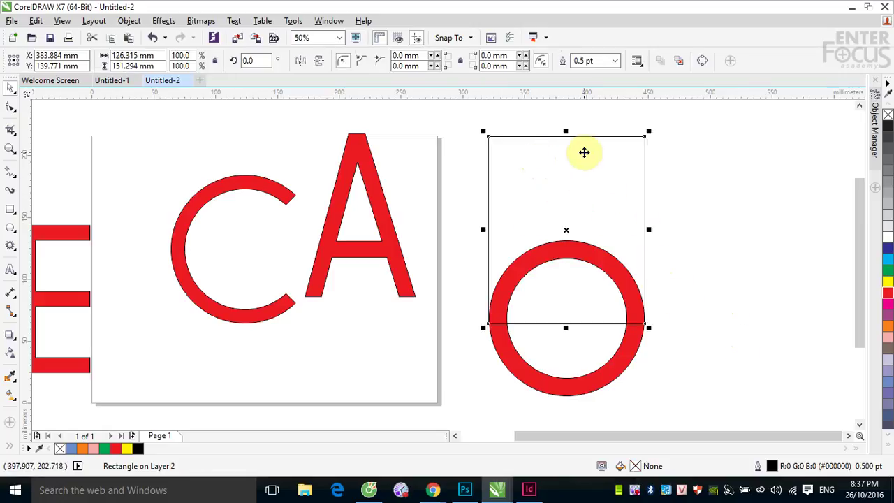
left_click(603, 386, "shift")
left_click(382, 62)
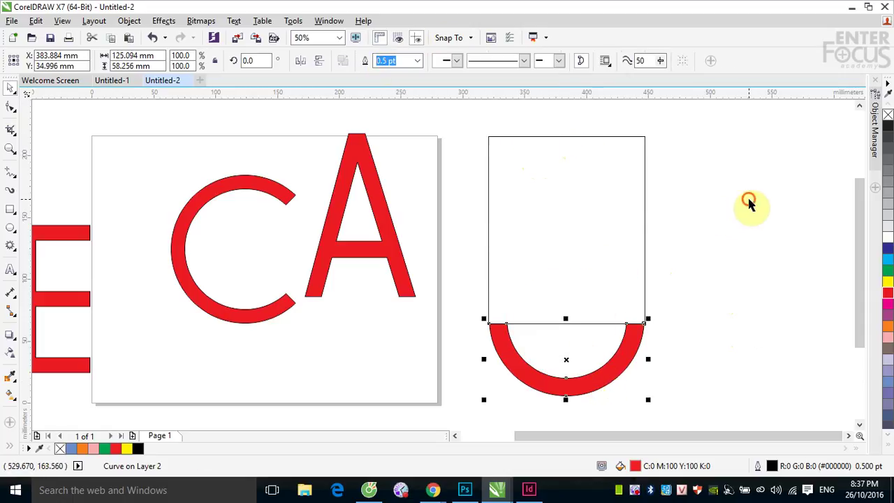
- Narrow the rectangle from its right side to about 15 mm, matching the thickness of the half-ring's left arm
left_click(562, 228)
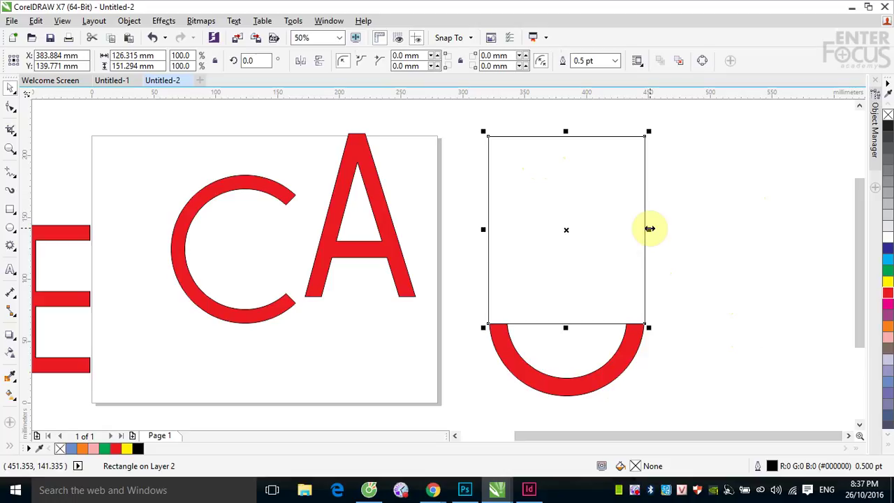
left_click_drag(649, 229, 512, 236)
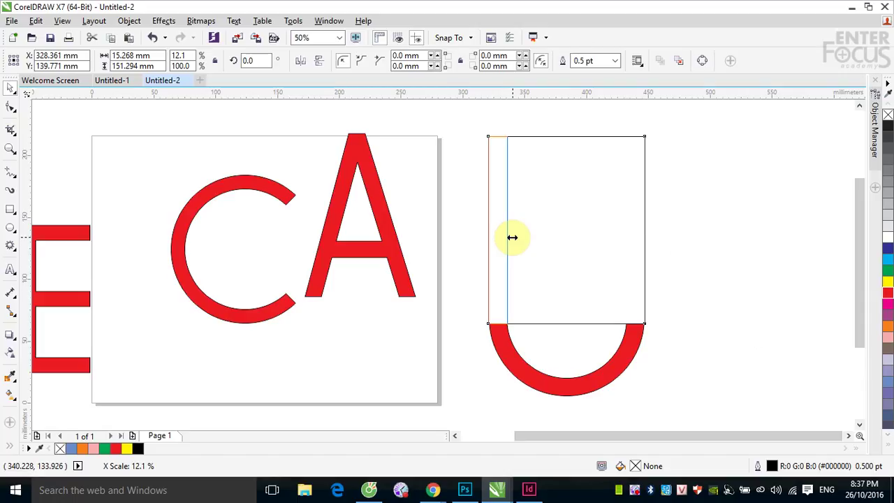
left_click_drag(511, 237, 512, 237)
left_click(699, 250)
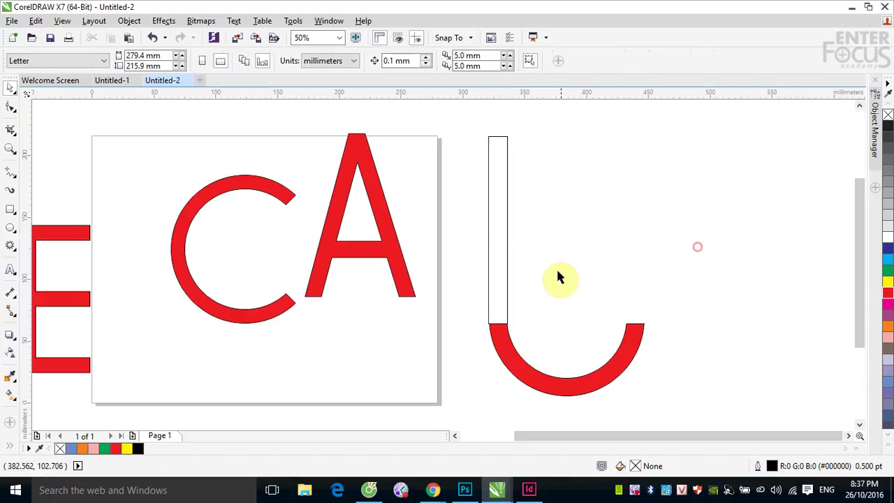
left_click(502, 252)
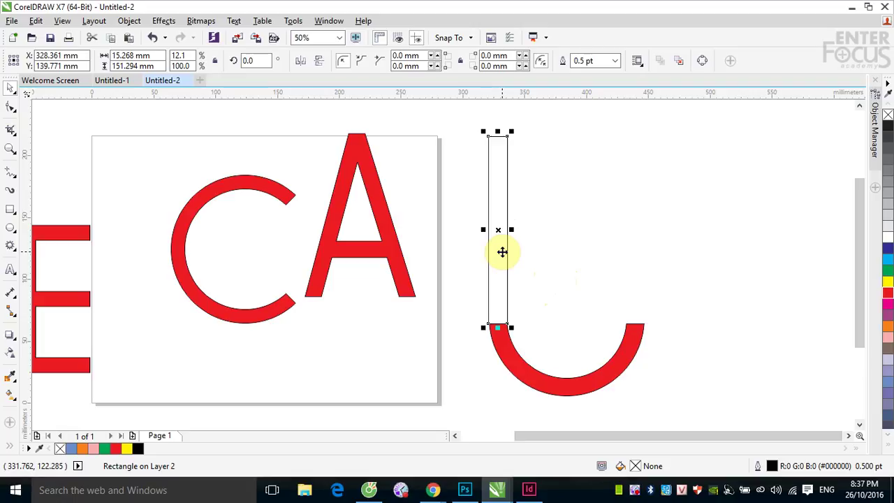
left_click_drag(502, 248, 564, 246)
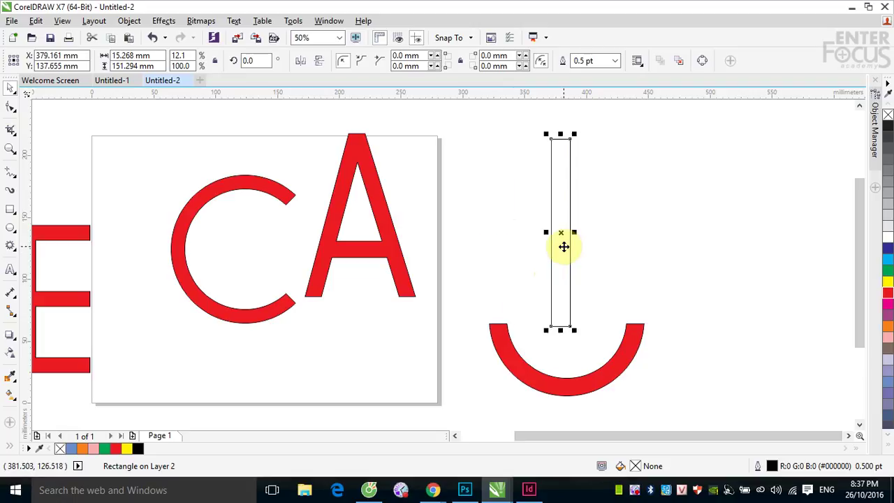
key("ctrl+z")
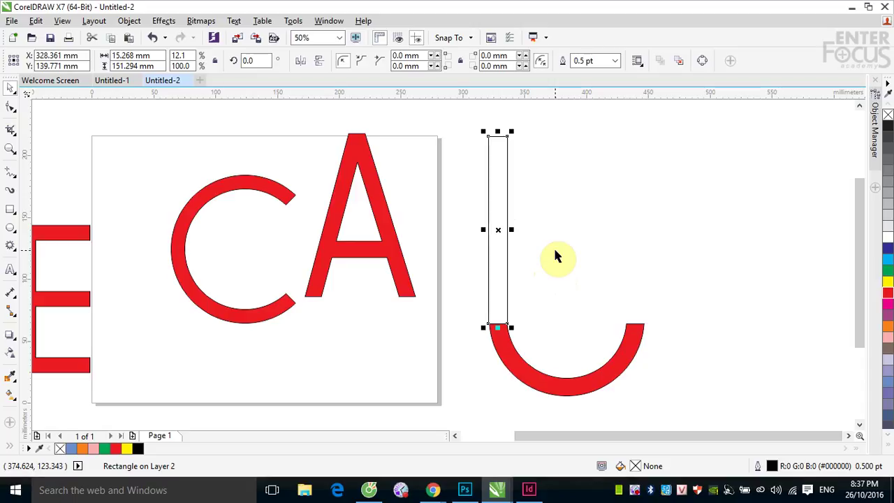
- Duplicate the upright bar and align the copy with the right edge of the half-ring
left_click(627, 351, "shift")
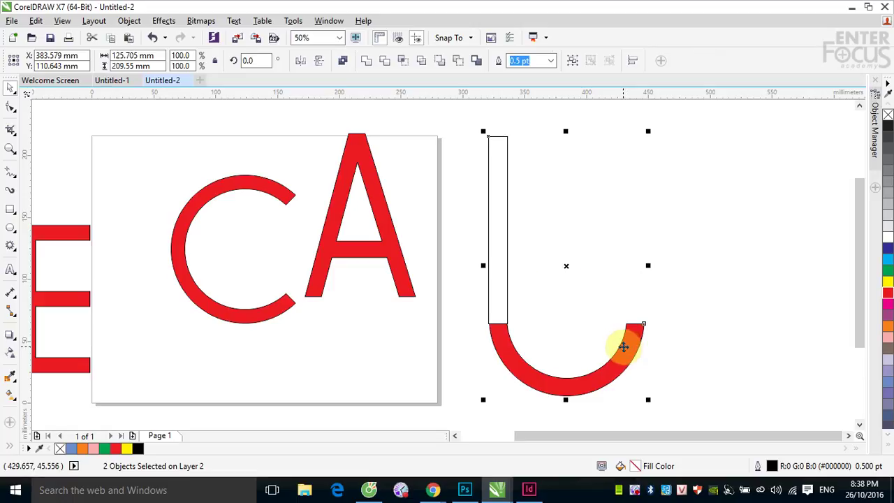
left_click(623, 347)
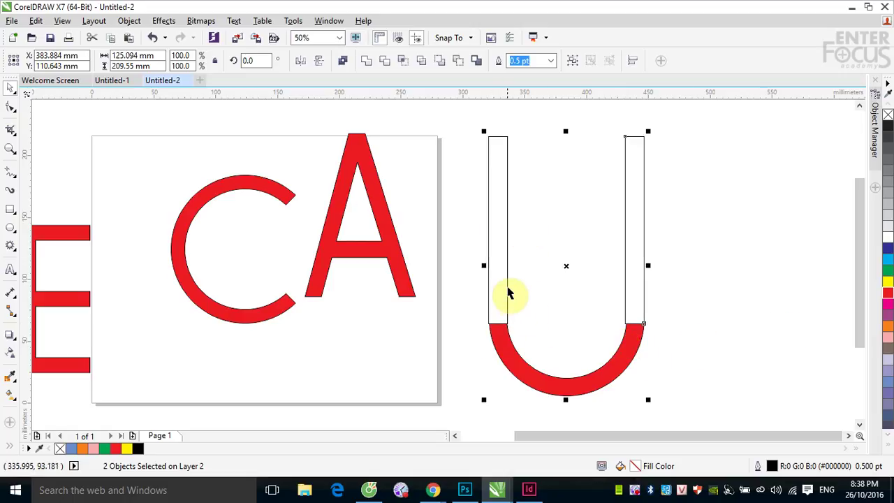
left_click(791, 209)
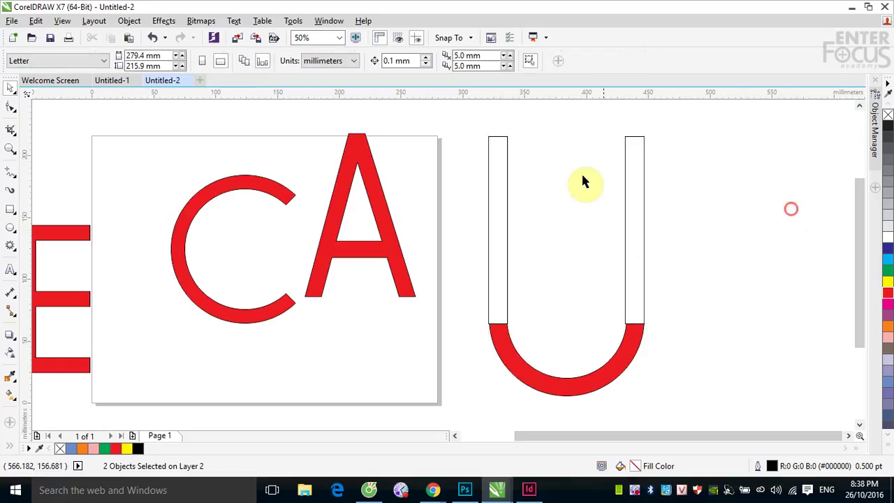
- Shorten both upright bars from the top to about 99 mm and weld them with the half-ring into a U
left_click(502, 180)
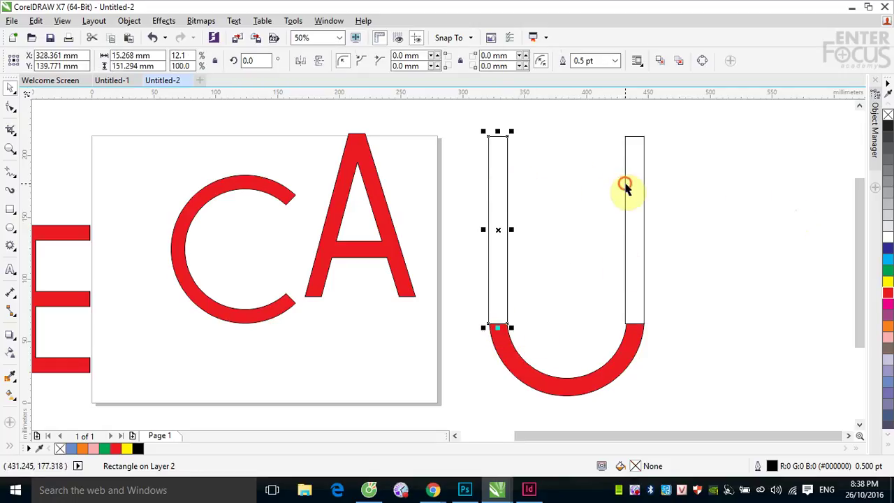
left_click(625, 185, "shift")
left_click_drag(566, 132, 577, 194)
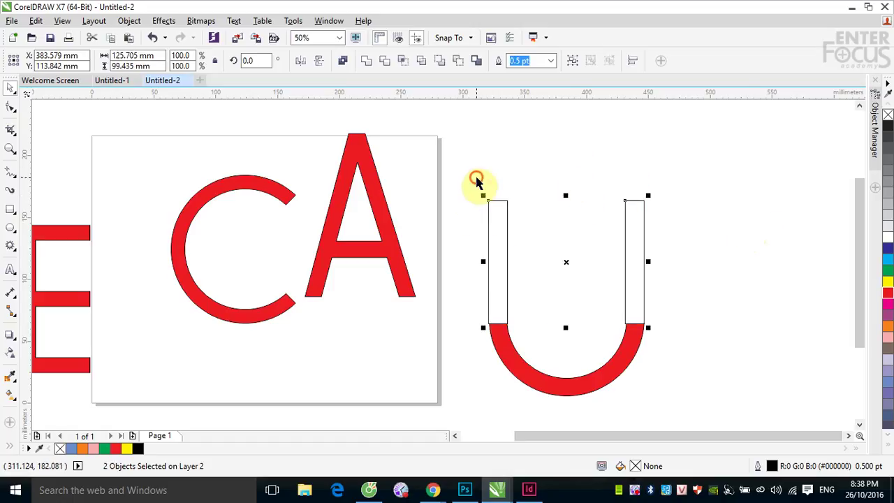
left_click_drag(476, 181, 688, 412)
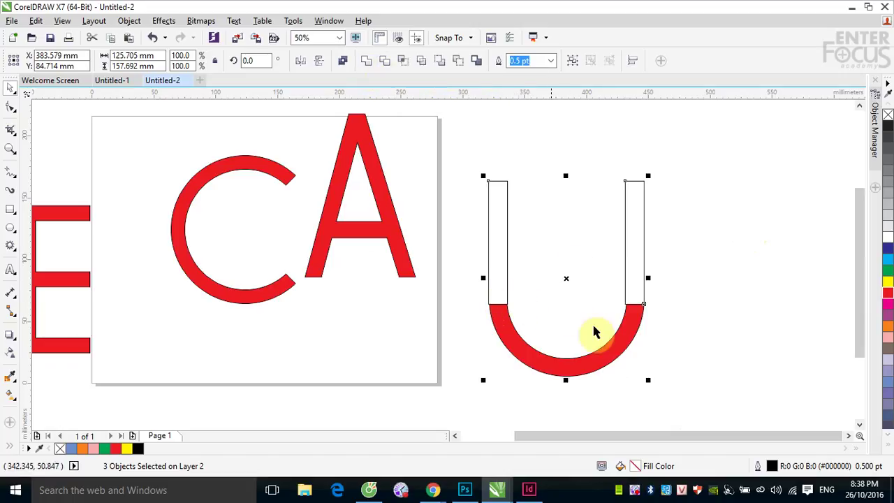
left_click(365, 65)
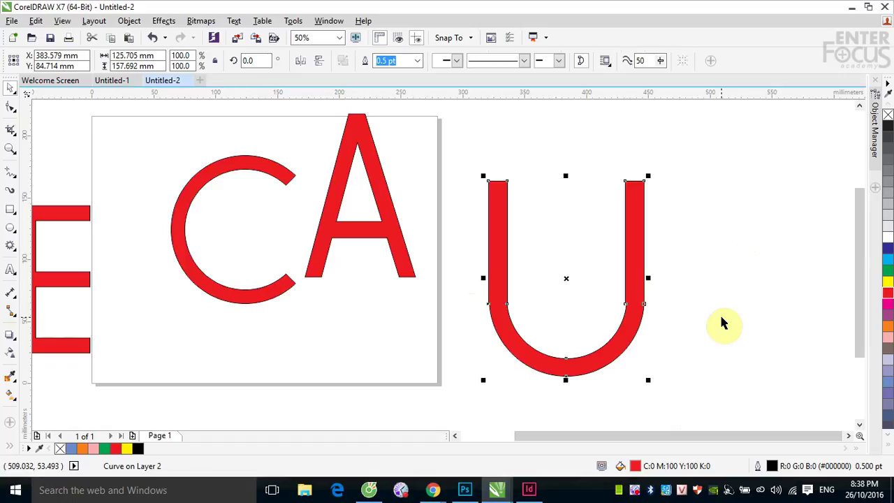
- Undo the weld and delete both bars and the half-ring of the U
key("ctrl+z")
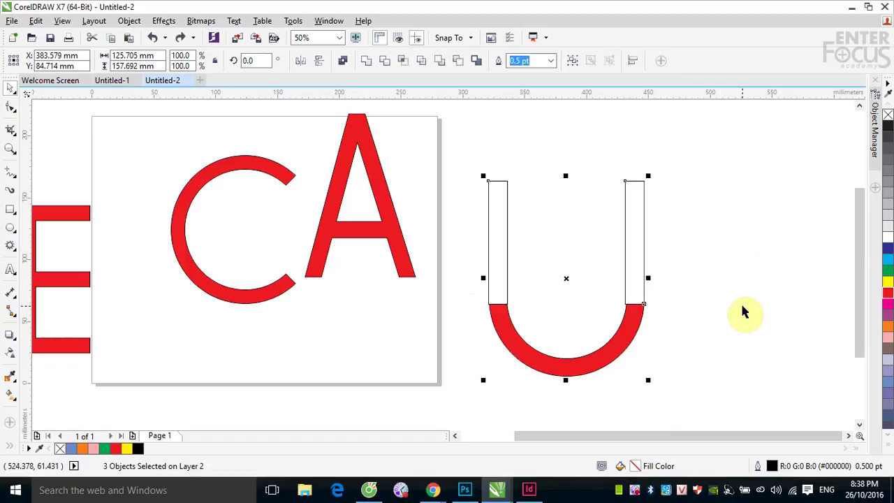
left_click_drag(474, 148, 701, 382)
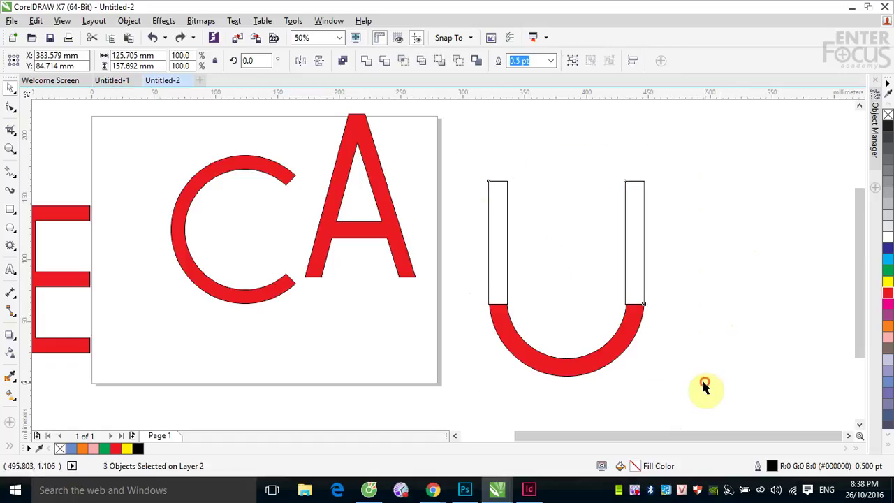
key("Delete")
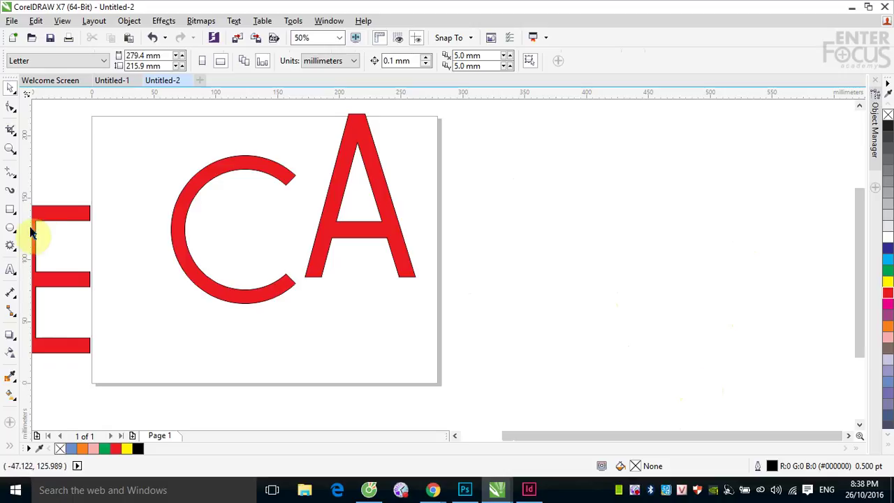
- Draw a circle about 136 mm across beside the A and combine it with a concentric copy about 103 mm across into a ring
left_click(10, 227)
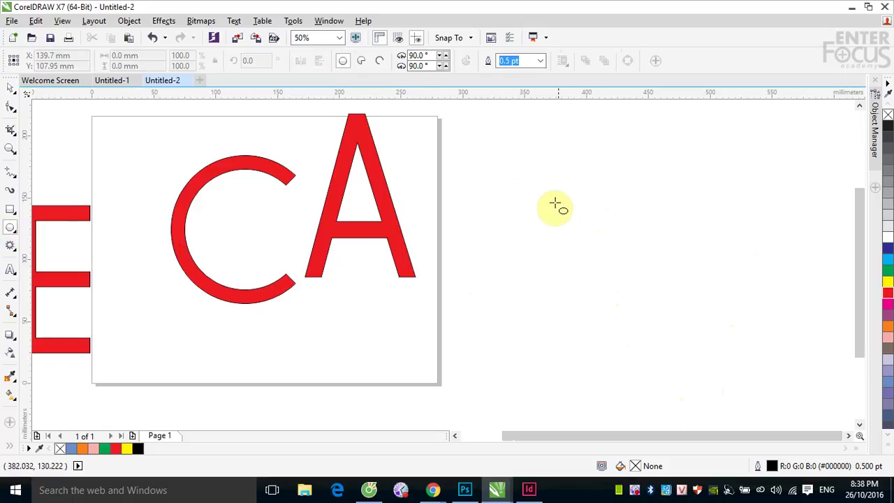
left_click_drag(509, 168, 685, 342)
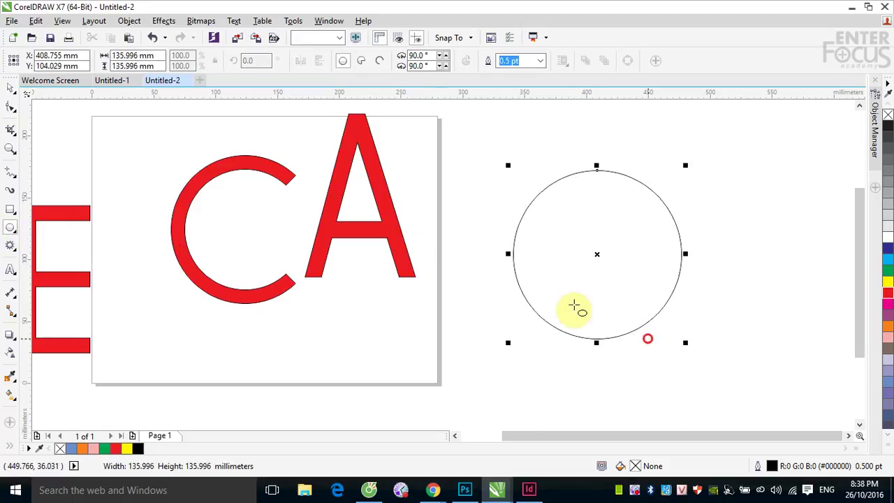
left_click(11, 89)
left_click_drag(685, 166, 664, 183)
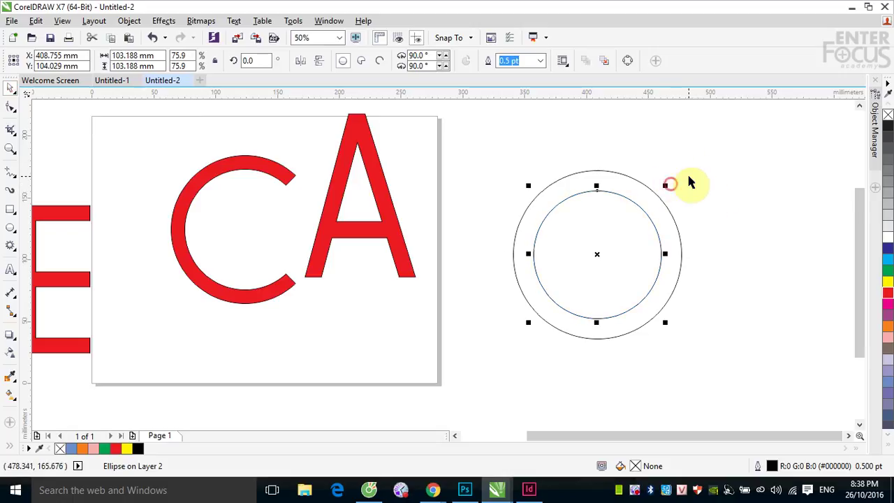
left_click_drag(487, 148, 724, 368)
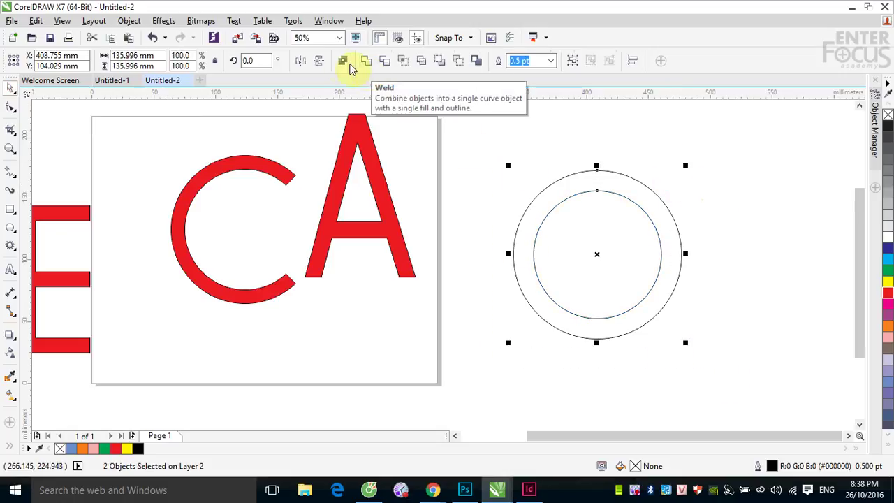
left_click(342, 61)
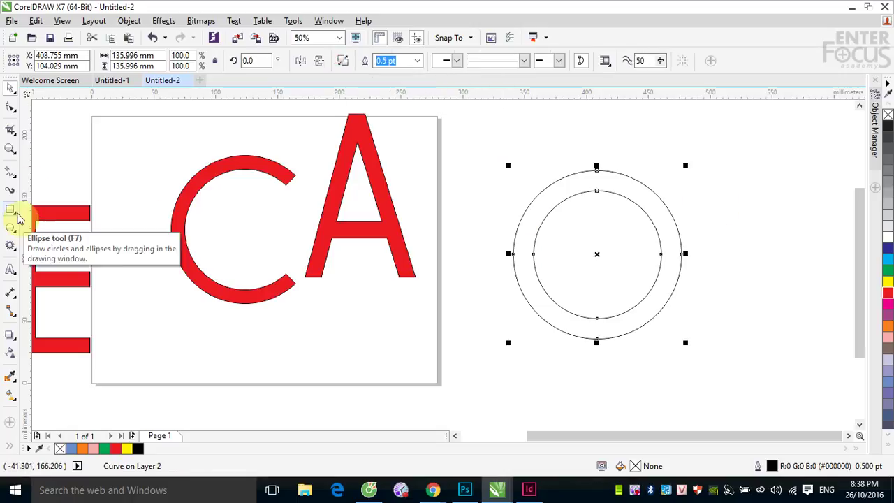
- Draw a horizontal bar about 104 mm long ending at the ring's top centre, and reduce its height to the ring's thickness, about 16.4 mm
left_click(11, 209)
left_click_drag(469, 164, 597, 194)
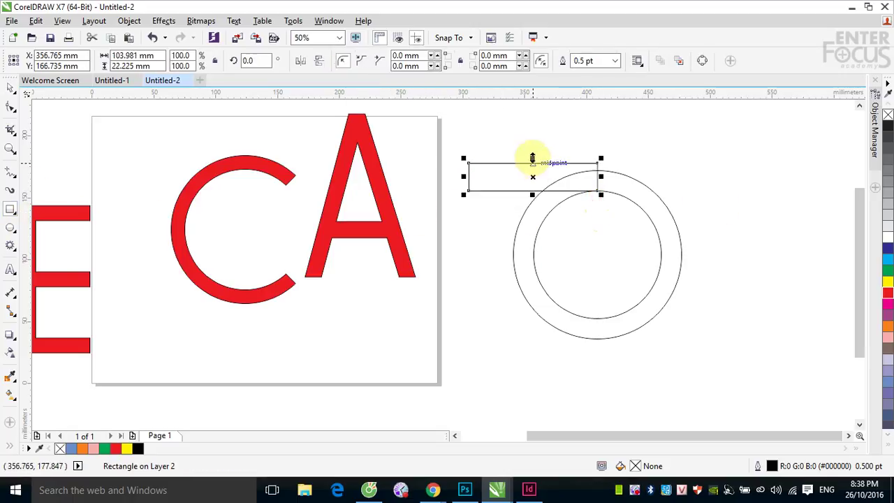
left_click_drag(533, 159, 537, 165)
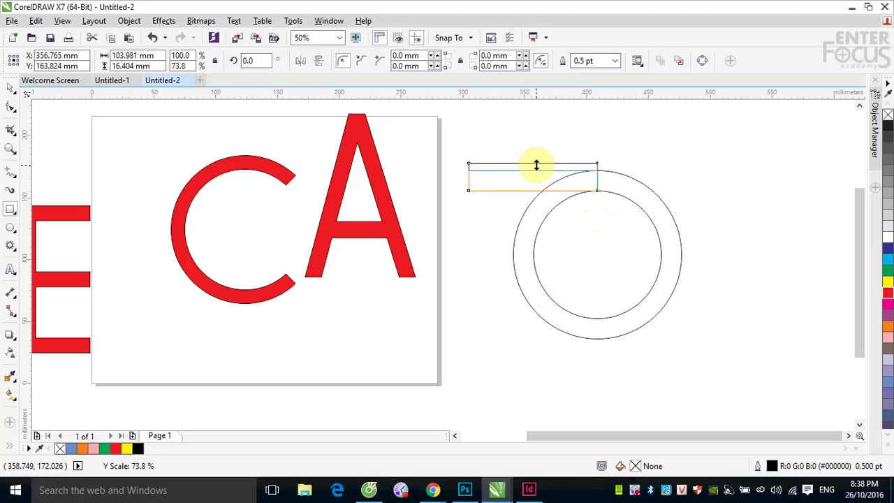
left_click_drag(536, 165, 536, 166)
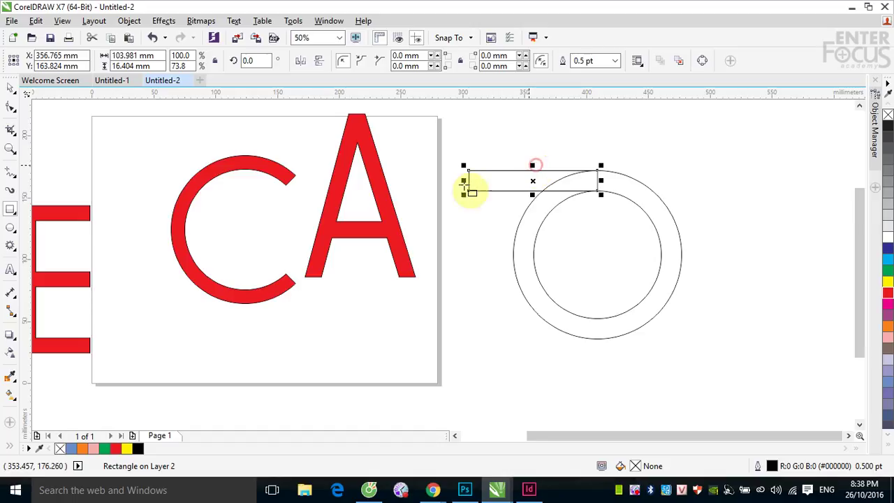
- Duplicate the horizontal bar and align the copy with the bottom edge of the ring
left_click(11, 85)
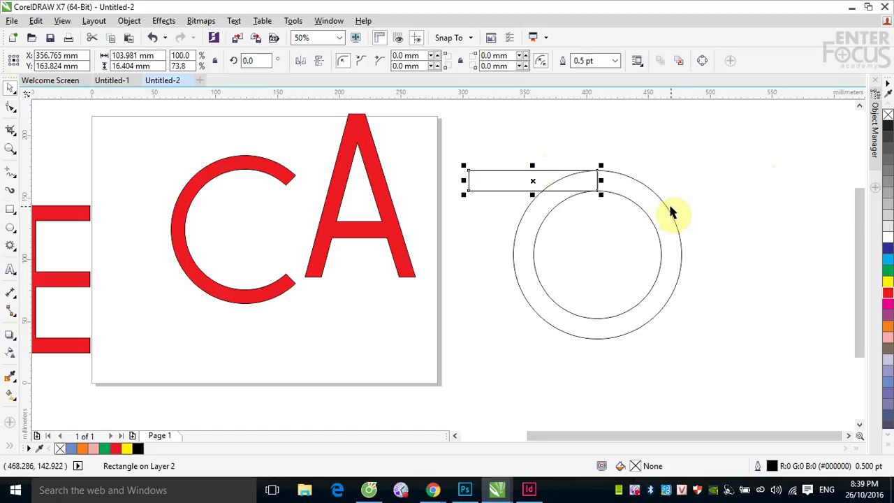
left_click(649, 222, "shift")
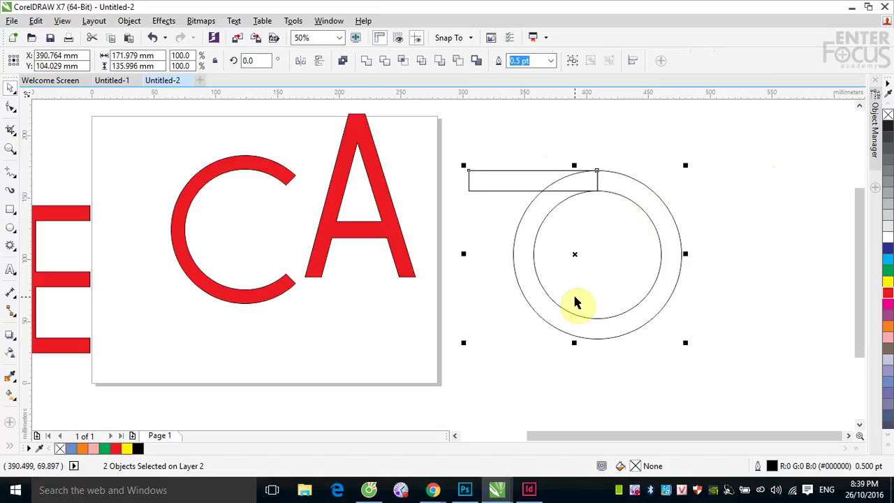
left_click_drag(574, 302, 574, 342)
left_click(771, 261)
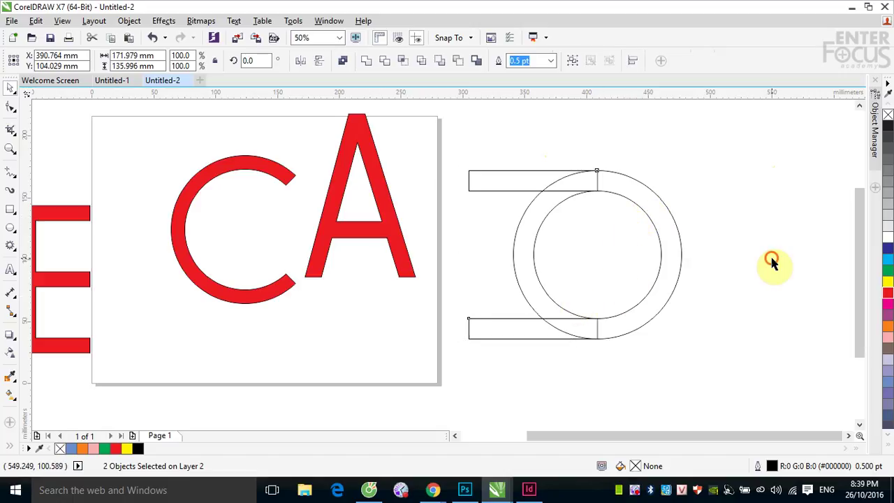
- Duplicate the upper bar beside the ring and rotate the copy 90 degrees
left_click(507, 195)
left_click_drag(584, 184, 528, 235)
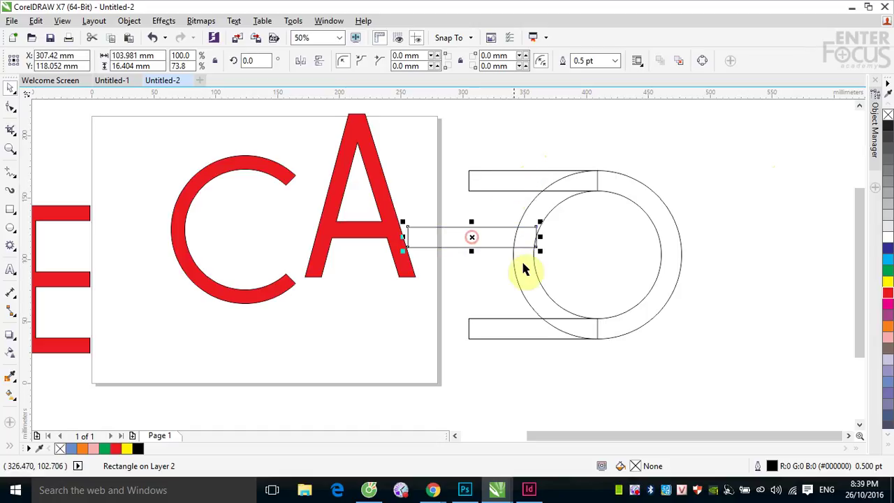
double_click(253, 61)
type("90")
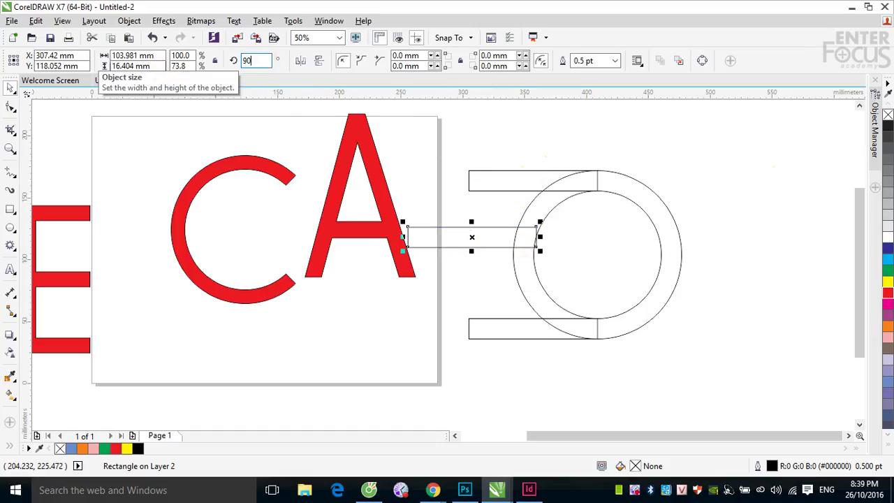
key("Return")
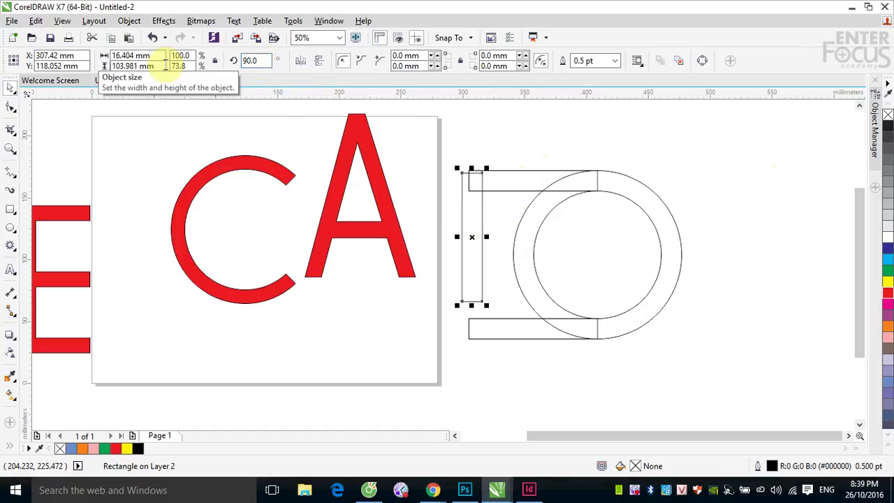
left_click(690, 144)
- Align the left edge of the upright bar with the left edge of the upper horizontal bar
left_click(483, 224)
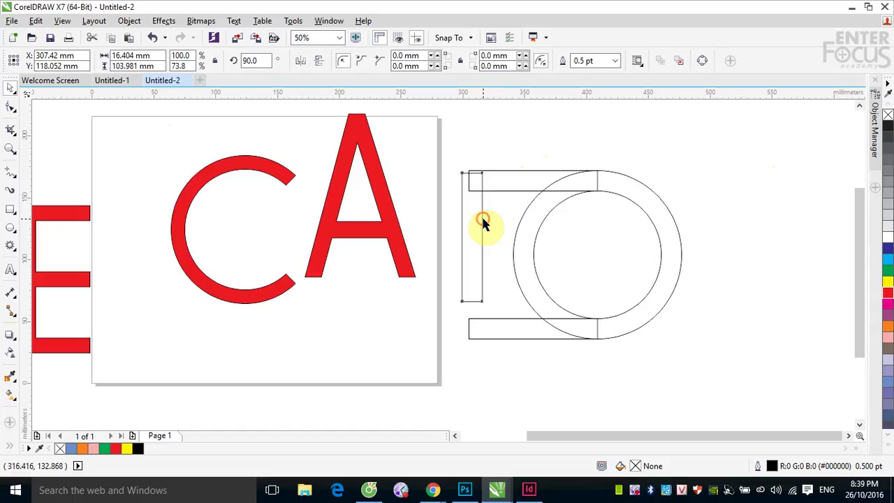
left_click(515, 176, "shift")
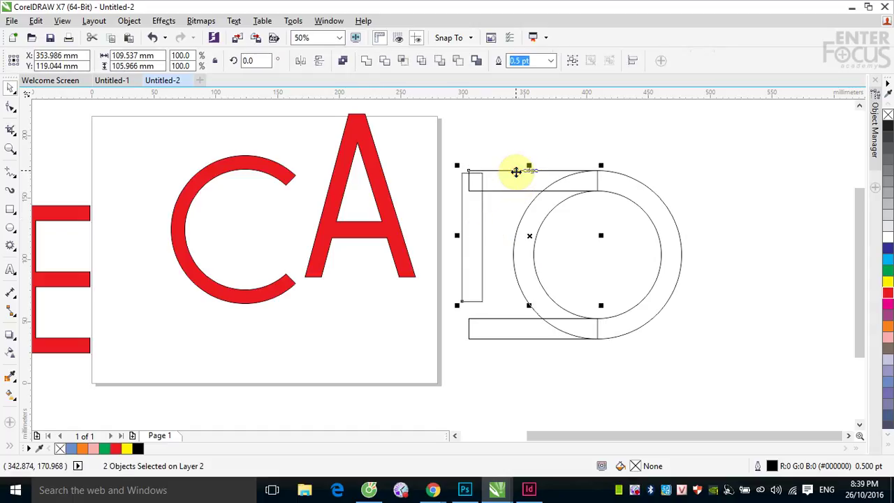
key("l")
left_click(747, 172)
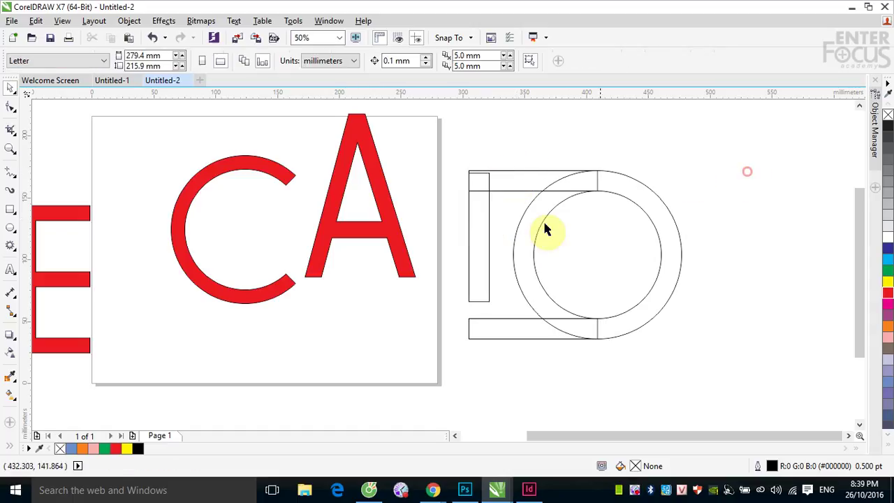
- Extend the upright bar downward to a height of about 256 mm to form the stem of the P
left_click(489, 248)
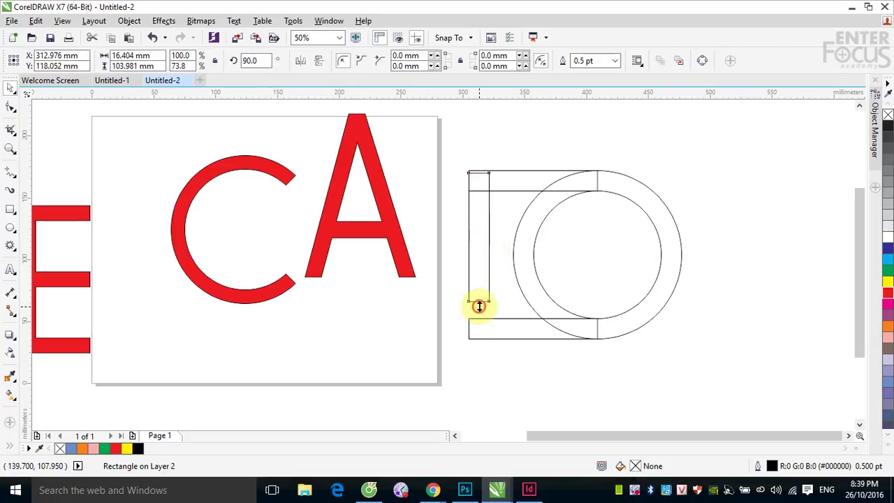
left_click_drag(479, 305, 479, 419)
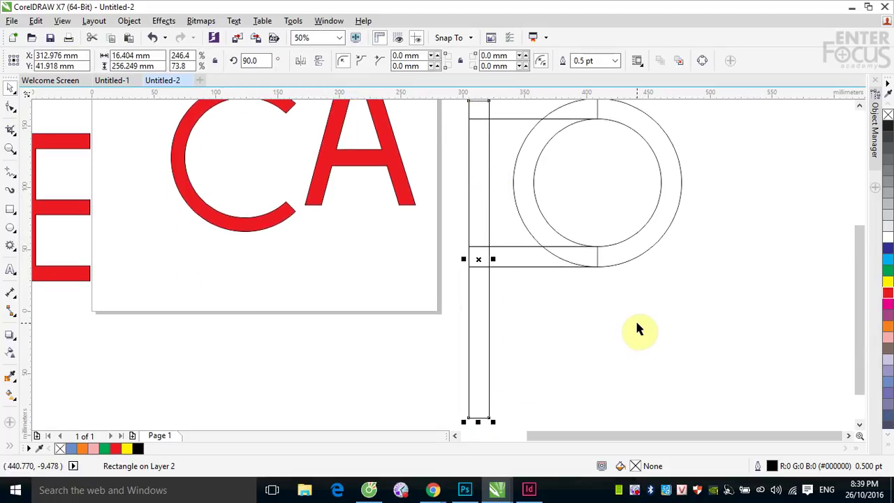
scroll(637, 329, "down", 2)
left_click(701, 357)
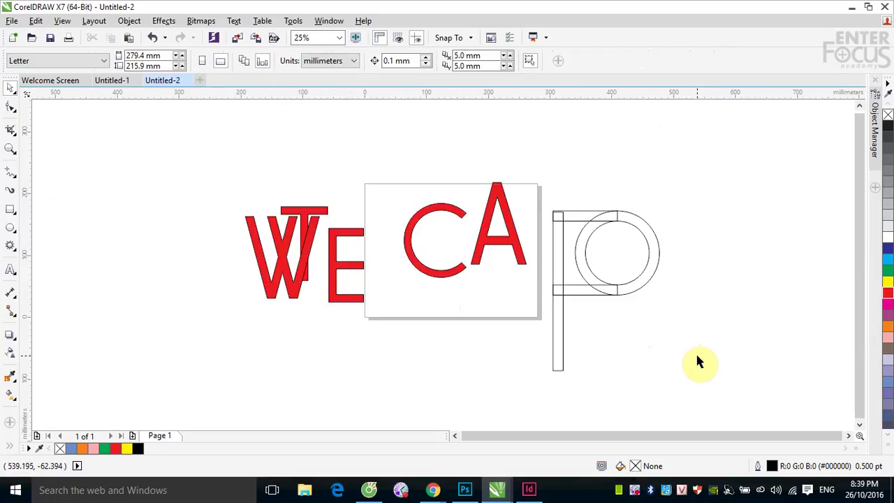
- Cut away the ring's left half with a copy of the stem stretched to about 104 mm wide and 274 mm high
key("z")
left_click(622, 335)
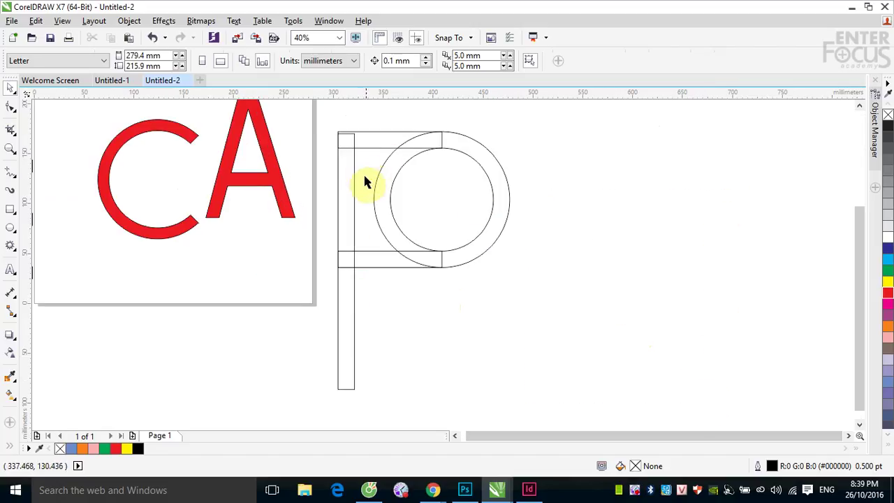
left_click(353, 209)
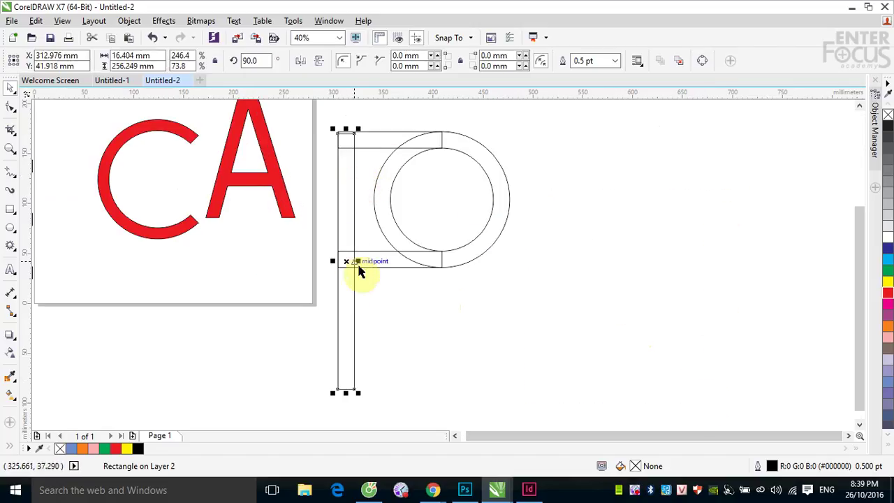
left_click_drag(358, 259, 455, 259)
left_click_drag(392, 128, 392, 111)
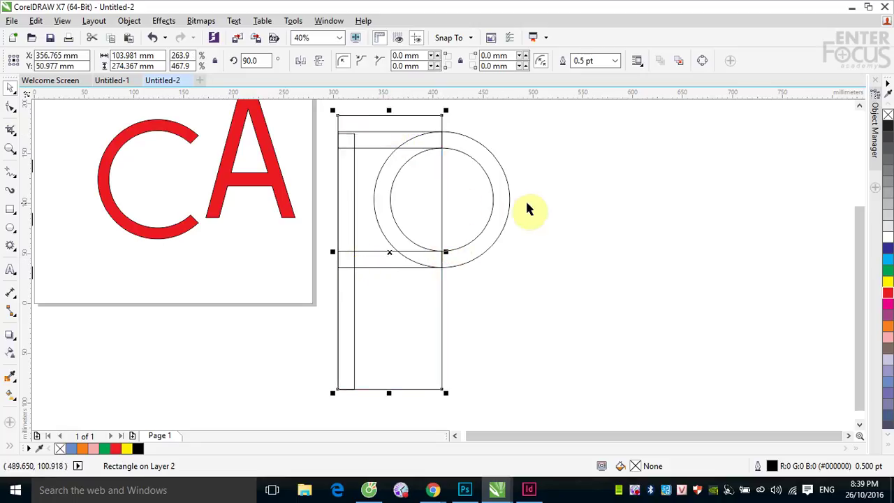
left_click(492, 161, "shift")
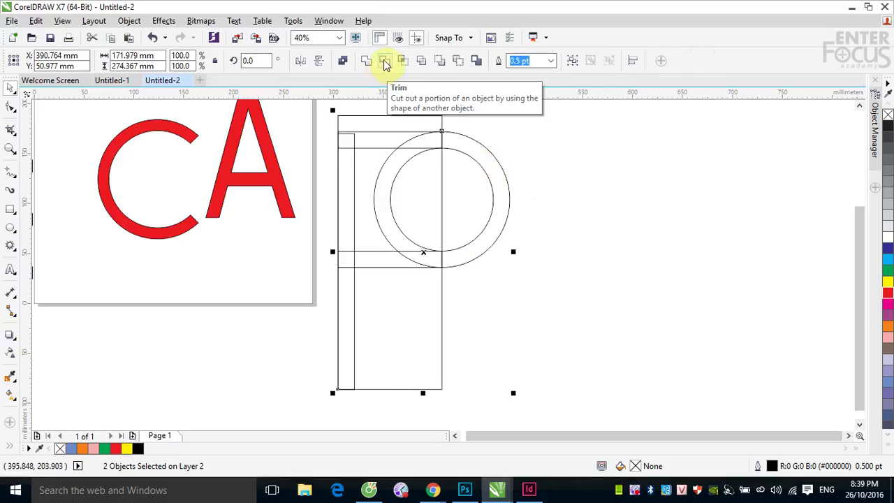
left_click(458, 62)
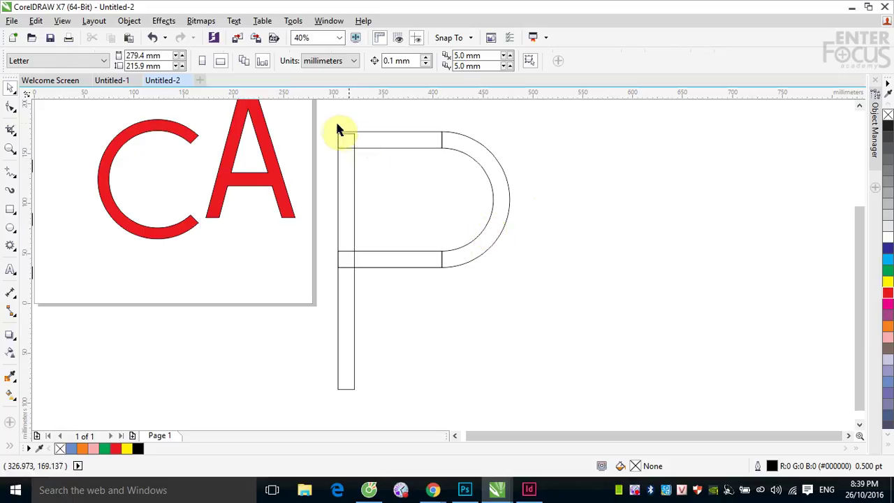
- Shorten both horizontal bars from their left ends to about 50 mm
left_click(383, 147)
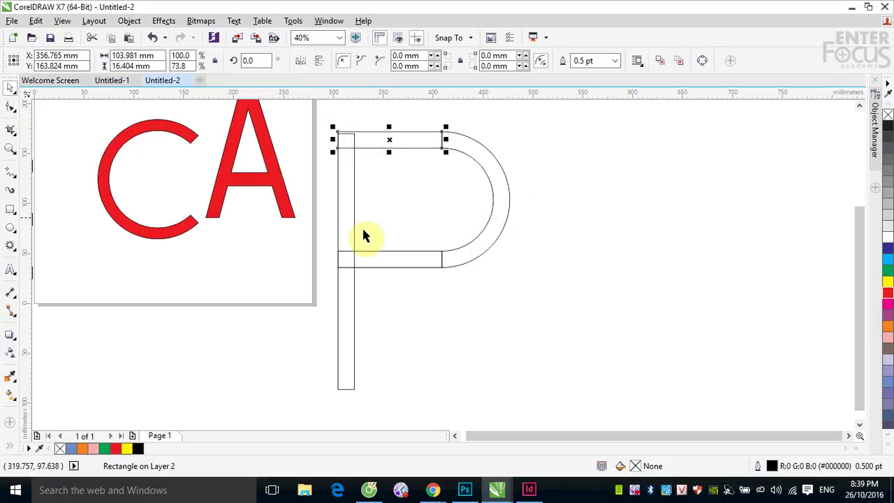
left_click(383, 254, "shift")
left_click_drag(332, 200, 390, 198)
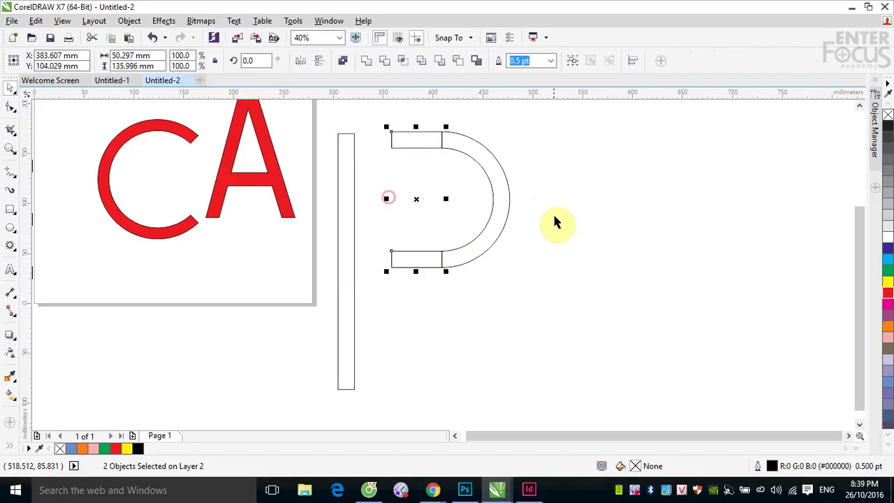
left_click(552, 211)
- Align the stem with the top and left edges of the upper horizontal bar
left_click(353, 201)
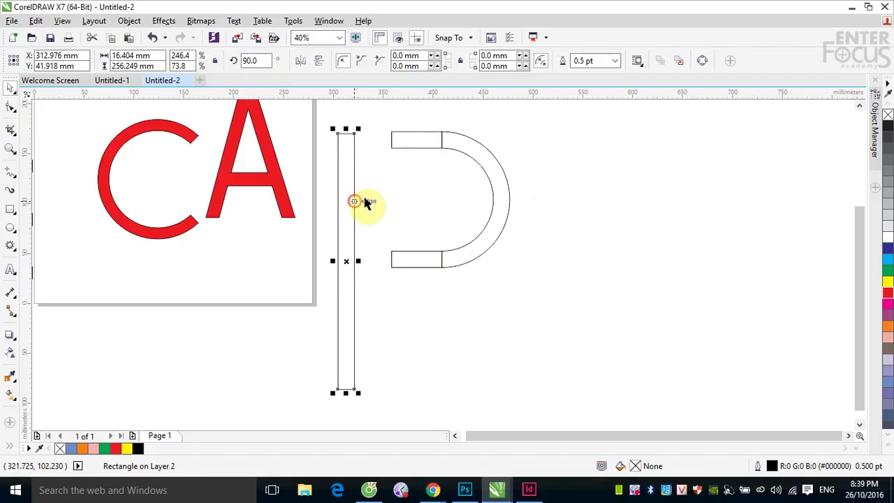
left_click(403, 148, "shift")
key("t")
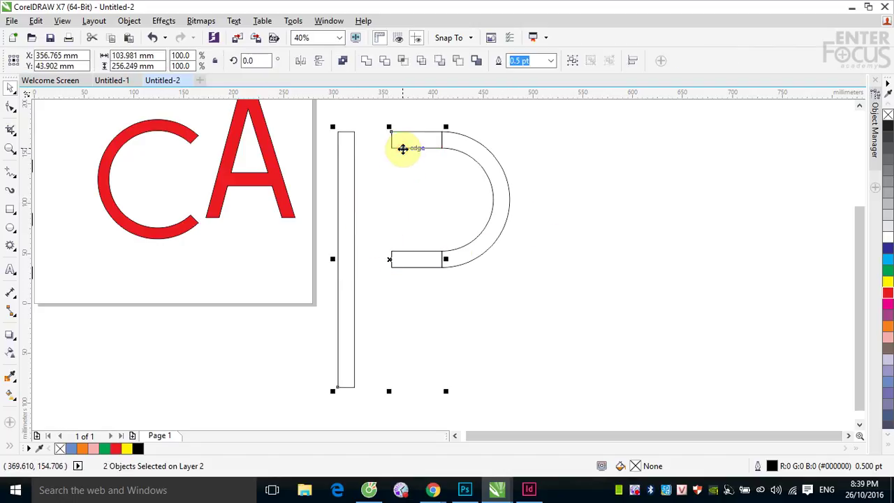
key("l")
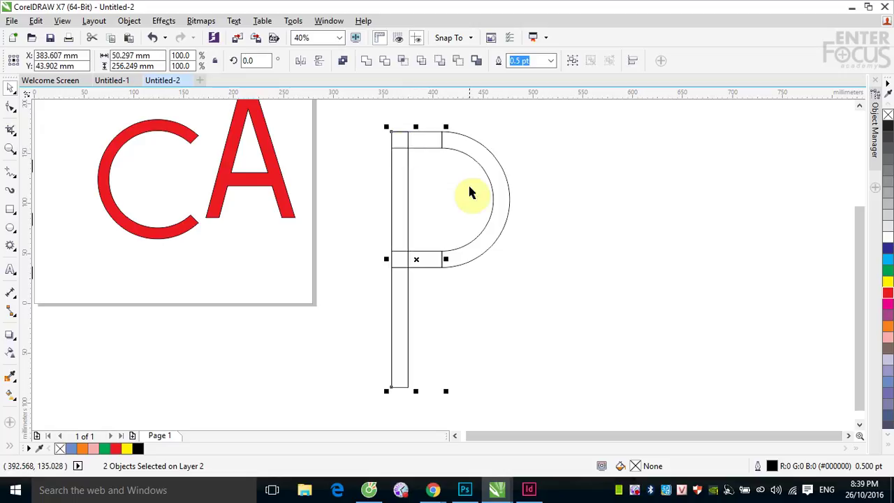
left_click(565, 216)
- Weld the stem, both bars and the half-ring into a single P and fill it with red
left_click_drag(368, 115, 572, 403)
left_click(366, 60)
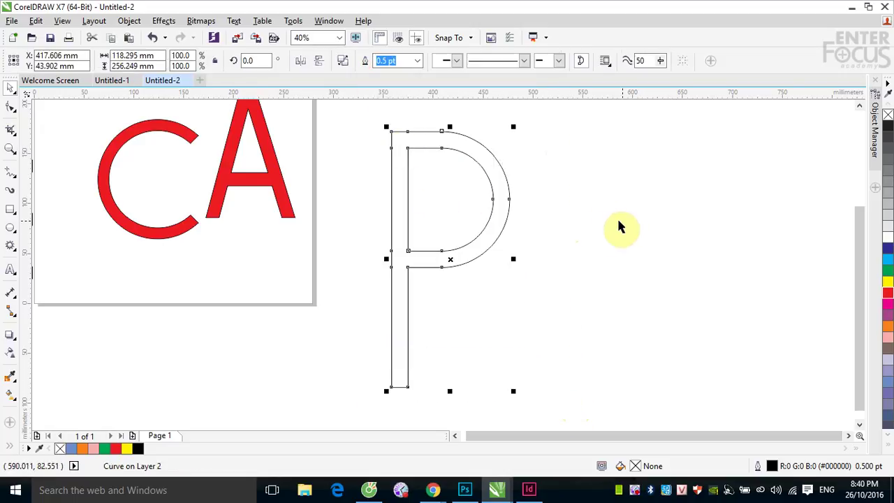
left_click(887, 292)
left_click(634, 295)
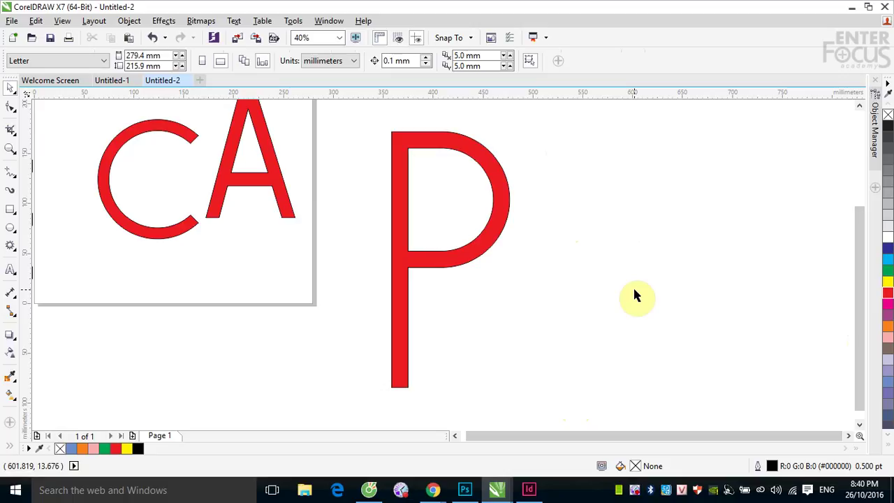
- Create a new landscape Letter document in RGB at 300 dpi and activate the Ellipse tool
left_click(13, 37)
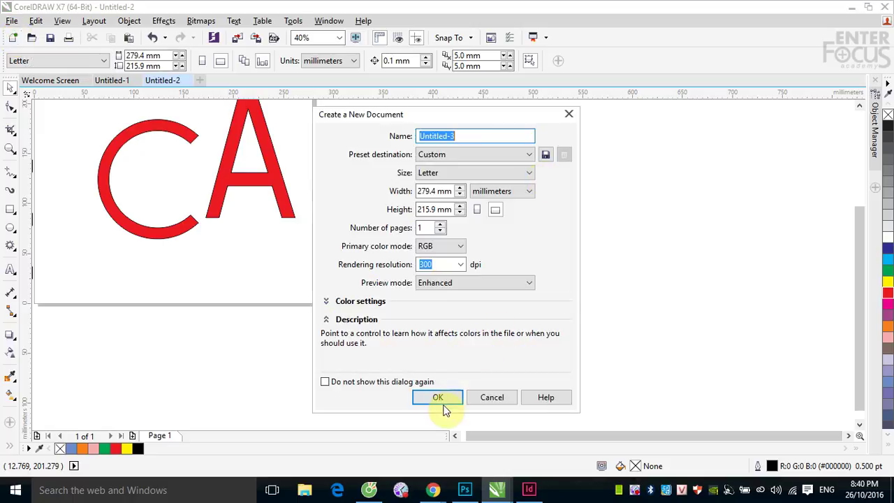
left_click(444, 406)
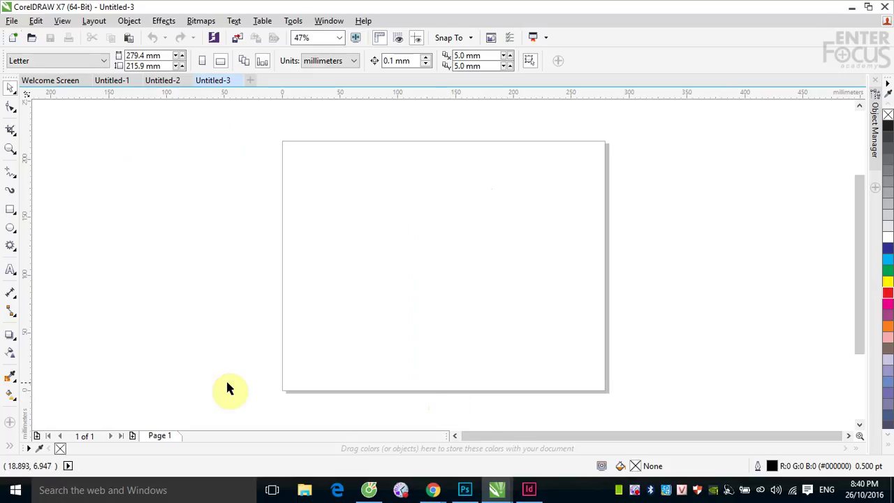
left_click(9, 228)
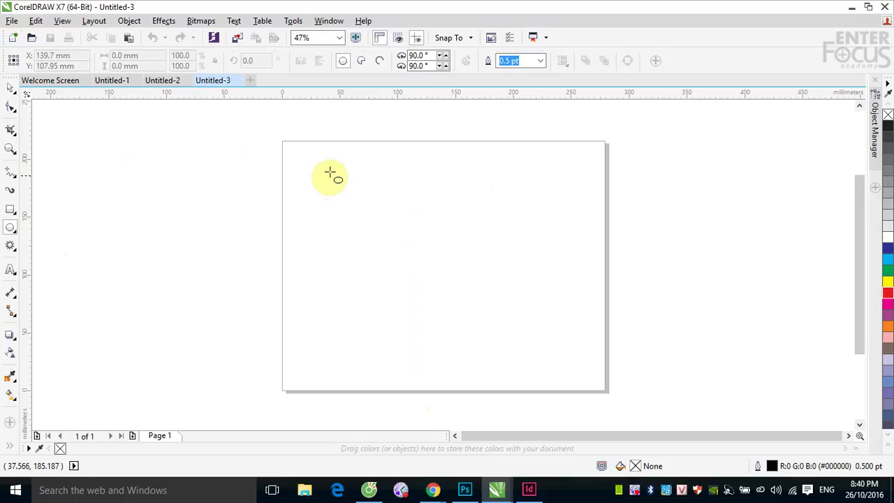
- Draw a circle about 177 mm in diameter and centre it on the page
left_click_drag(331, 169, 534, 372)
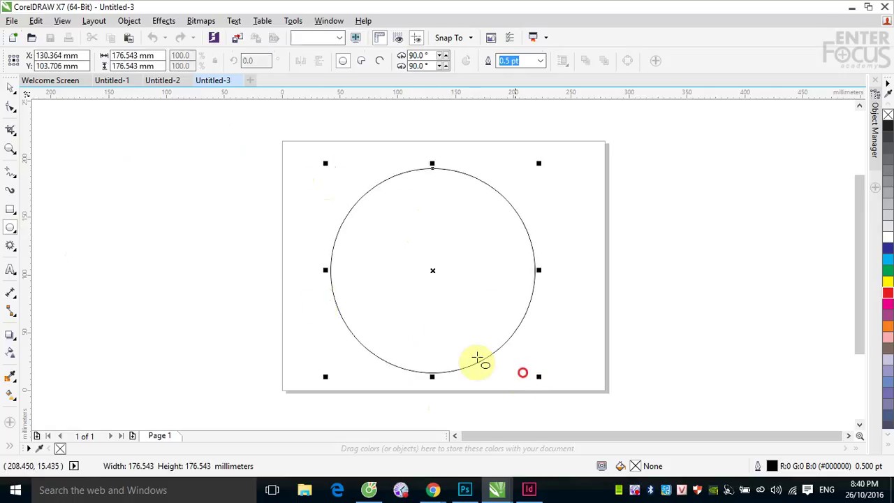
left_click(8, 88)
key("p")
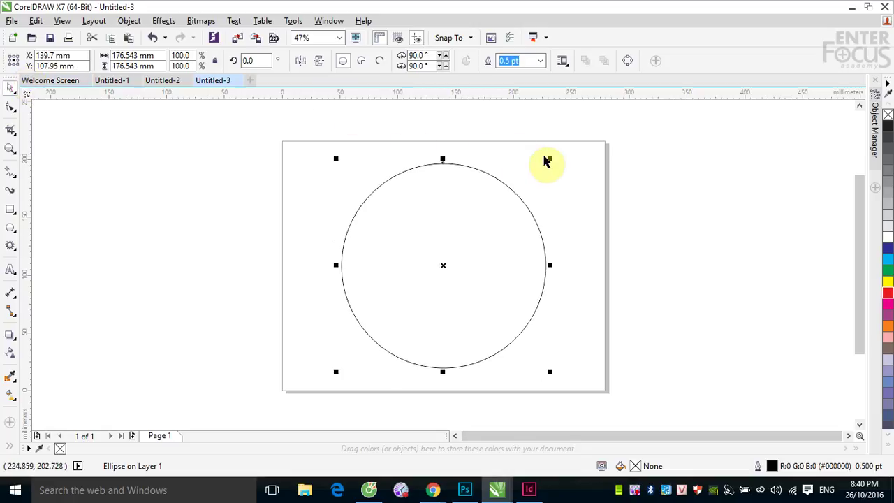
- Add a smaller concentric copy inside the circle and combine both circles into one ring-shaped curve
left_click_drag(550, 159, 527, 180)
right_click(528, 181)
left_click_drag(289, 140, 584, 389)
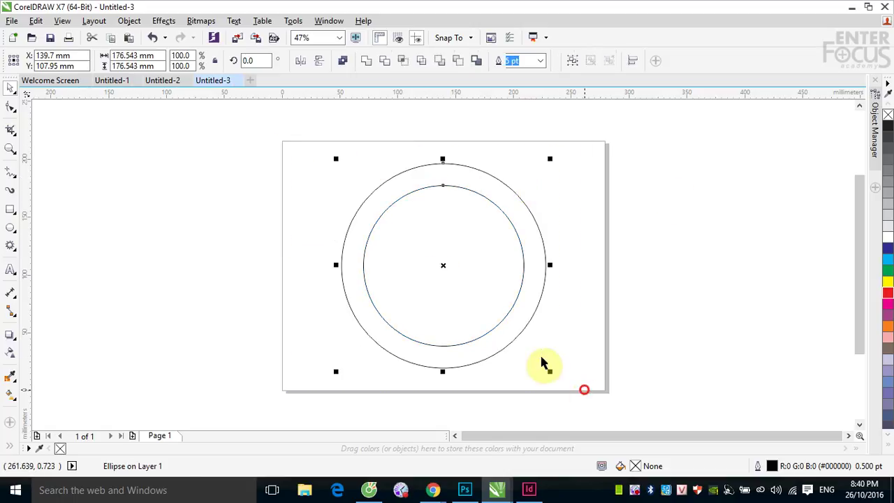
left_click(342, 61)
left_click(783, 299)
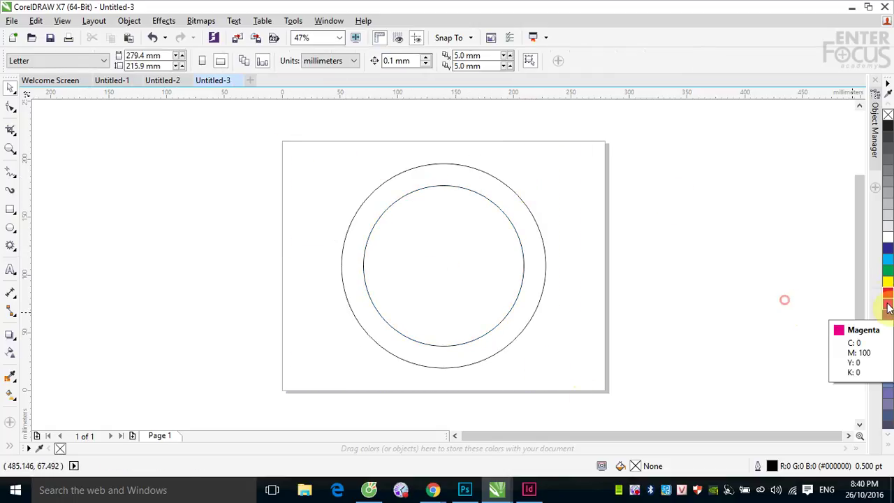
left_click(887, 294)
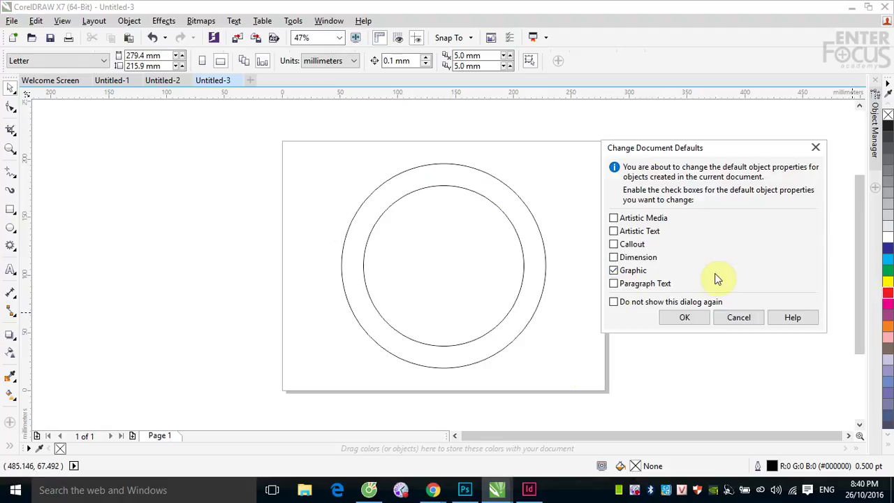
left_click(738, 316)
- Fill the combined ring with red
left_click(506, 186)
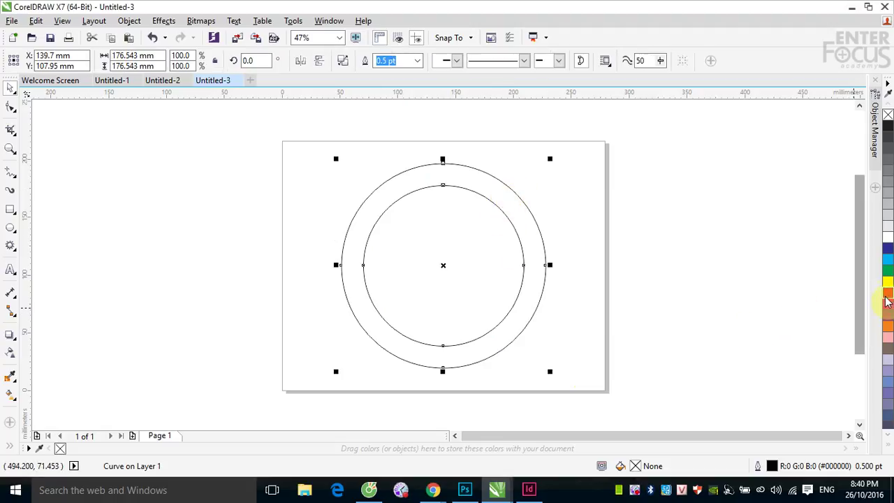
left_click(886, 292)
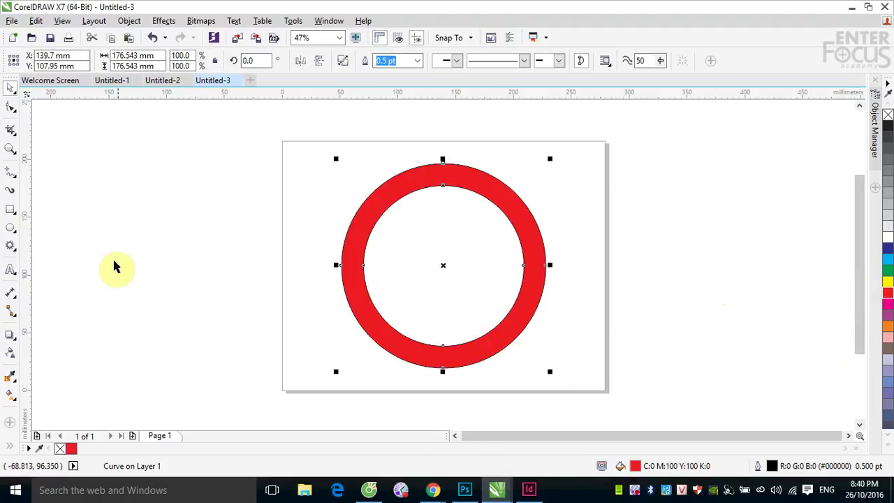
- Draw a vertical rectangle about 32 mm wide and 247 mm high across the ring, centred on the page
left_click(11, 208)
mouse_move(422, 117)
left_mouse_down()
mouse_move(484, 273)
mouse_move(471, 384)
mouse_move(460, 405)
left_mouse_up()
left_click(10, 88)
left_click(510, 202, "shift")
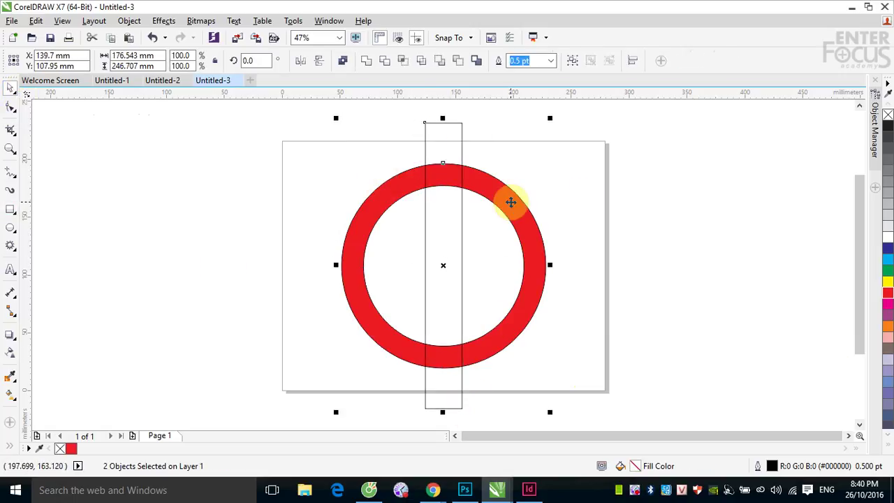
left_click(678, 204)
- Narrow the vertical rectangle symmetrically about its centre to about 20 mm wide
left_click(462, 148)
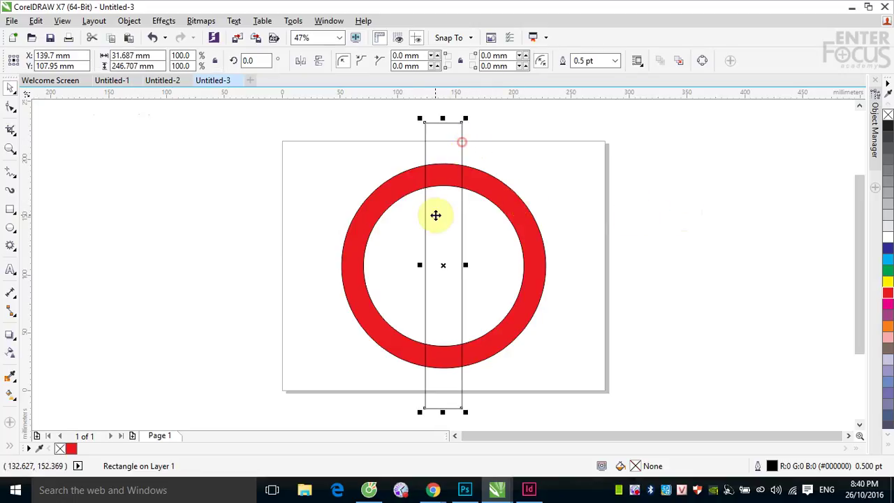
left_click_drag(419, 266, 426, 266)
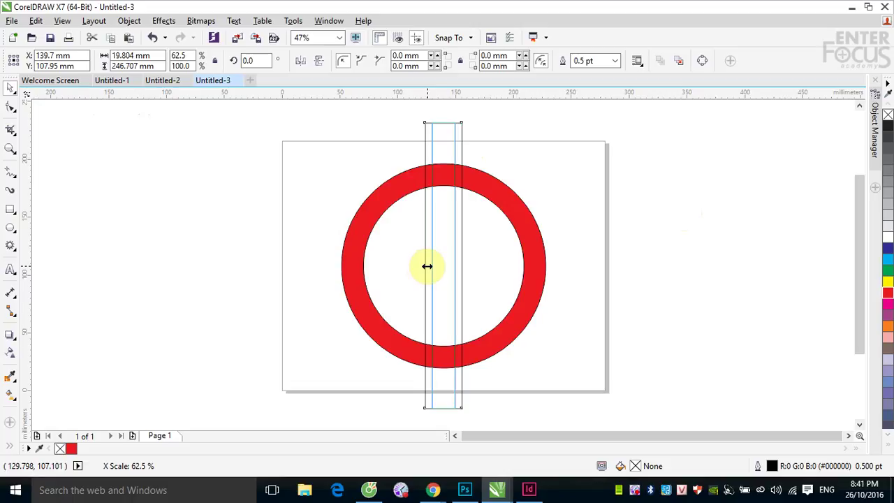
left_click_drag(427, 266, 426, 266)
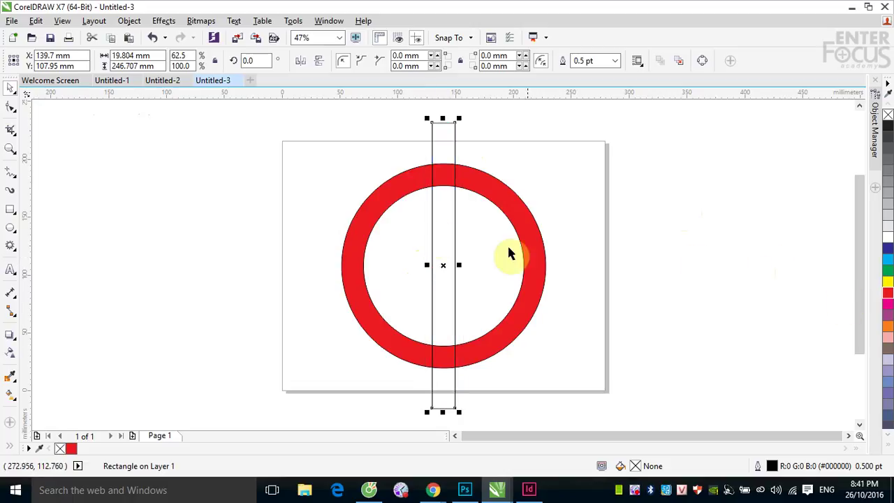
- Add mirrored copies of the narrow rectangle directly against its left and right sides
left_click_drag(459, 264, 424, 263)
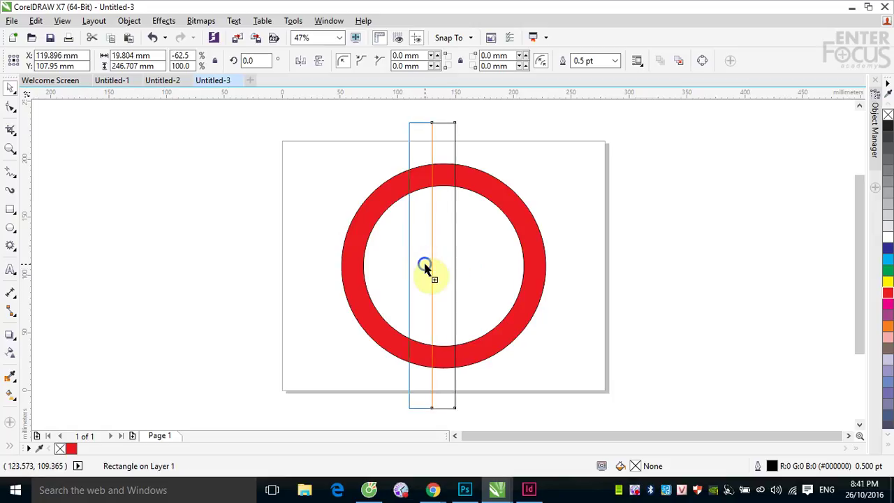
left_click(568, 259)
left_click(455, 144)
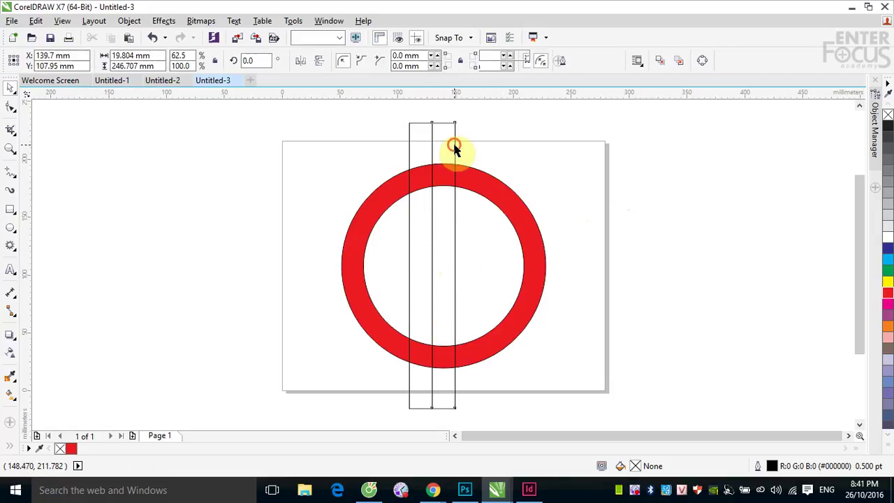
left_click_drag(429, 265, 461, 265)
left_click(683, 246)
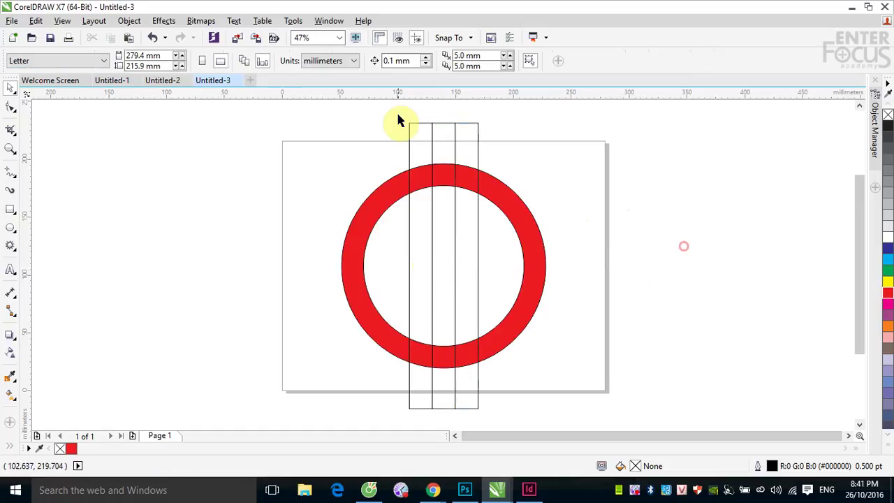
- Cut the middle rectangle out of the red ring, splitting it into left and right halves
left_click(439, 129)
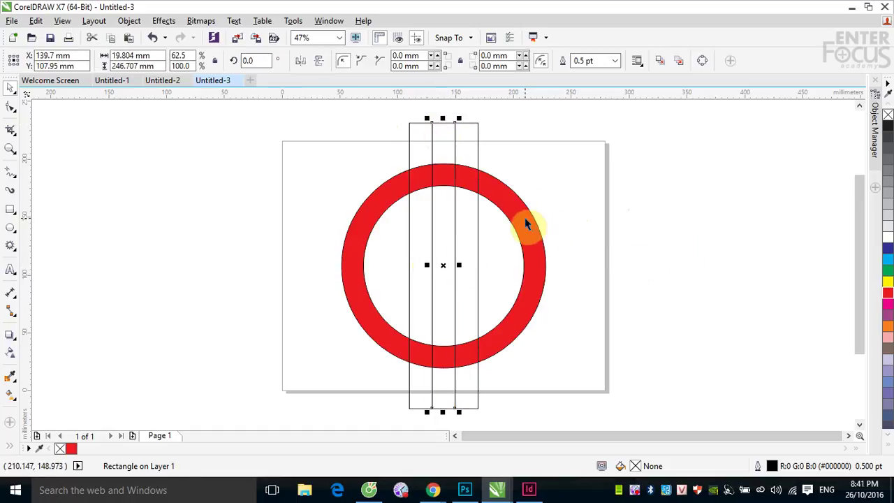
left_click(525, 224, "shift")
left_click(457, 61)
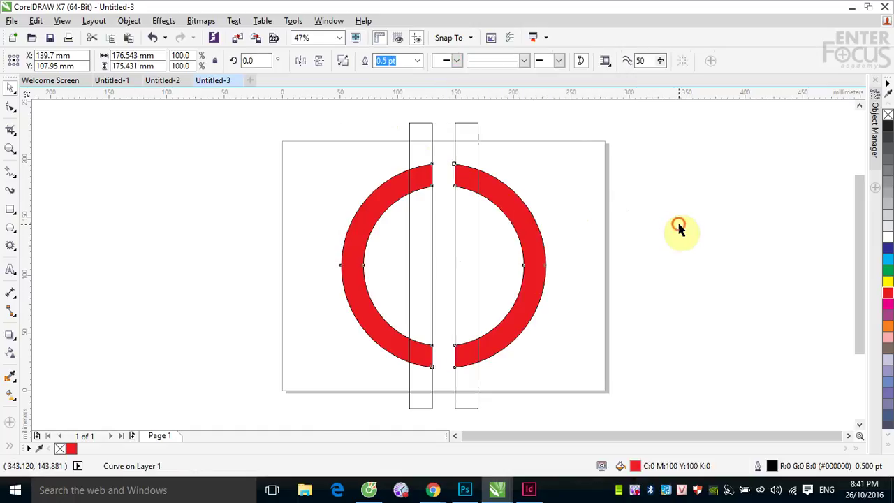
left_click(677, 220)
- Shorten the left bar to about 78 mm, from mid-height into the ring's lower band, and the right bar symmetrically to about 154 mm
left_click(416, 131)
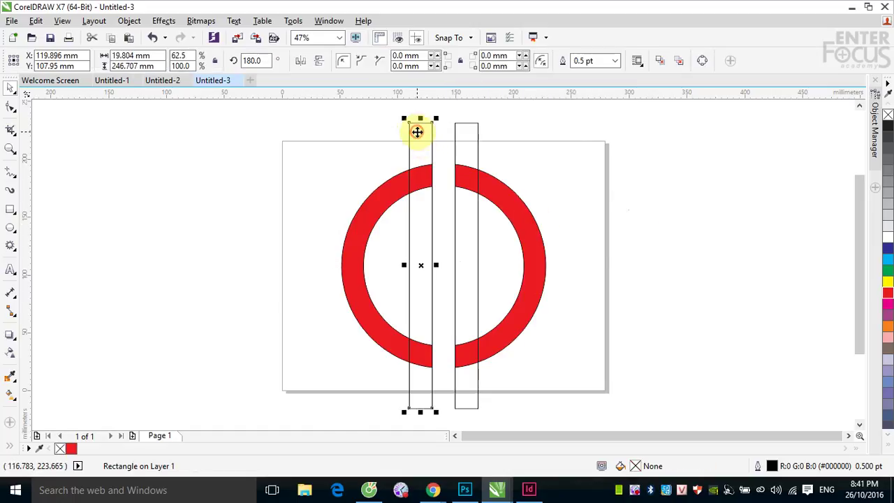
left_click_drag(421, 119, 416, 261)
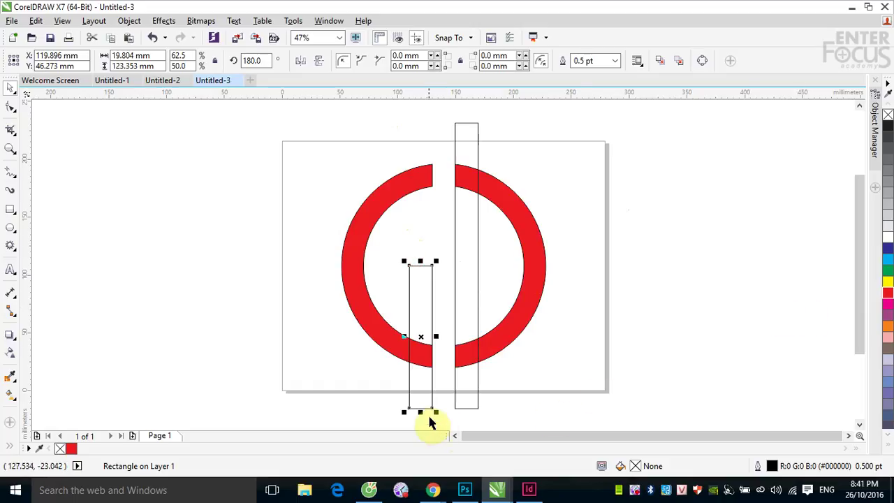
left_click_drag(420, 412, 427, 359)
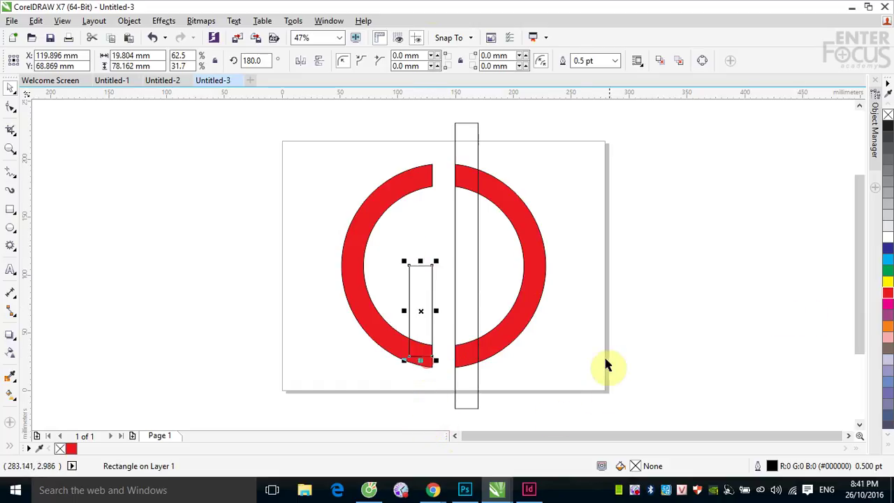
left_click(467, 129)
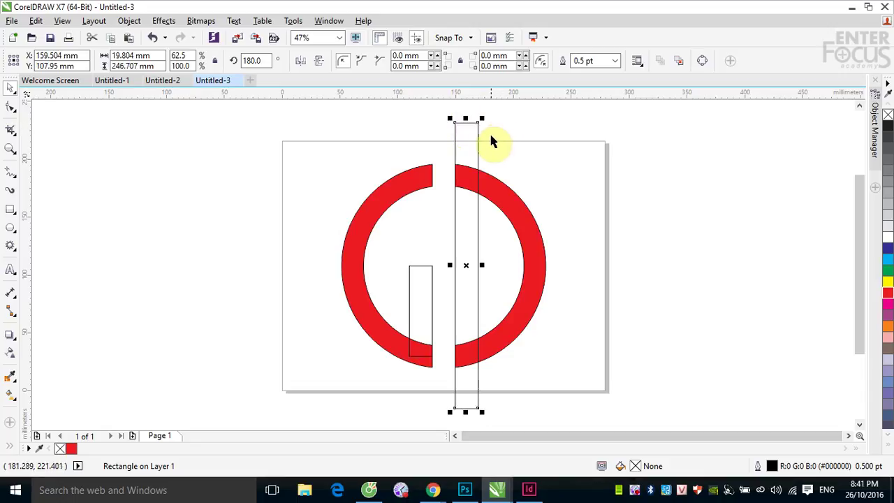
left_click_drag(465, 119, 463, 173)
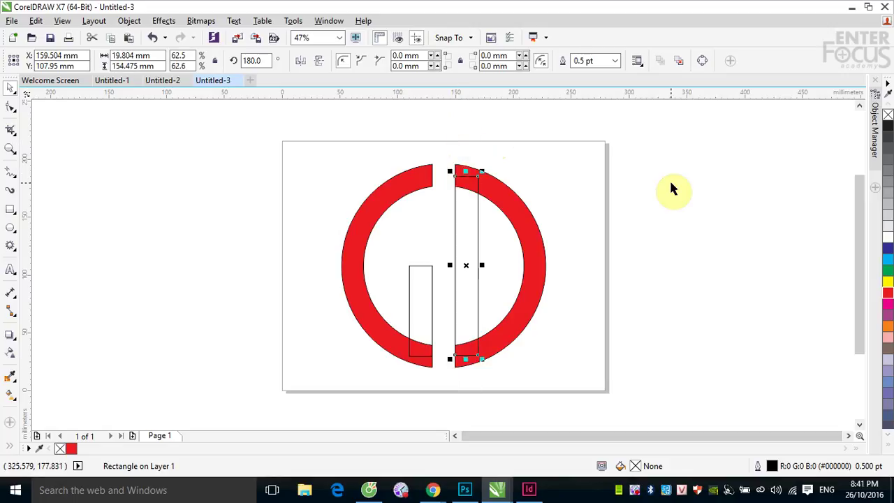
- Weld the two bars with the split ring to form red G and D letter shapes
left_click_drag(295, 134, 582, 384)
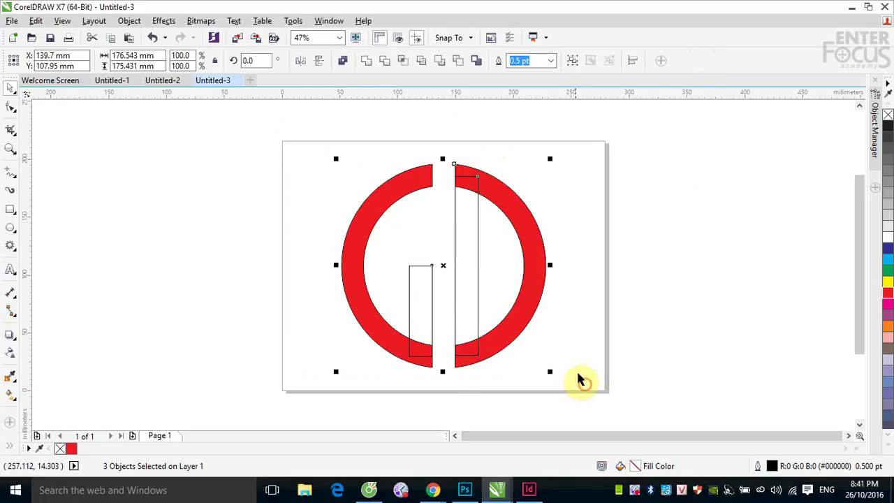
left_click(366, 63)
left_click(649, 265)
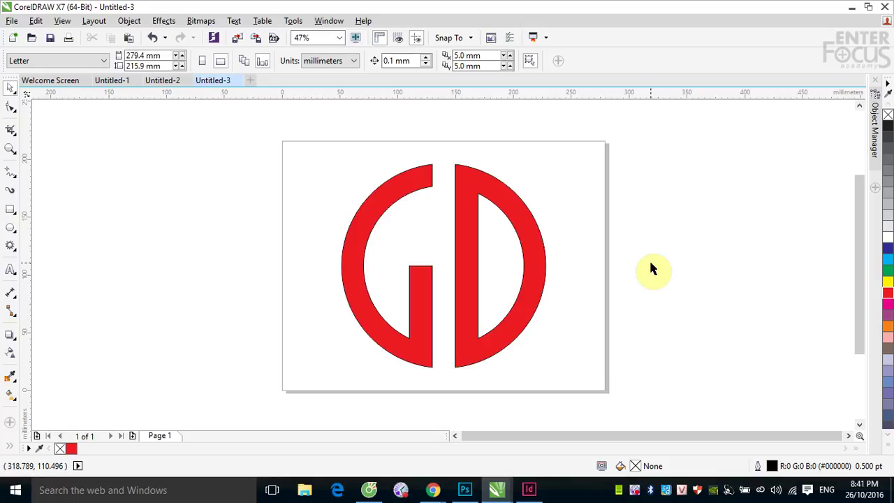
- Create a new landscape Letter document in RGB at 300 dpi and draw a circle about 122 mm in diameter on its page
left_click(16, 38)
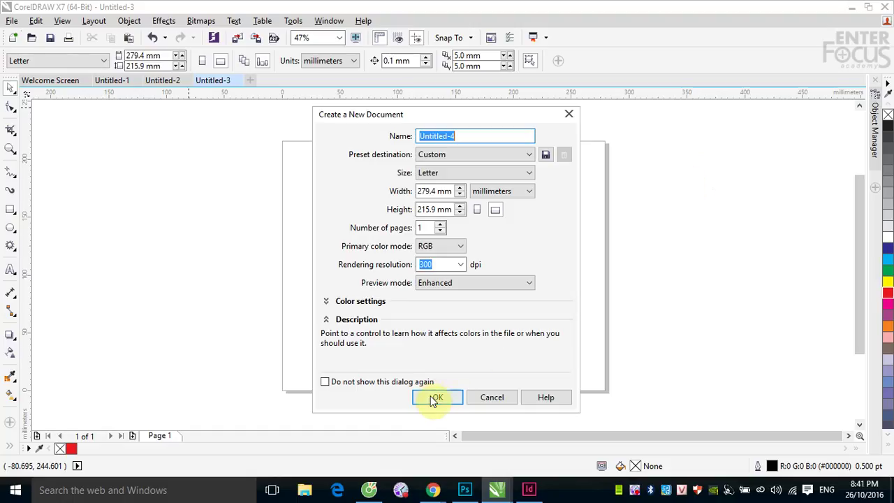
left_click(435, 398)
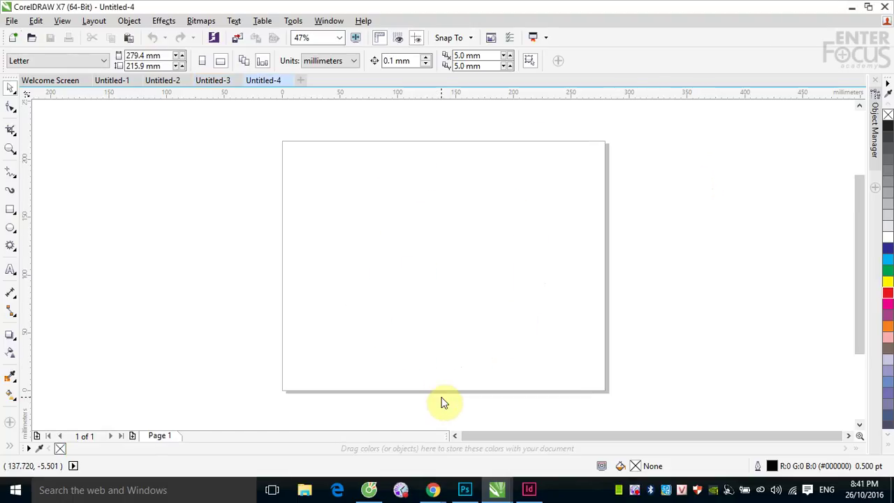
left_click(10, 227)
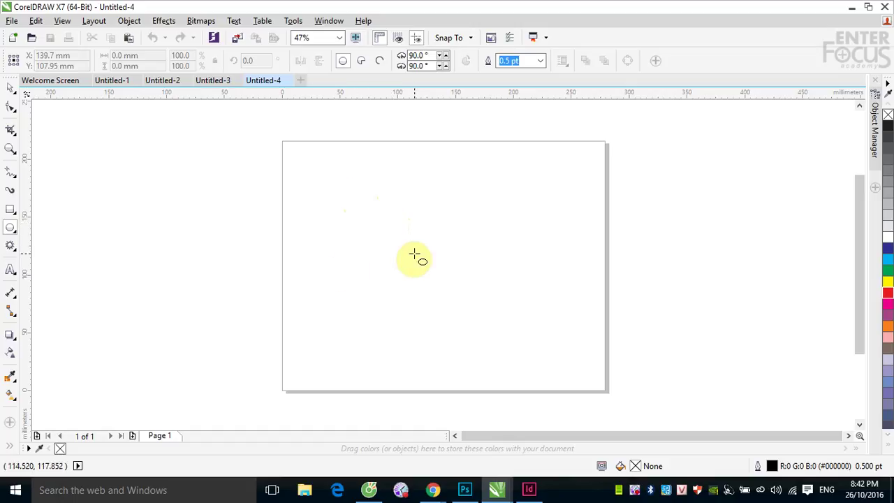
left_click_drag(326, 200, 462, 342)
left_click(10, 87)
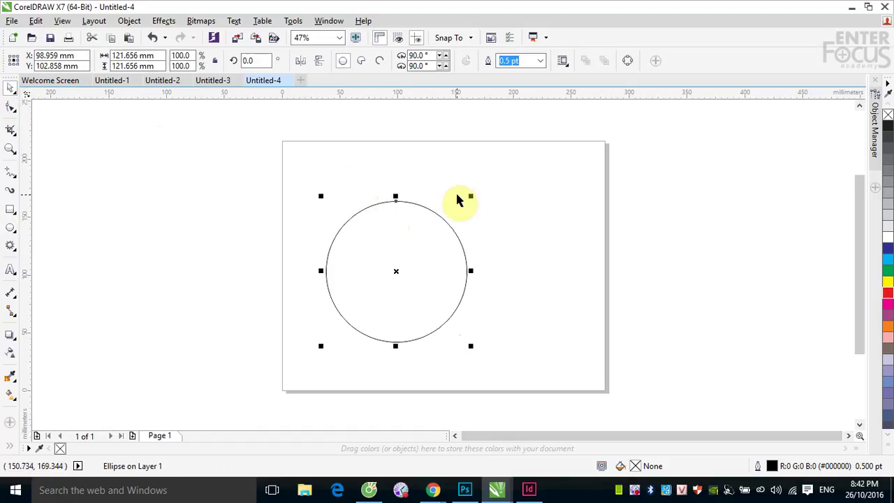
- Turn the circle into a red ring by combining it with a smaller concentric copy
left_click_drag(471, 197, 468, 219)
right_click(468, 219)
left_click_drag(268, 166, 529, 369)
left_click(341, 60)
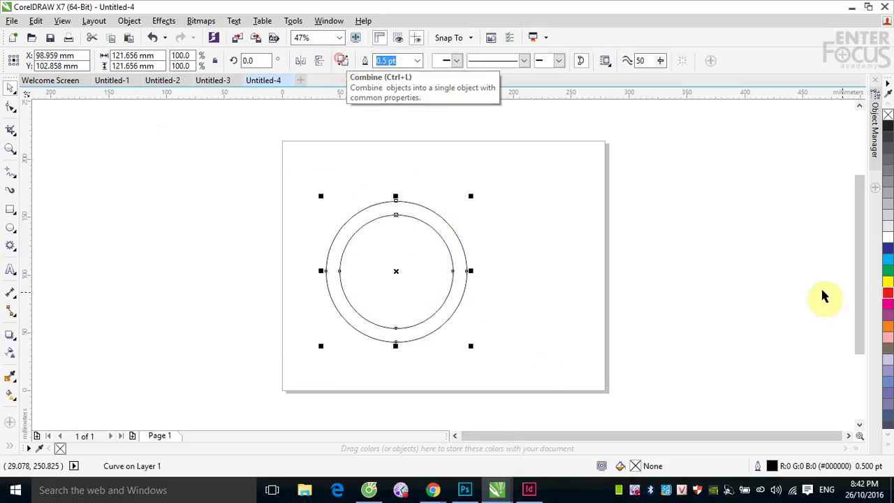
left_click(888, 293)
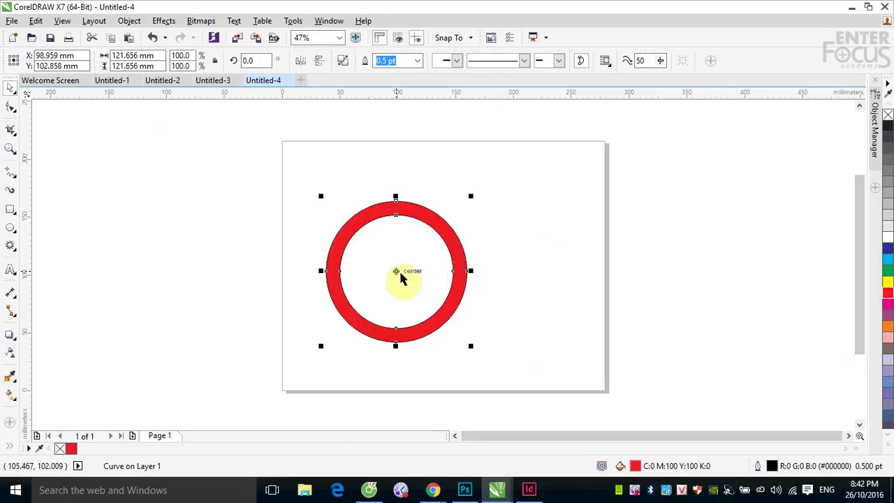
- Duplicate the red ring about 72 mm to the right so the rings overlap, and fill the copy with green
left_click_drag(399, 270, 479, 269)
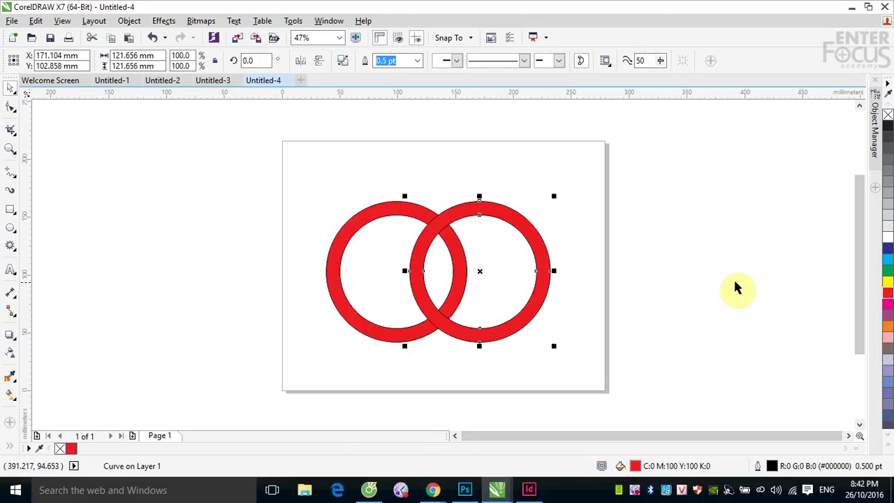
left_click(887, 273)
left_click(714, 252)
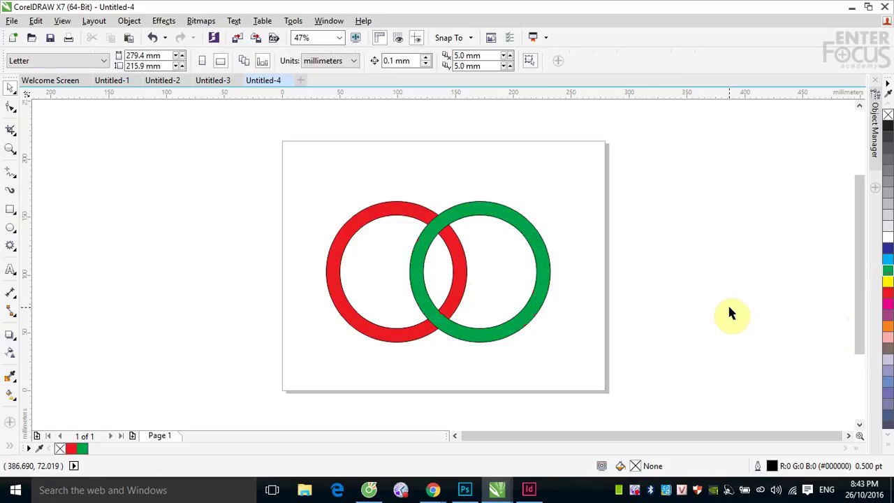
- Send the green ring behind the red ring
left_click(542, 271)
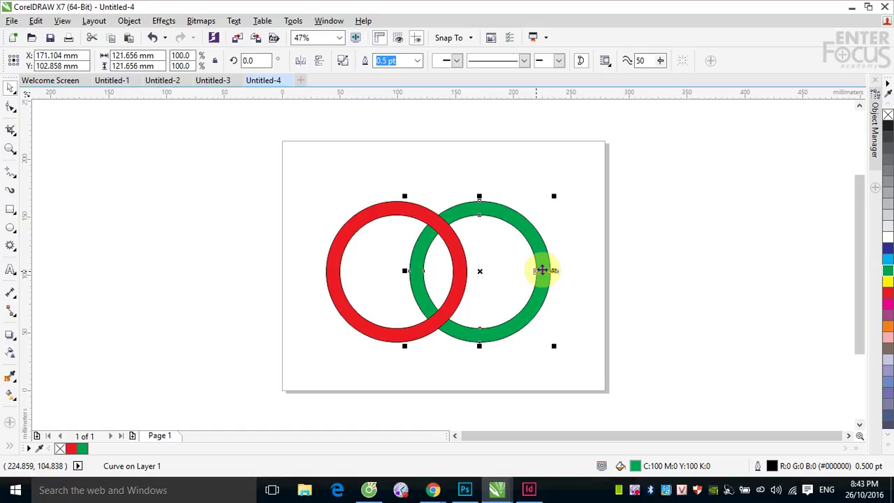
left_click(647, 220)
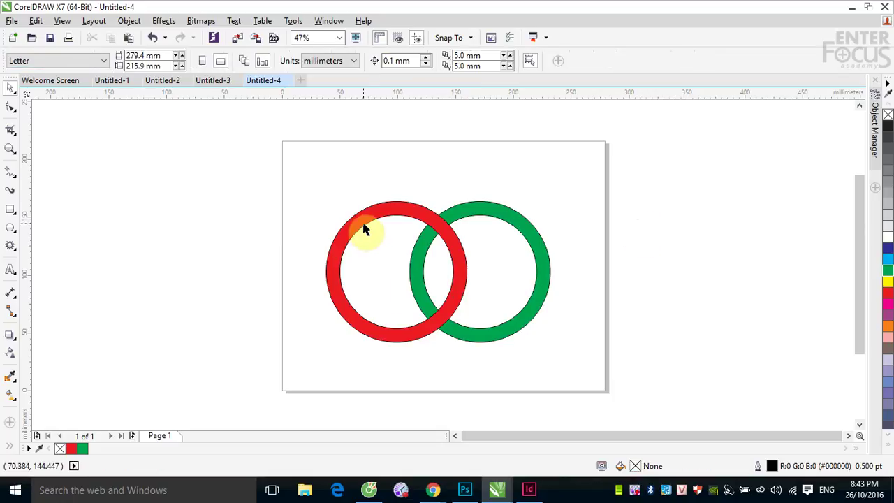
- Place the green ring in front of the red ring using the In Front Of order option
left_click(504, 218)
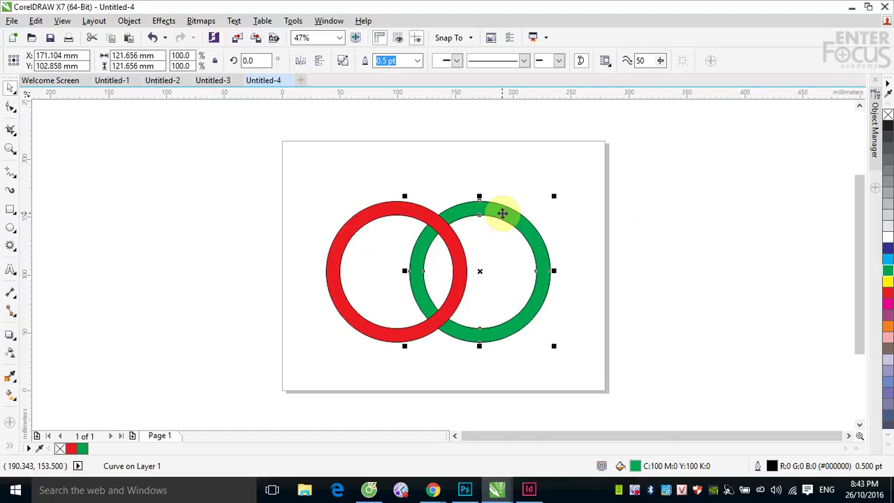
left_click(122, 22)
mouse_move(177, 187)
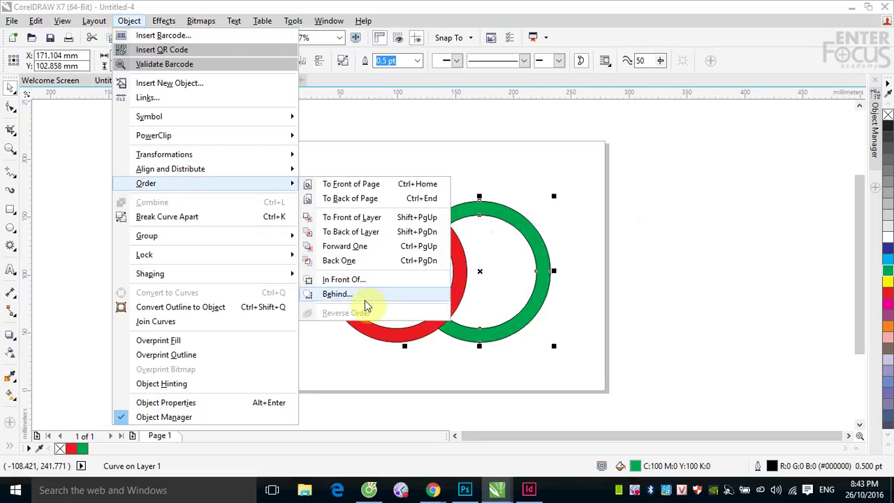
left_click(349, 280)
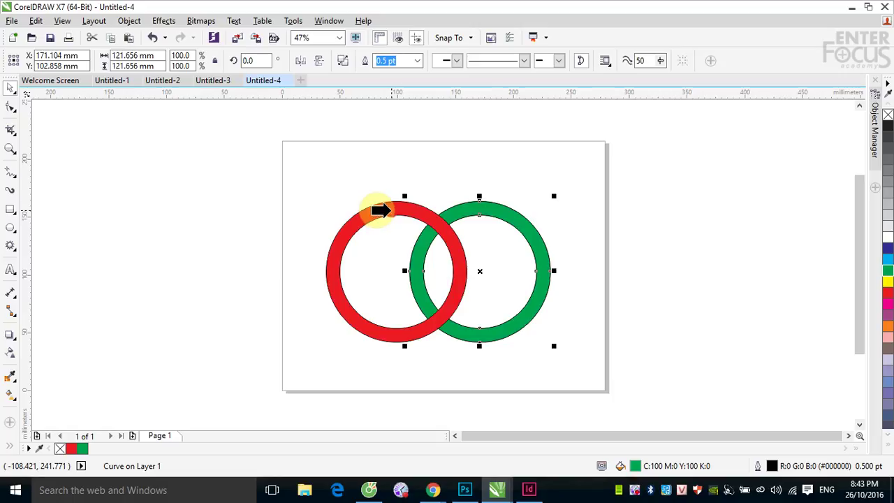
left_click(388, 212)
left_click(687, 275)
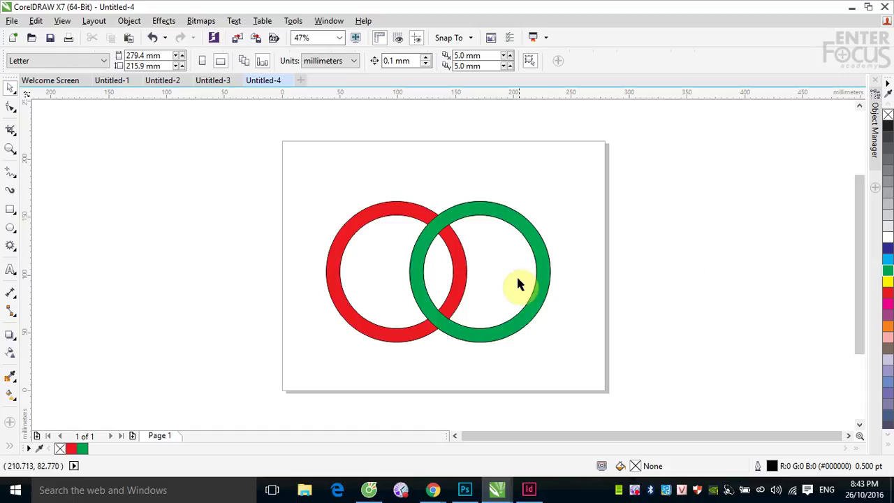
left_click_drag(534, 246, 620, 294)
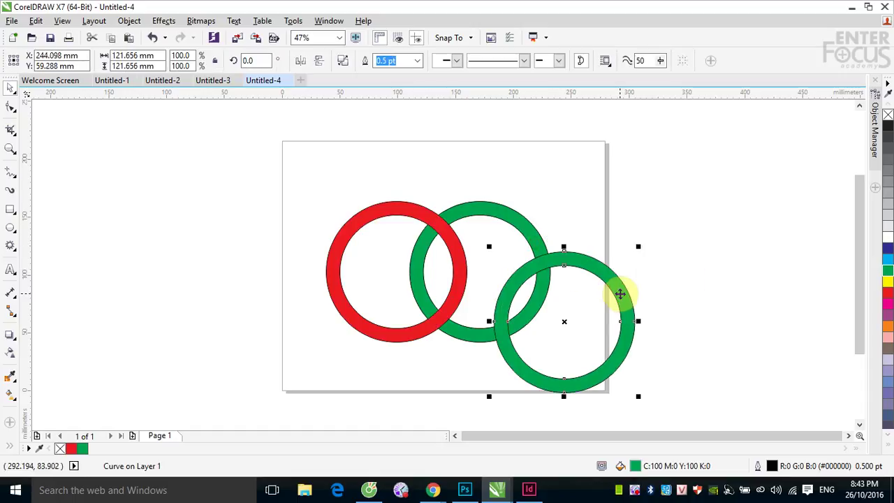
key("ctrl+z")
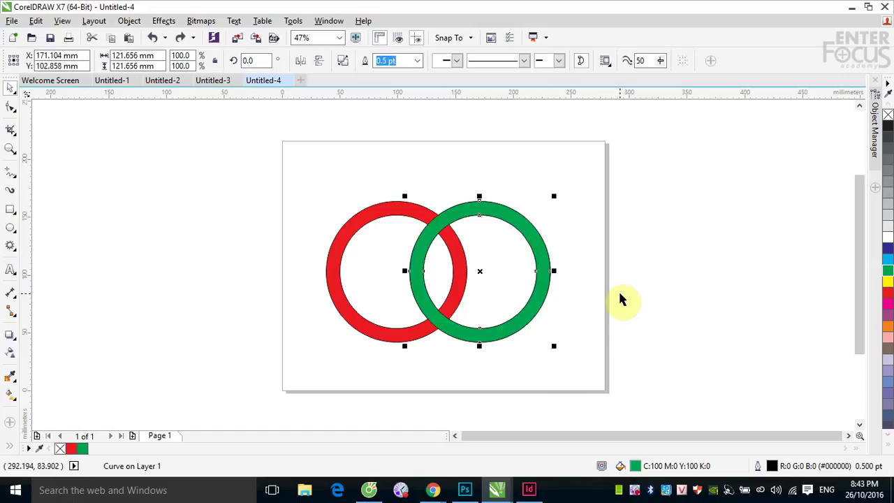
- Draw a rectangle about 201 × 94 mm over the rings' lower part and cut it from the front green ring with Back Minus Front
left_click(11, 211)
left_click_drag(375, 258, 609, 368)
left_click(10, 87)
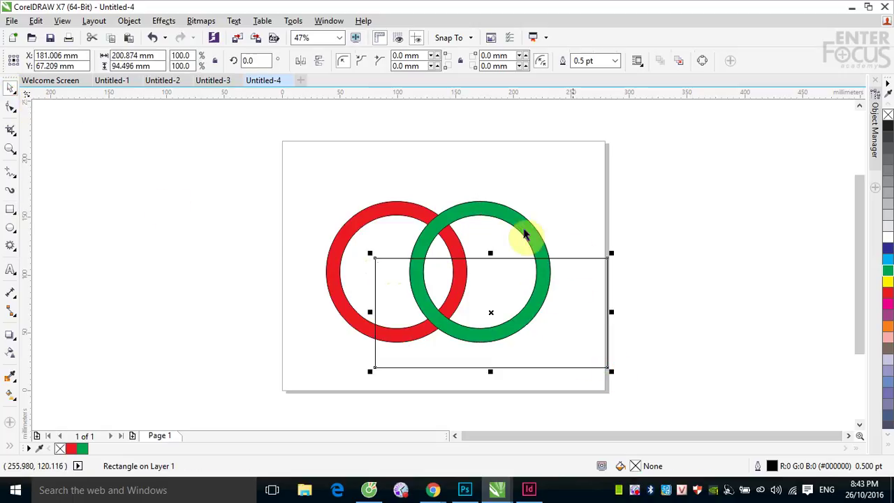
left_click(516, 225, "shift")
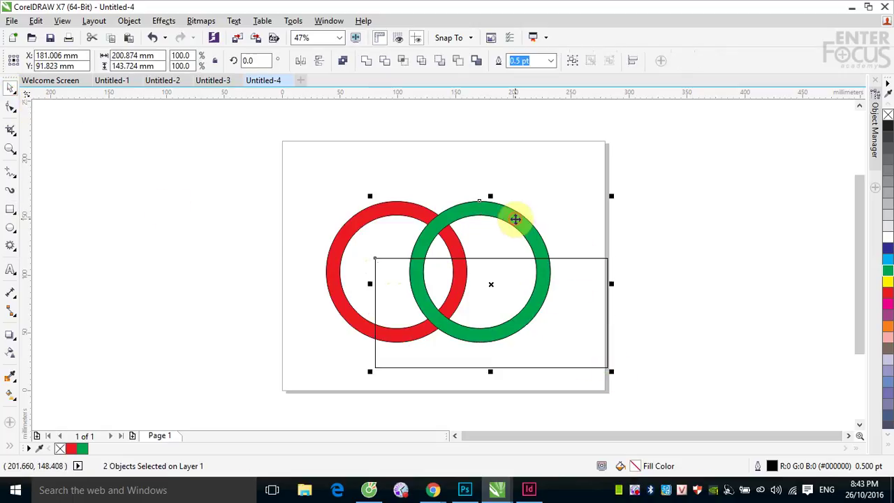
left_click(452, 61)
left_click(630, 261)
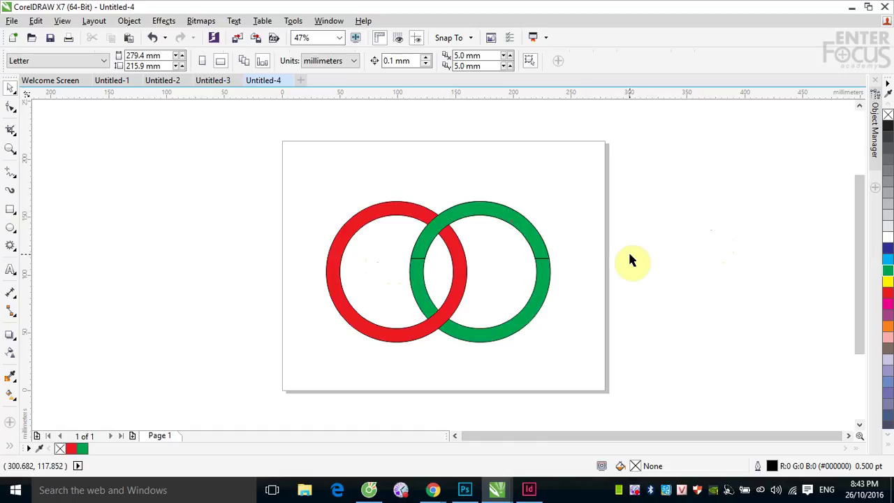
- Remove the outlines from the red ring and all the green ring pieces
left_click_drag(282, 170, 590, 372)
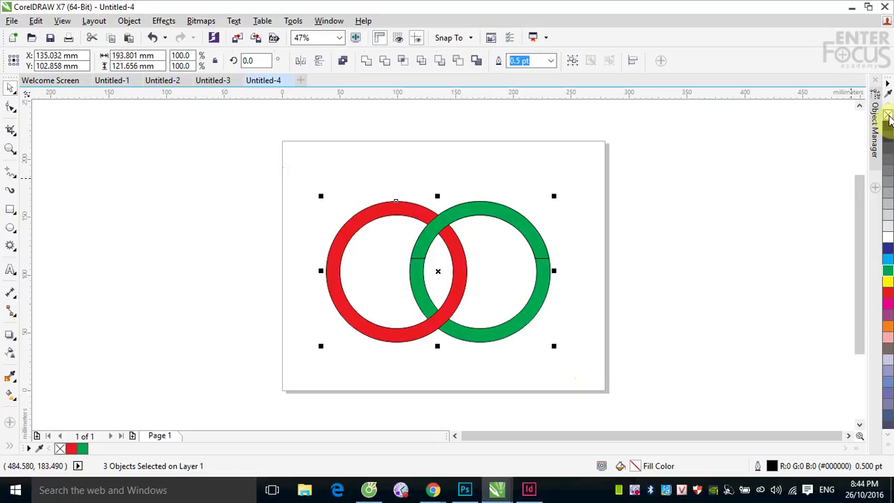
right_click(888, 115)
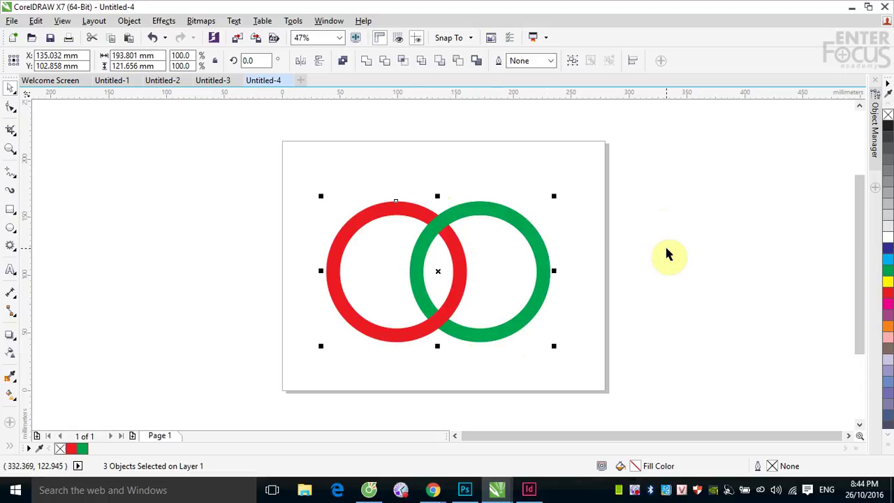
left_click(638, 254)
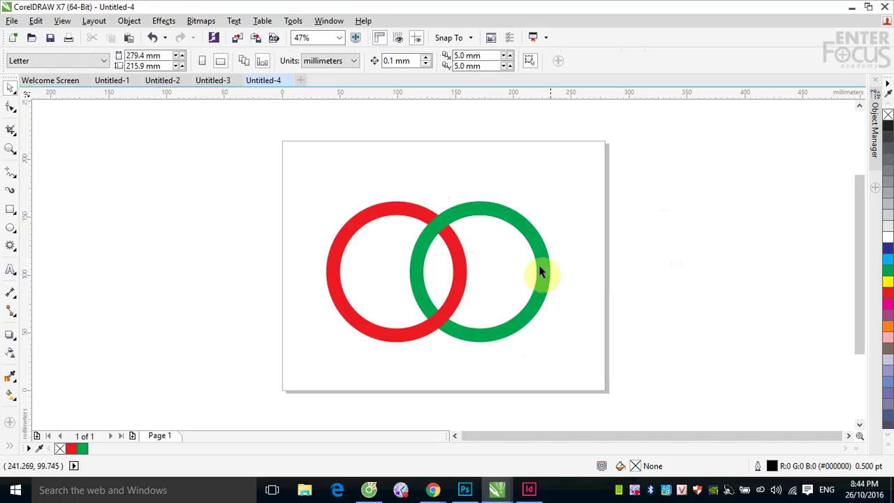
- Cut the upper green ring piece out of the red ring with Back Minus Front
left_click(492, 217)
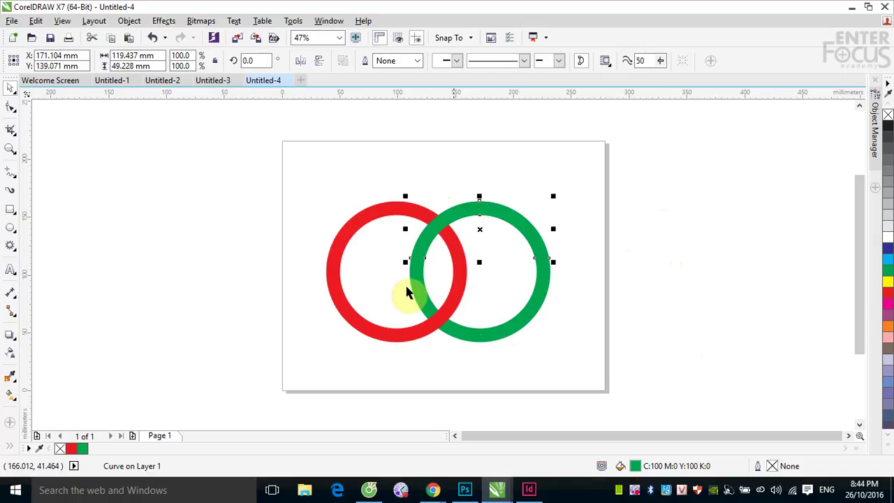
left_click(364, 219, "shift")
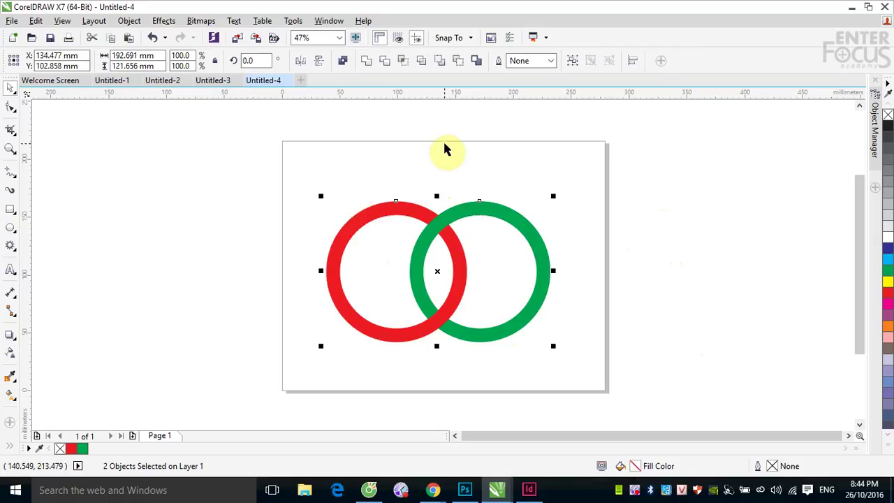
left_click(455, 60)
left_click(643, 160)
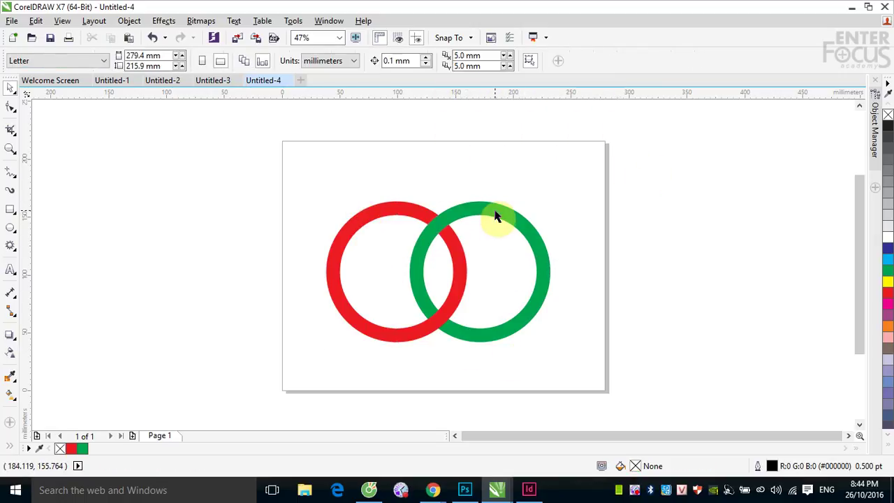
- Move the green ring away from the red ring to check the cut, and undo each move
left_click_drag(495, 214, 613, 228)
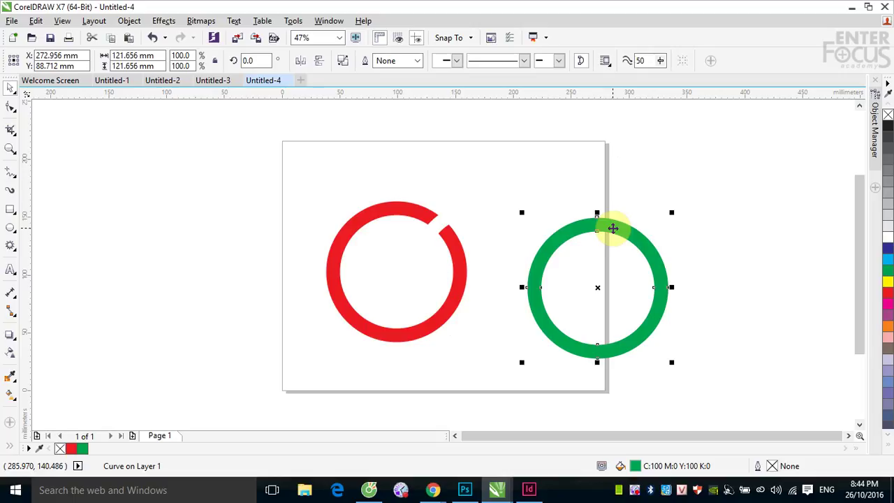
key("ctrl+z")
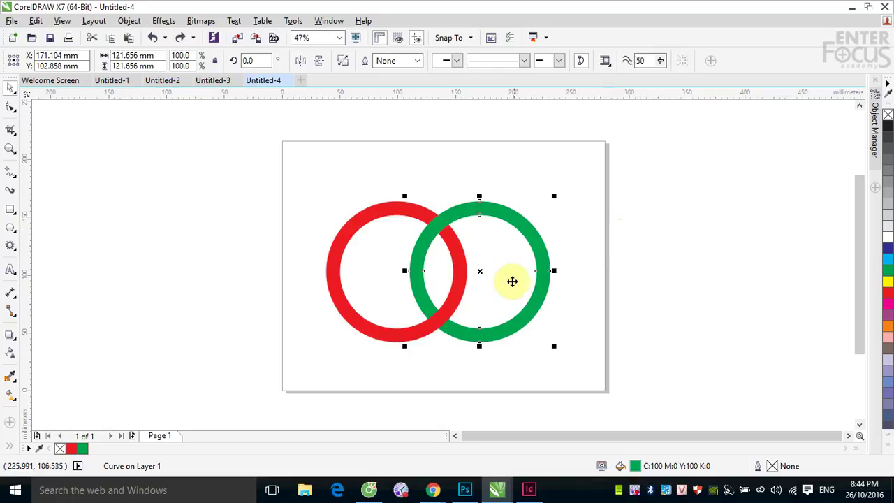
left_click_drag(510, 212, 509, 242)
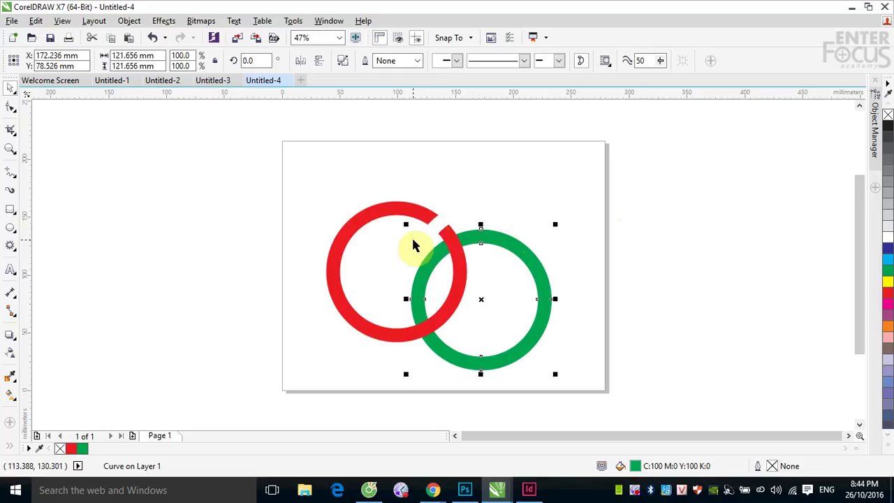
key("ctrl+z")
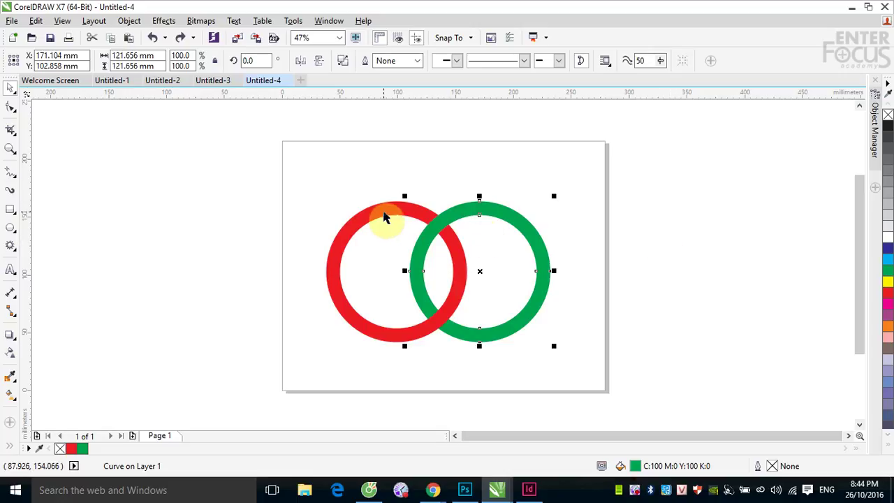
- Replace the cut red ring with a red-filled copy of the green ring placed about 76 mm to its left
left_click_drag(385, 214, 185, 209)
key("Delete")
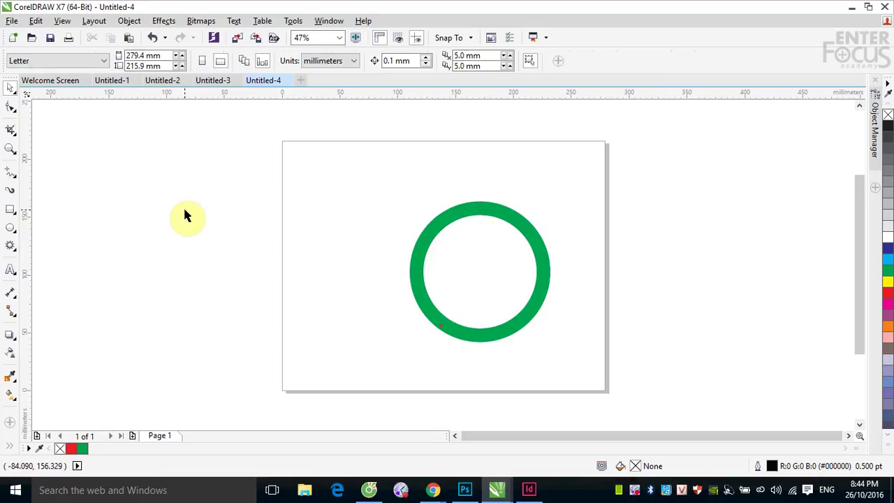
left_click(463, 218)
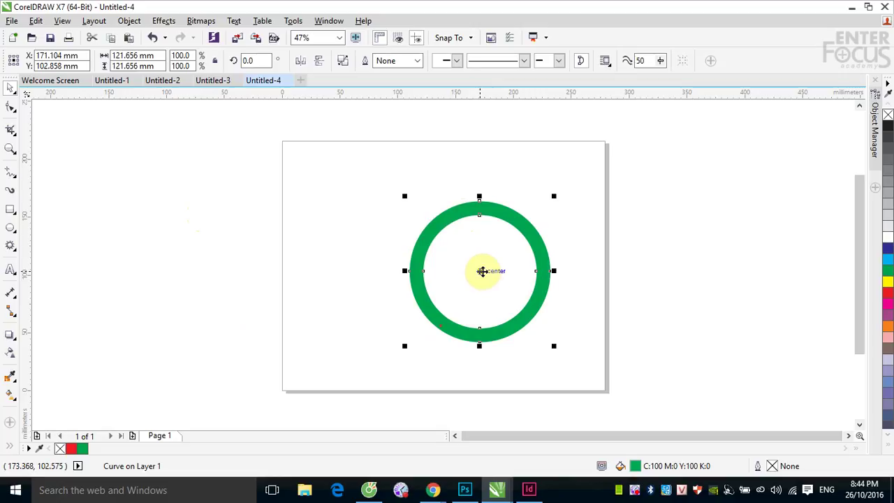
left_click_drag(479, 271, 392, 270)
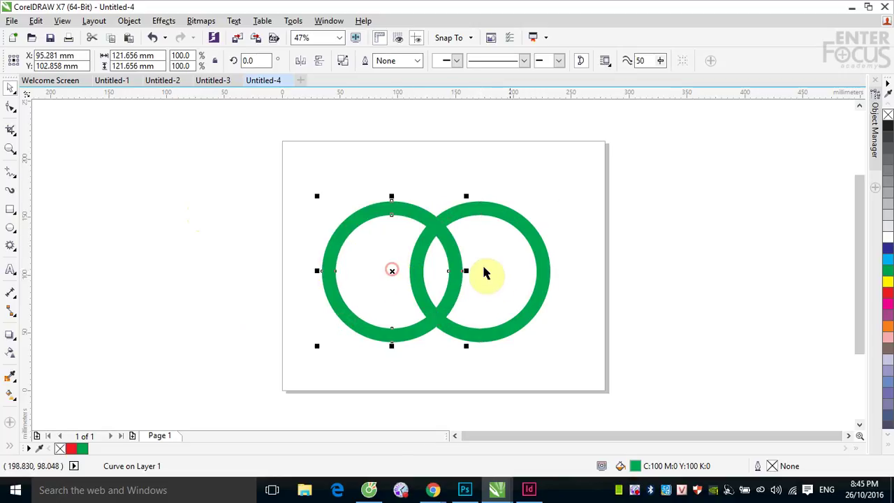
left_click(885, 292)
left_click(690, 220)
- Intersect the red and green rings and fill the resulting overlap shape with yellow
left_click_drag(290, 166, 570, 352)
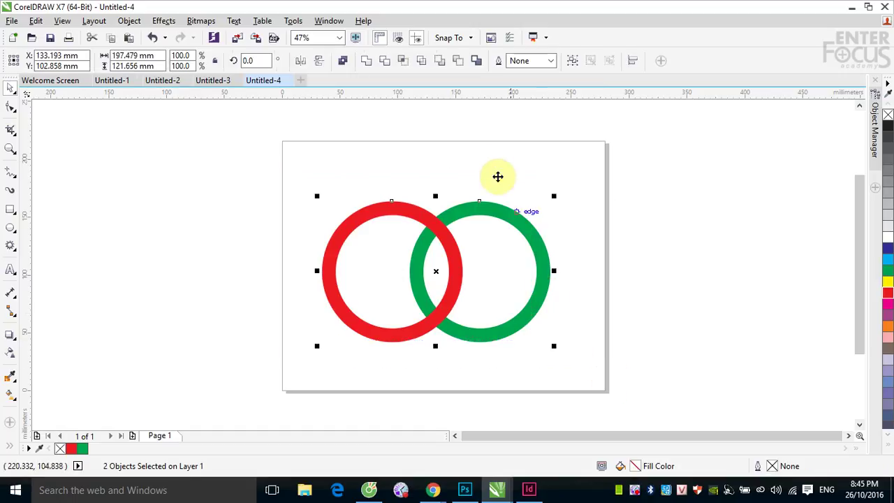
left_click(404, 63)
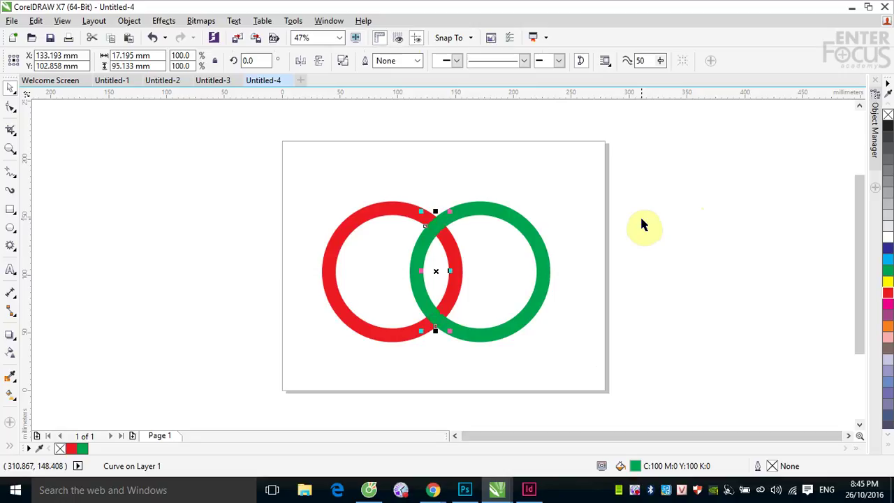
left_click(887, 281)
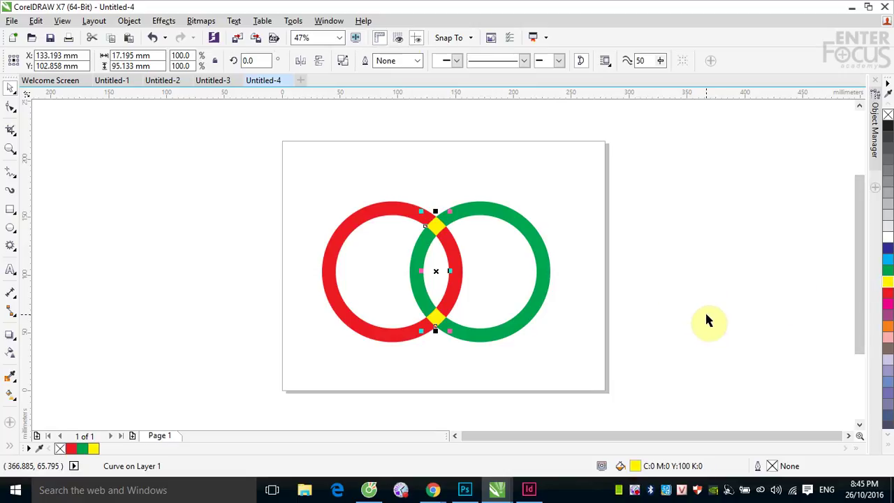
left_click(705, 318)
- Break the yellow overlap shape apart and delete its lower piece
left_click(435, 229)
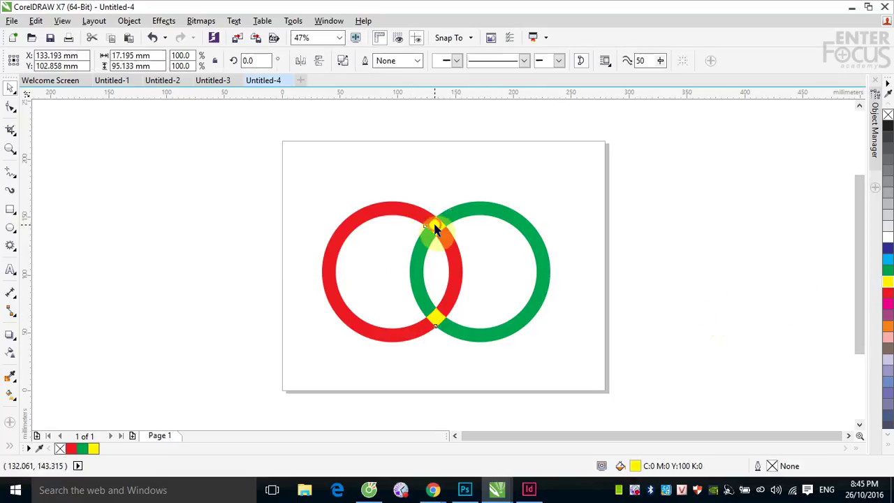
left_click(342, 61)
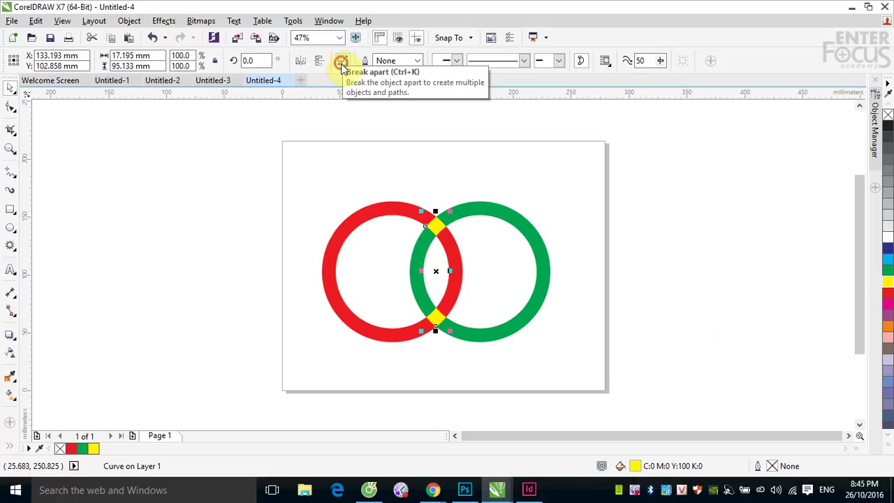
left_click(240, 160)
left_click_drag(439, 322, 168, 342)
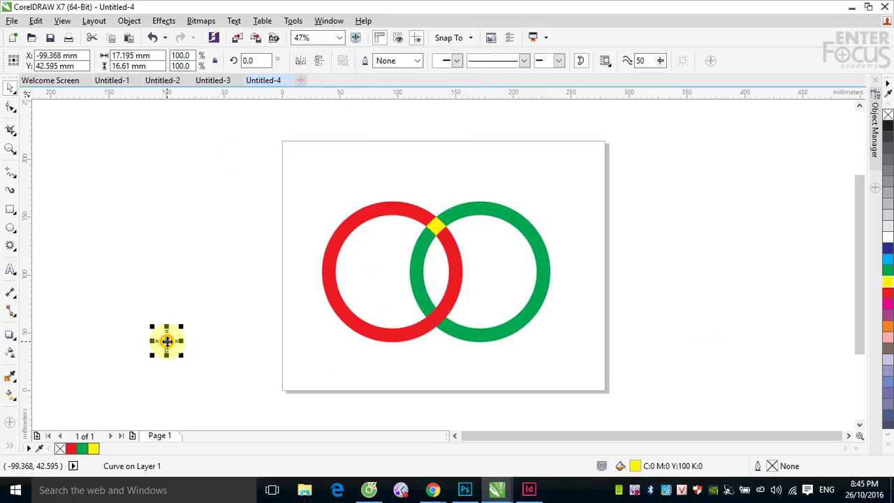
key("Delete")
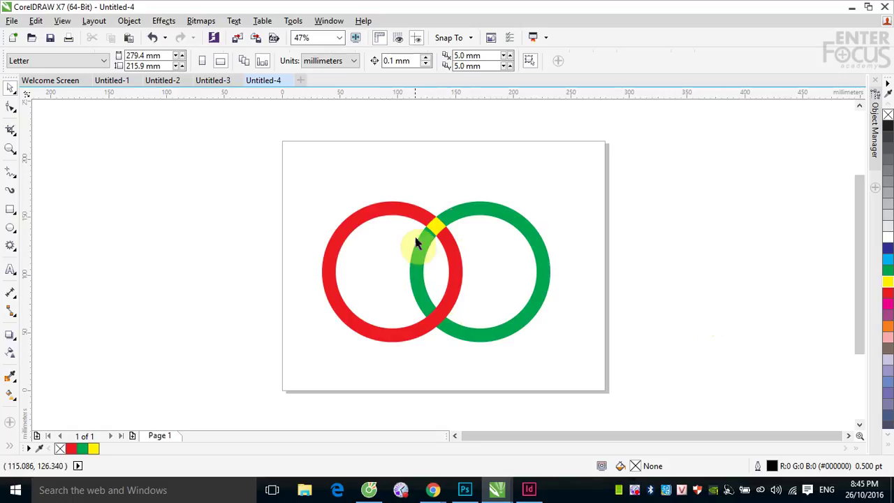
- Fill the remaining upper overlap piece with red
left_click(433, 229)
left_click(888, 292)
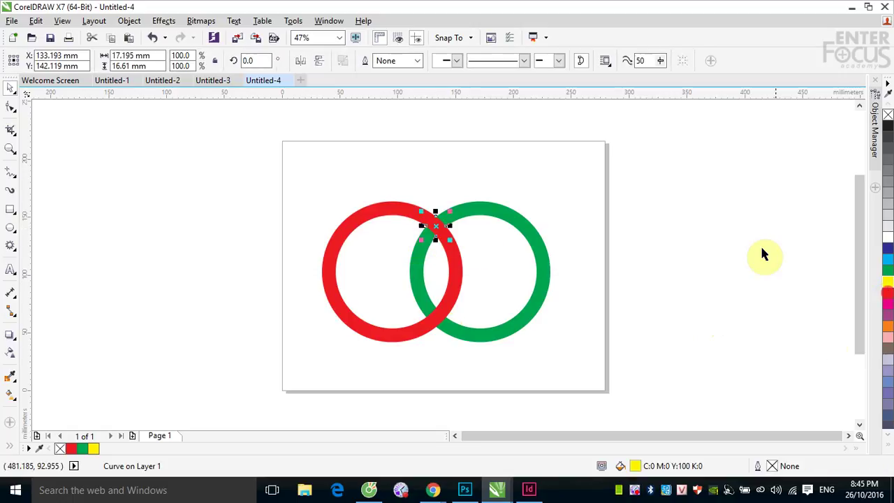
left_click(747, 211)
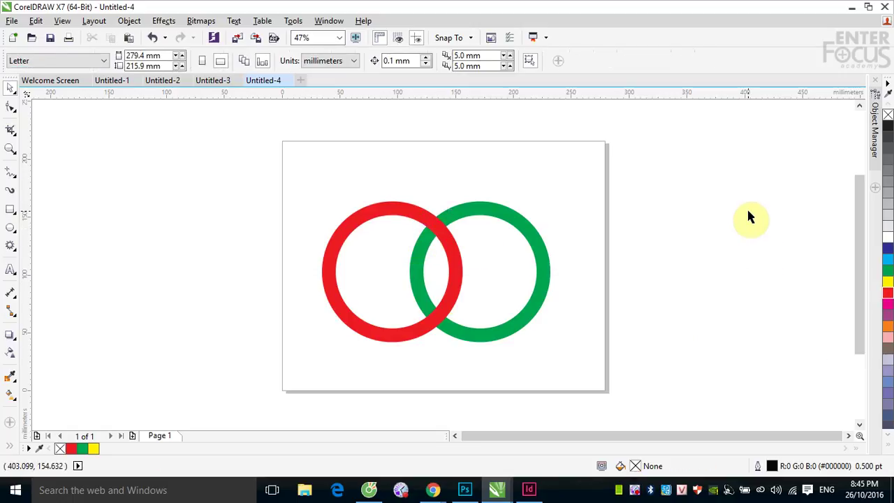
- Fill the upper overlap piece with green so the two rings interlock
left_click(434, 226)
left_click(887, 269)
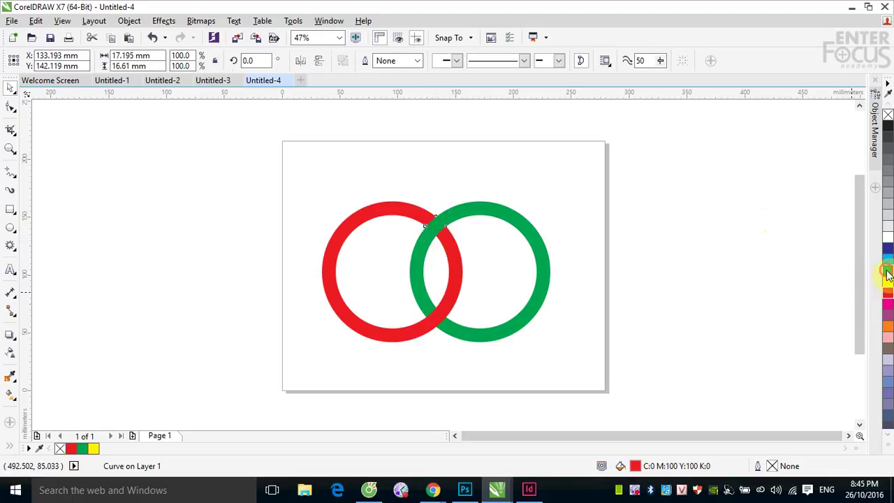
left_click(712, 213)
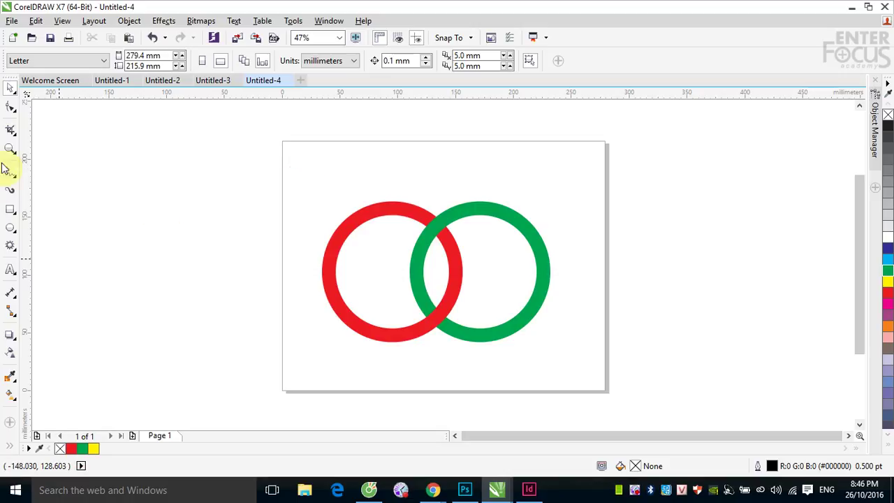
- Create a new document and draw a circle about 161 mm in diameter near the middle of the page
left_click(13, 37)
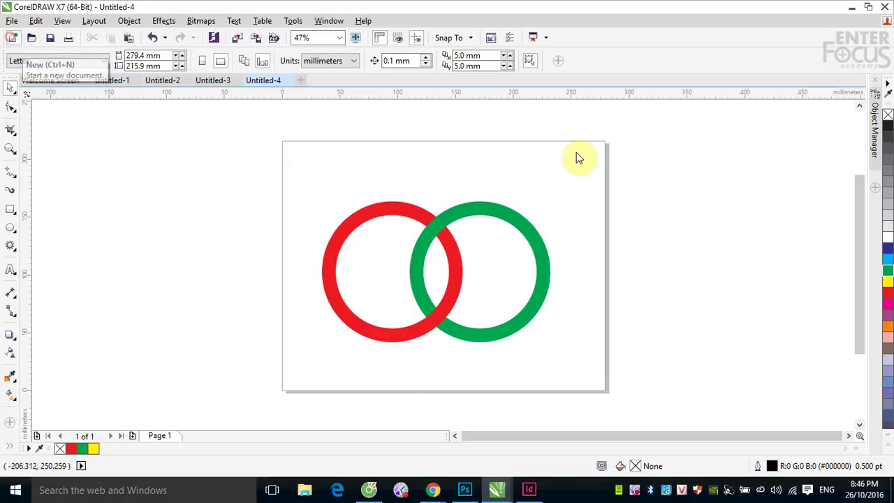
left_click(436, 397)
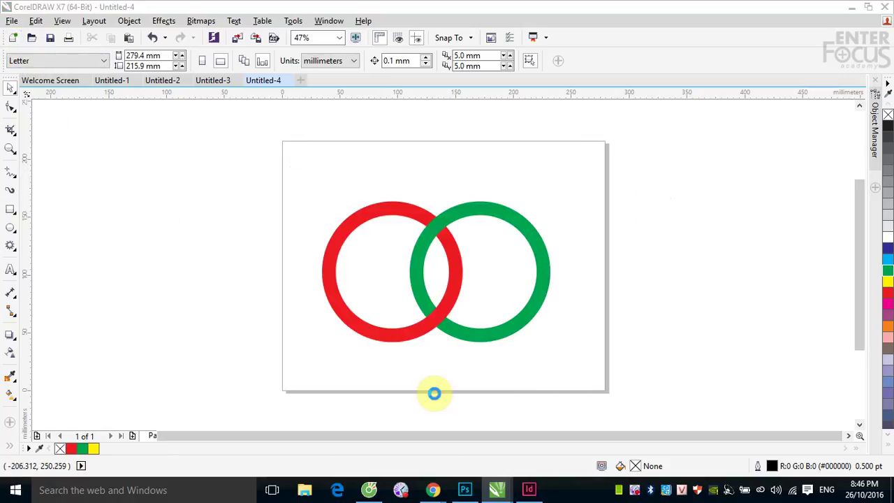
left_click(11, 228)
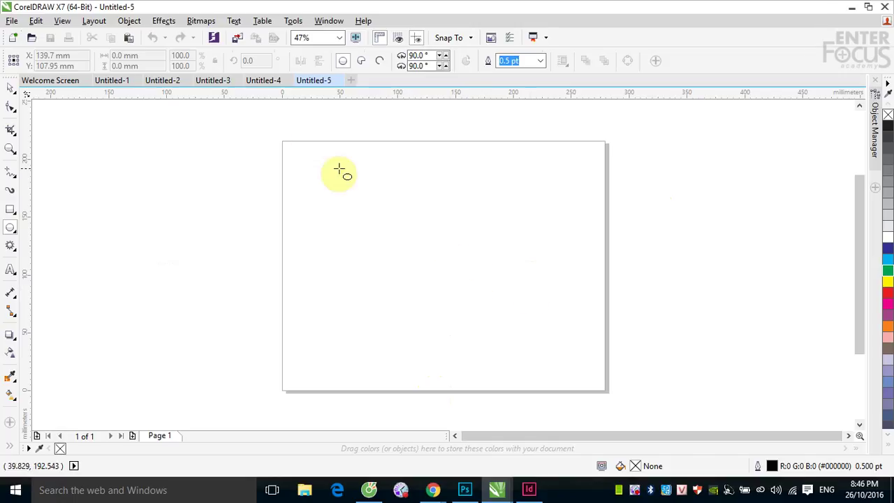
left_click_drag(360, 172, 535, 359)
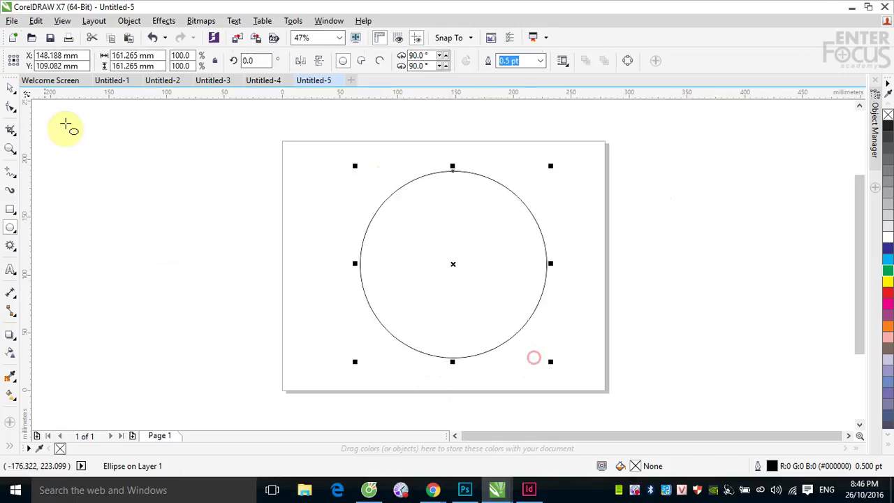
- Center the circle on the page and make a concentric copy of it at 50% scale
left_click(11, 87)
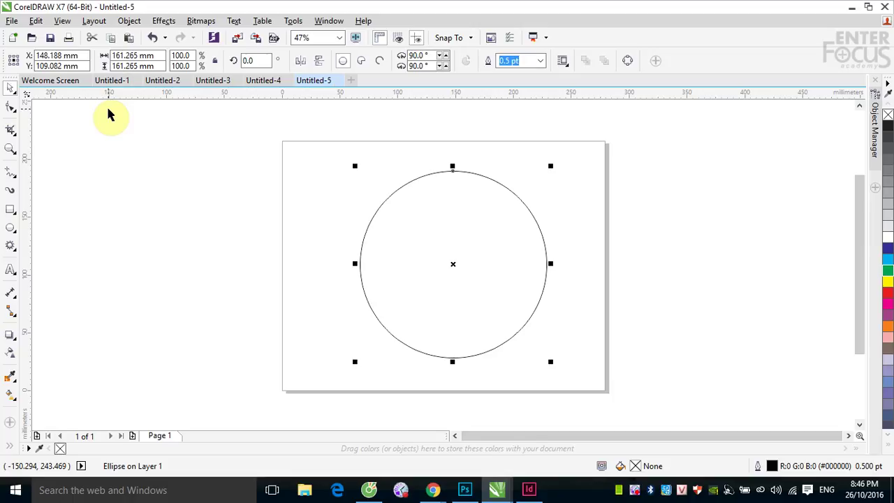
key("p")
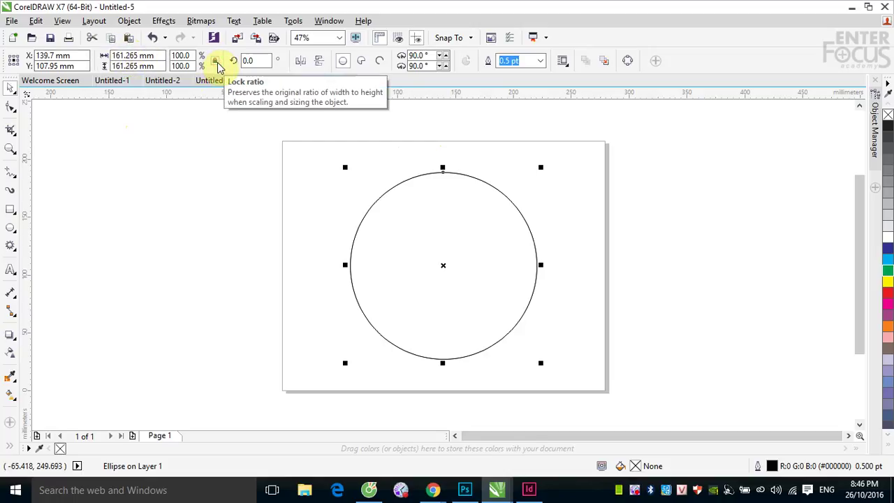
double_click(183, 65)
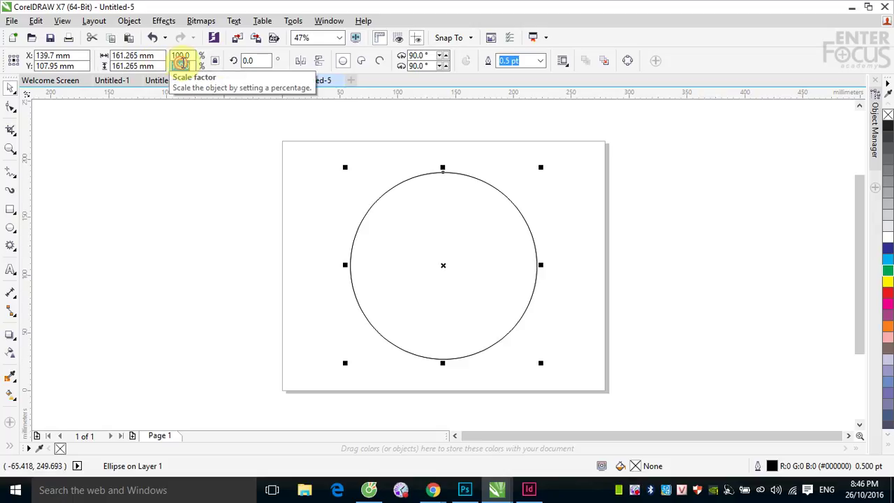
type("50")
key("Return")
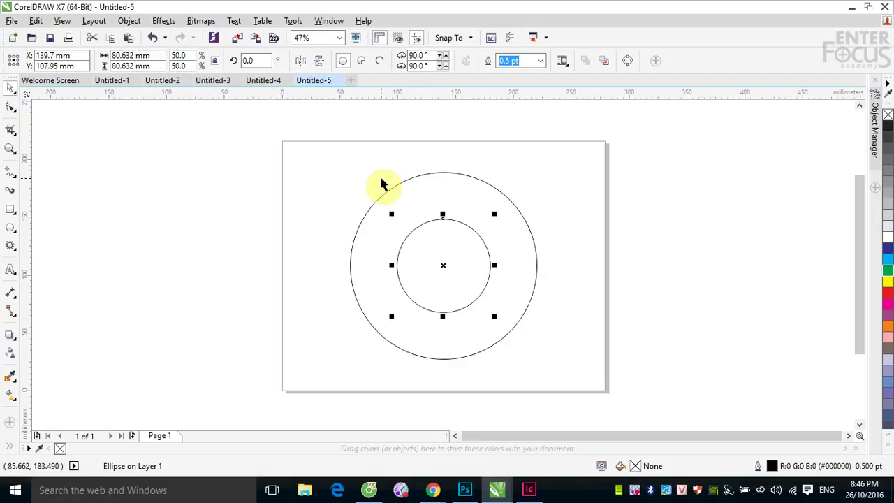
- Align the half-size circle with the top of the large circle
left_click(456, 172, "shift")
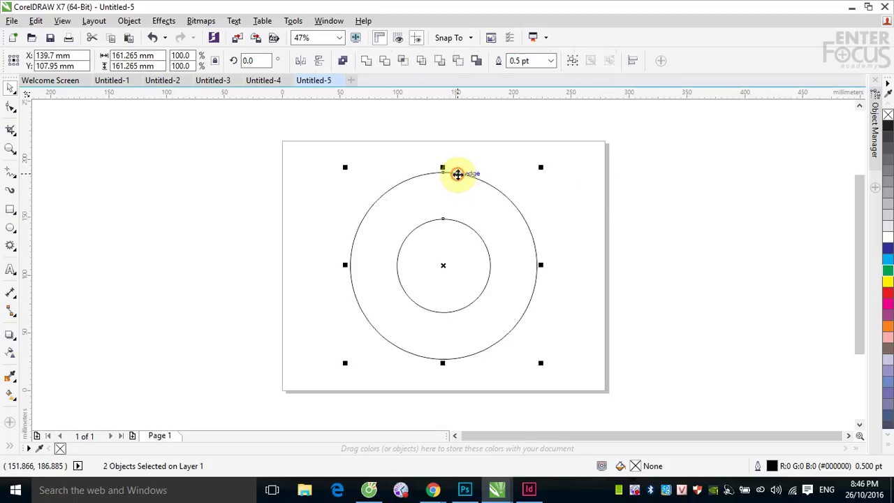
key("t")
left_click(750, 248)
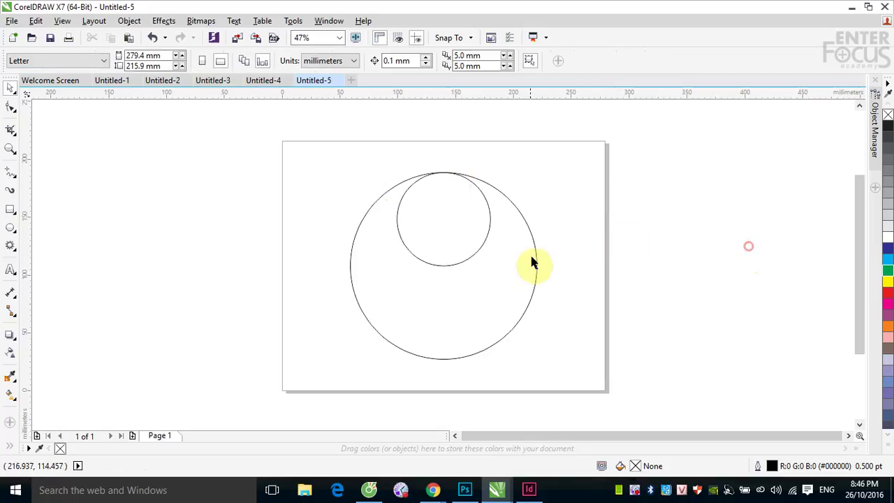
- Make a copy of the half-size circle aligned with the bottom of the large circle
left_click(486, 242)
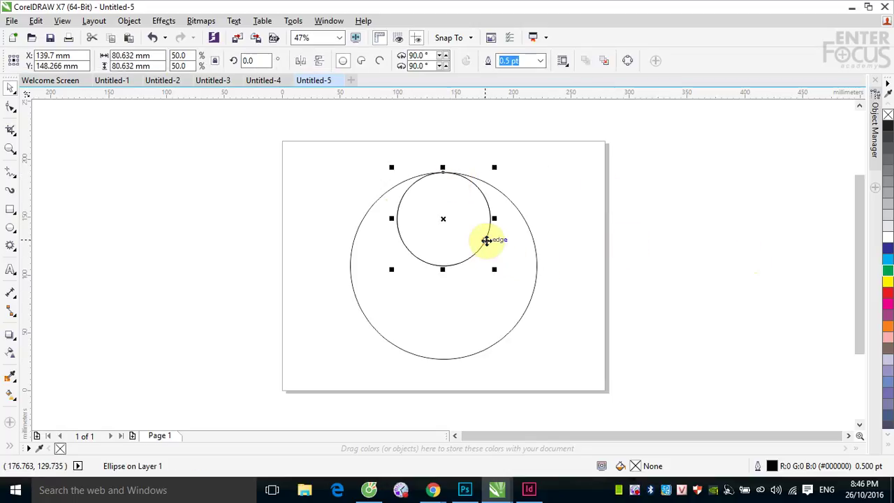
left_click(536, 259, "shift")
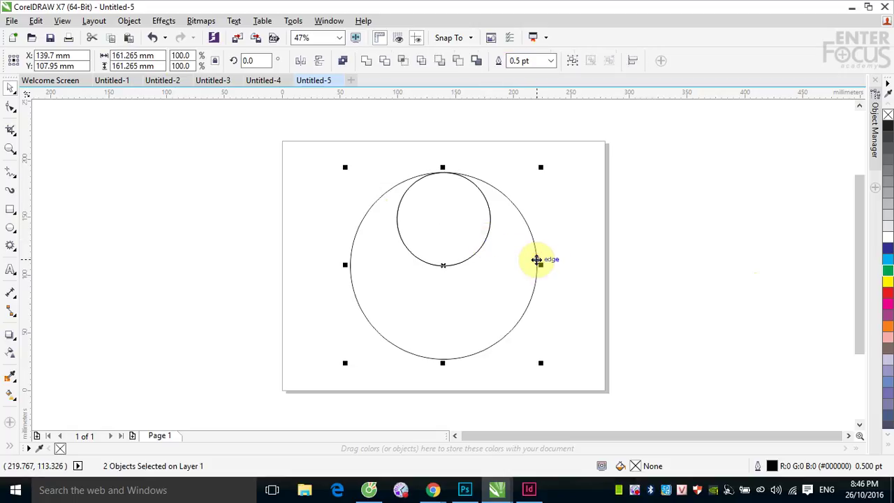
key("b")
left_click(714, 272)
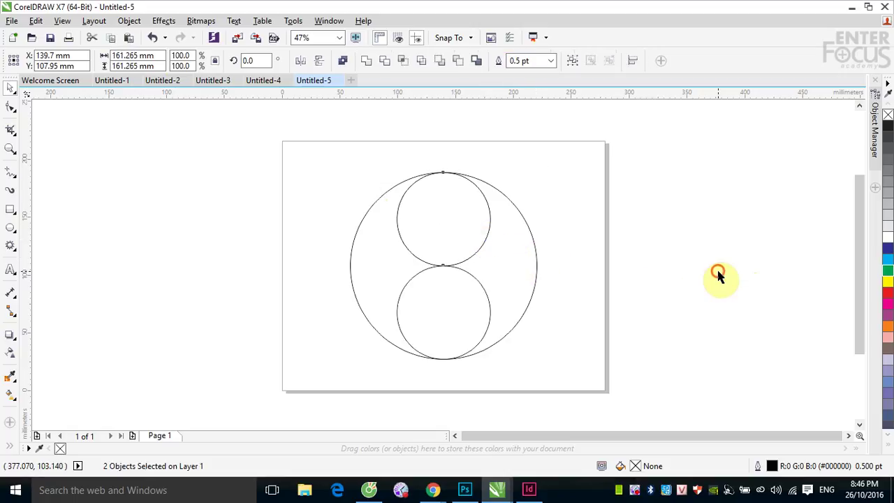
- Make a concentric copy of the upper half-size circle at a 25% scale factor
left_click(482, 246)
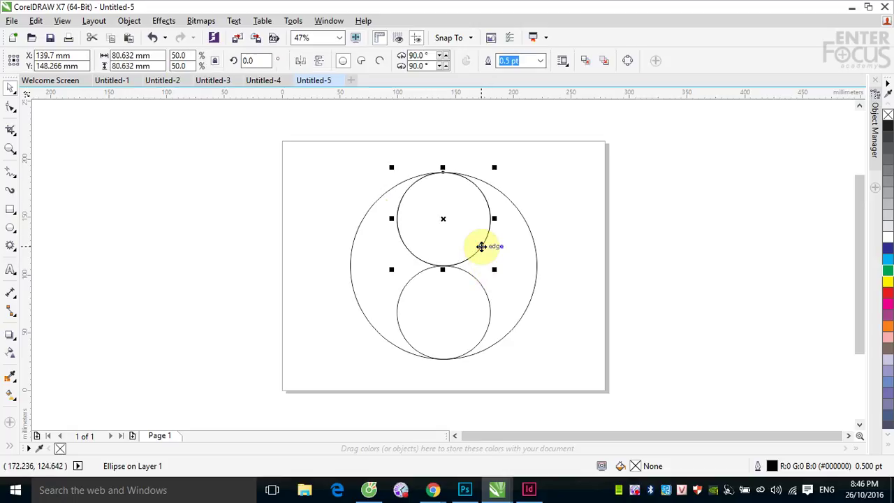
left_click(174, 56)
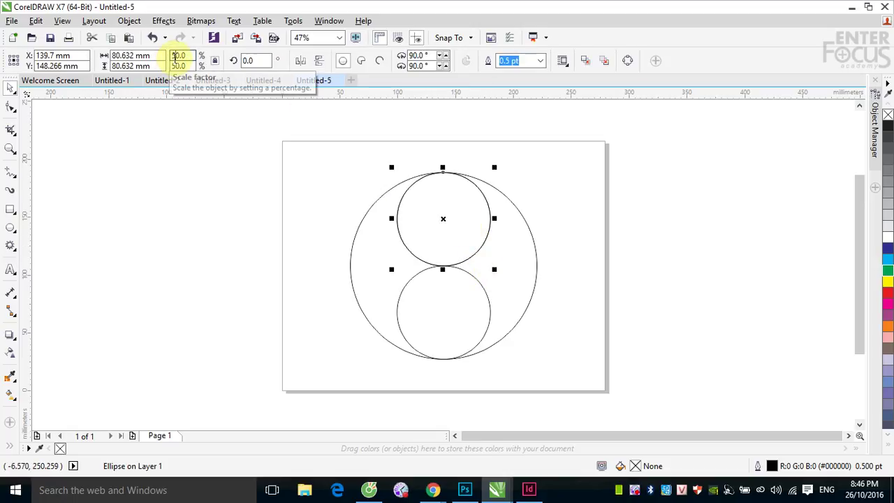
double_click(175, 56)
type("25")
key("Return")
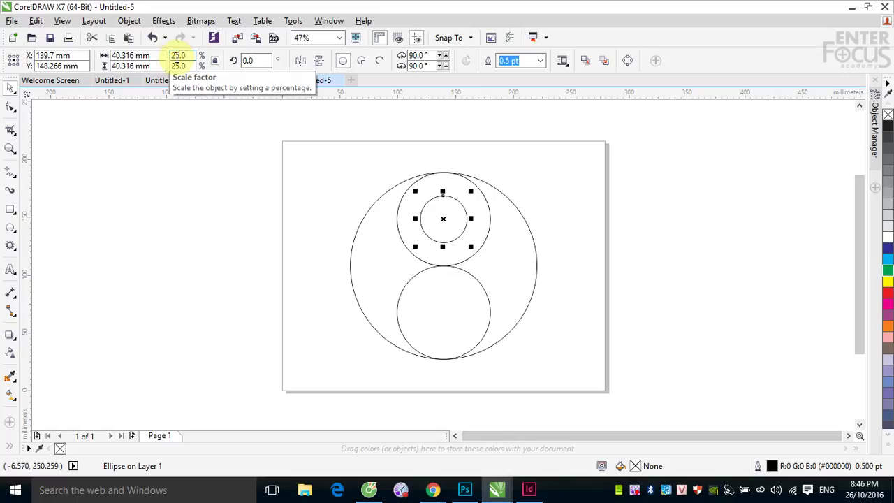
left_click(638, 211)
- Make a concentric copy of the lower half-size circle at a 25% scale factor
left_click(486, 294)
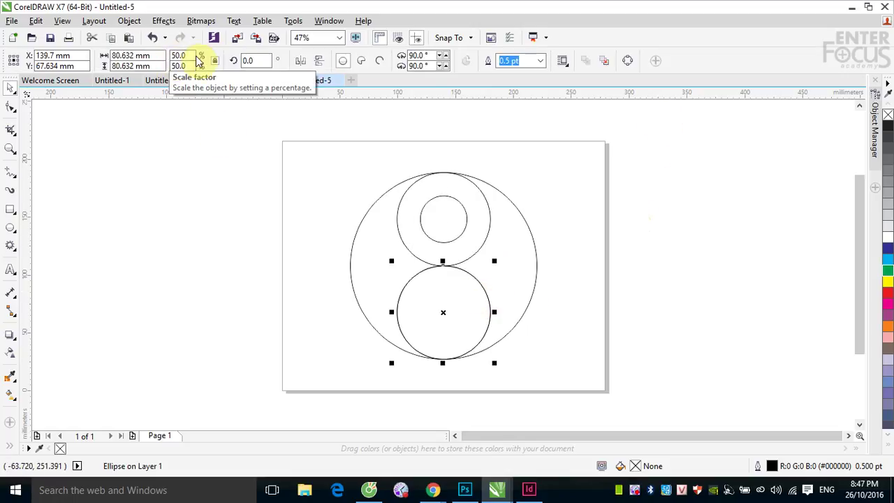
double_click(179, 66)
type("2")
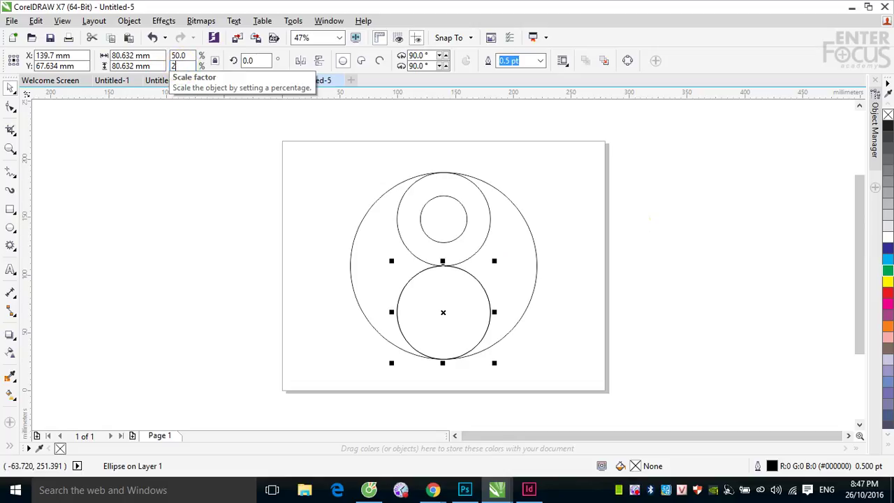
type("5")
key("Return")
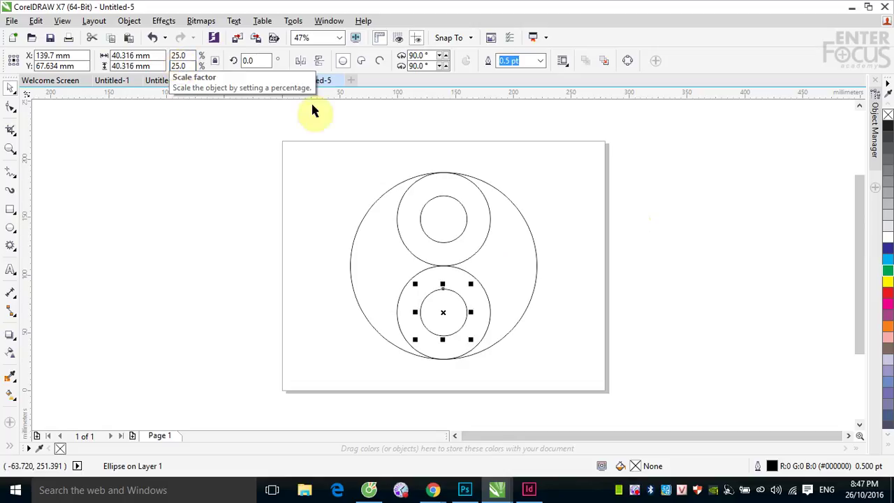
left_click(671, 274)
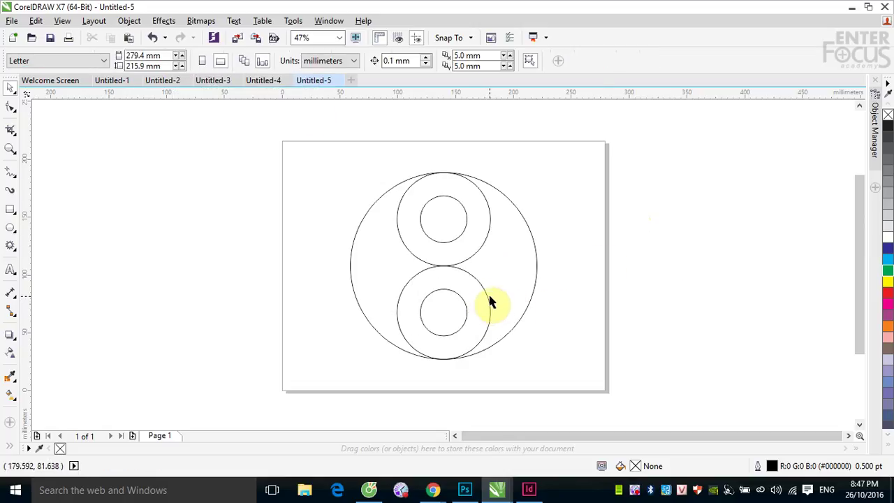
left_click_drag(487, 295, 503, 319)
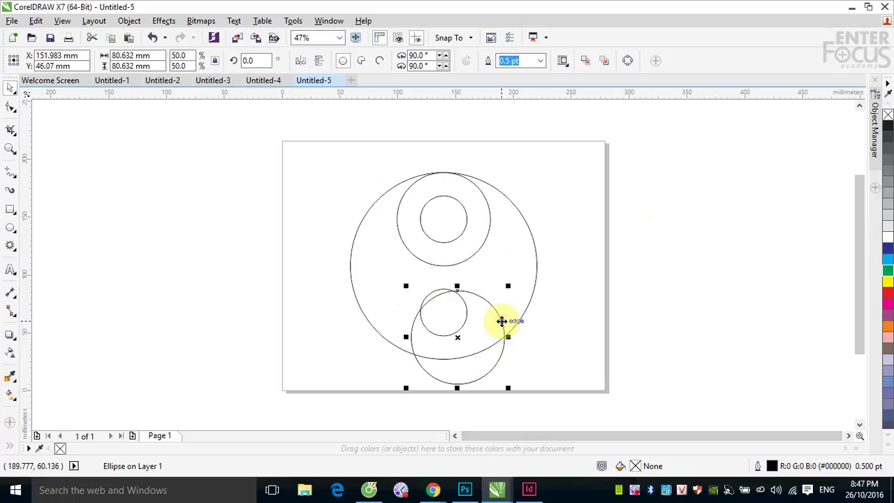
key("ctrl+z")
left_click(704, 296)
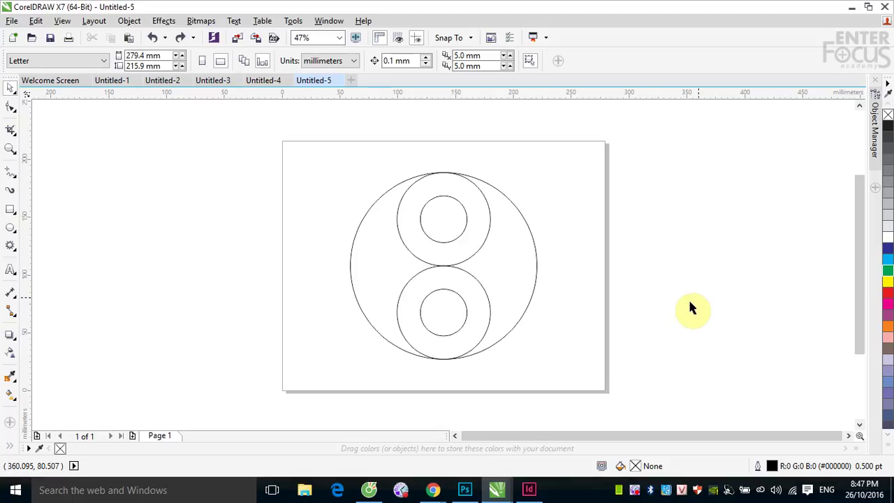
- Draw a rectangle about 102 by 196 mm over the left part of the circles, extending above and below the large one
left_click(11, 210)
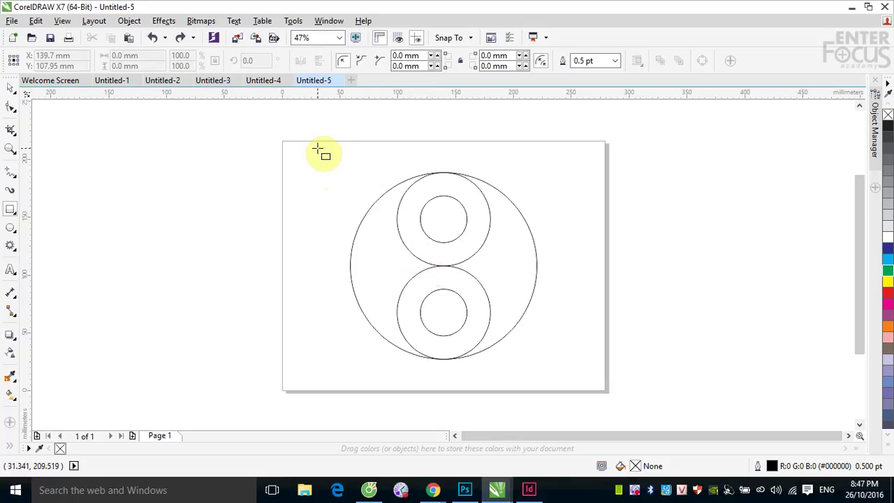
mouse_move(312, 149)
left_mouse_down()
mouse_move(419, 321)
mouse_move(430, 374)
left_mouse_up()
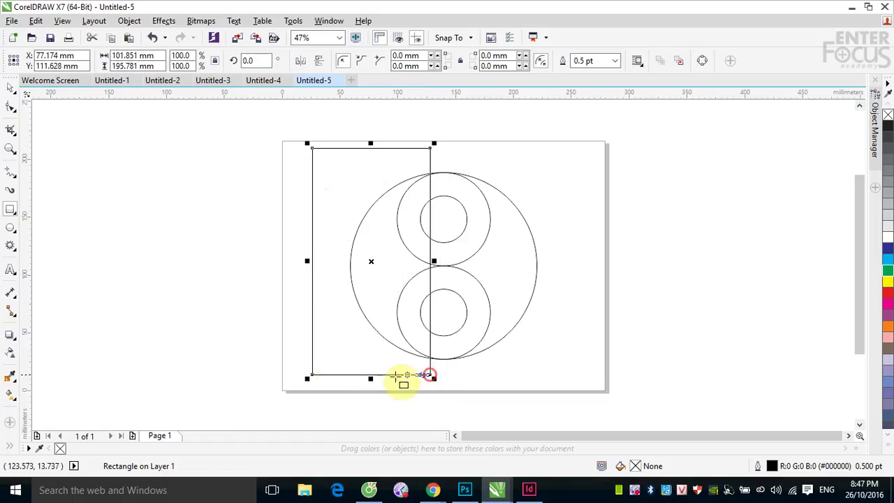
left_click(10, 87)
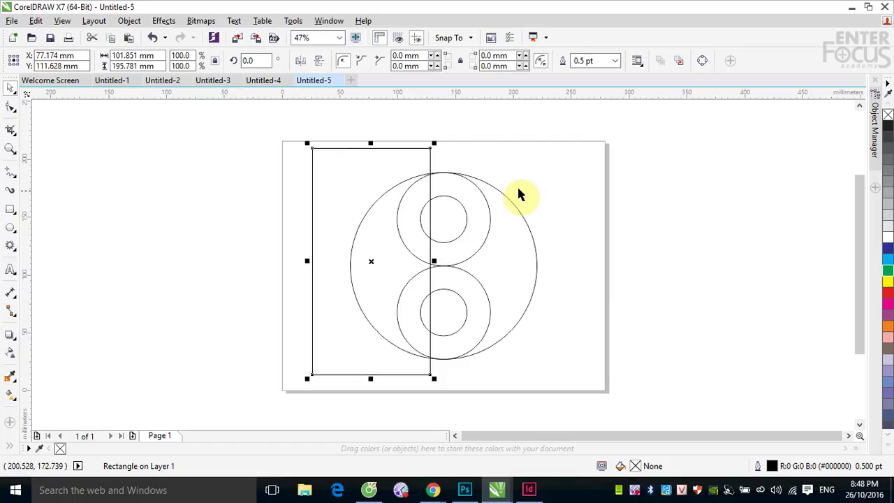
left_click(561, 168)
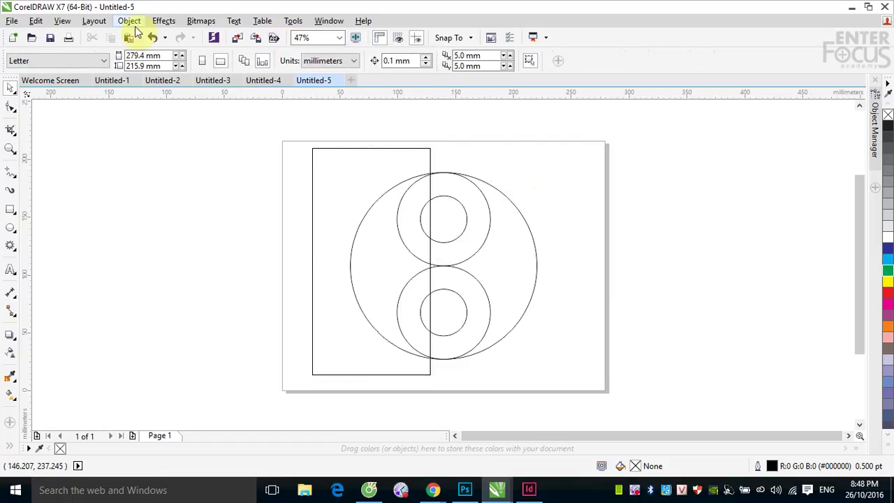
left_click(65, 25)
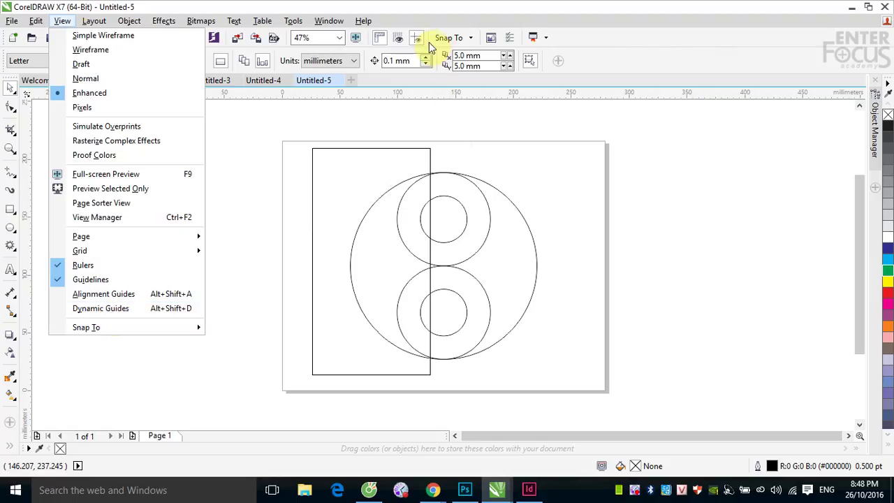
left_click(469, 39)
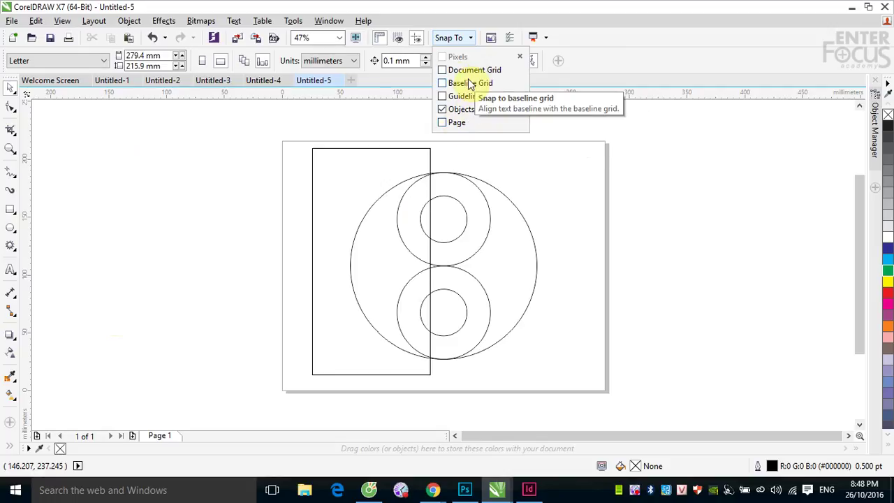
left_click(666, 201)
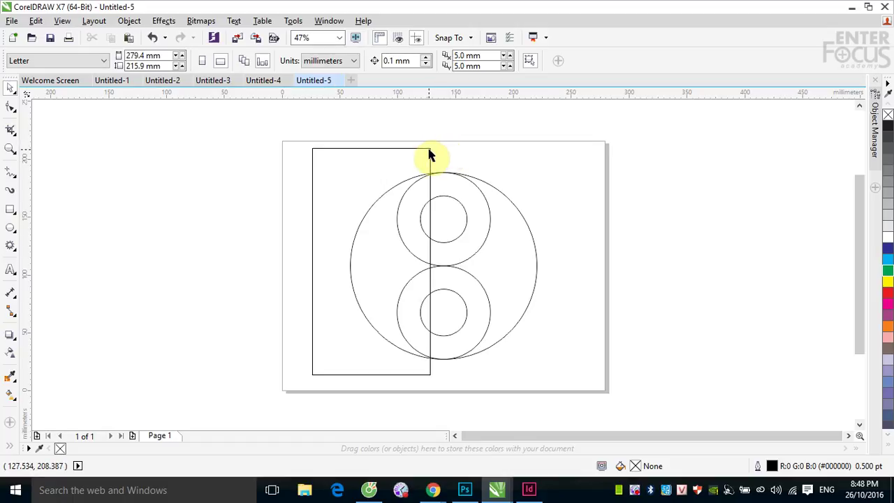
- Mirror a copy of the rectangle against its right edge and group the two rectangles
left_click(429, 155)
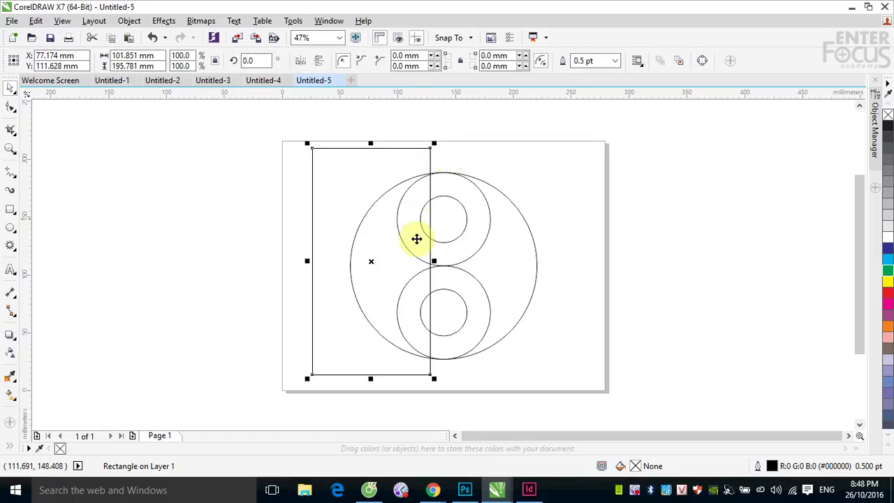
left_click_drag(308, 261, 564, 271)
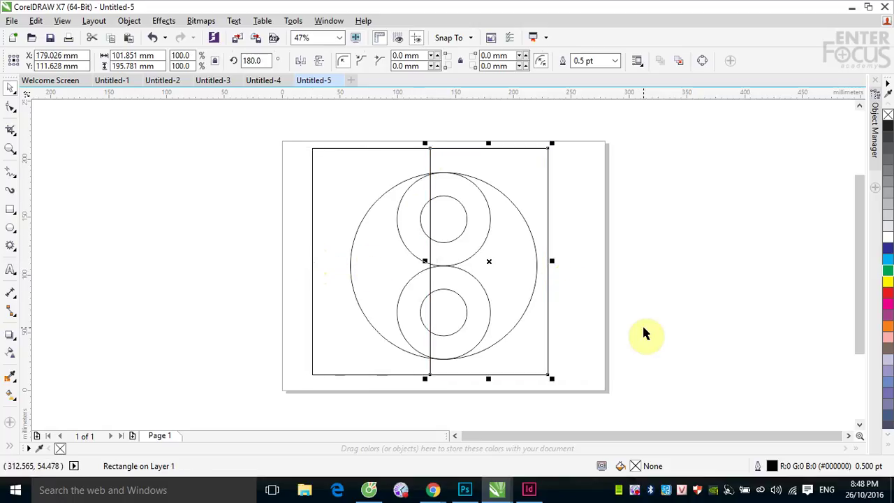
left_click(341, 149, "shift")
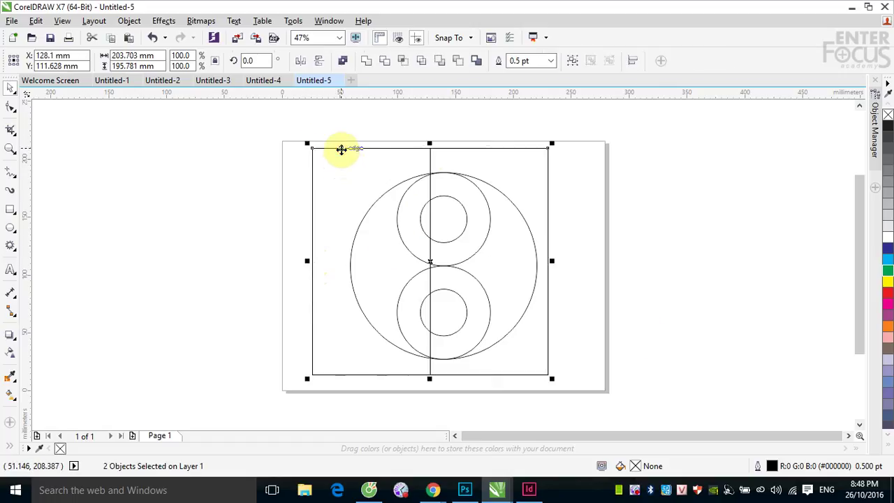
key("ctrl+g")
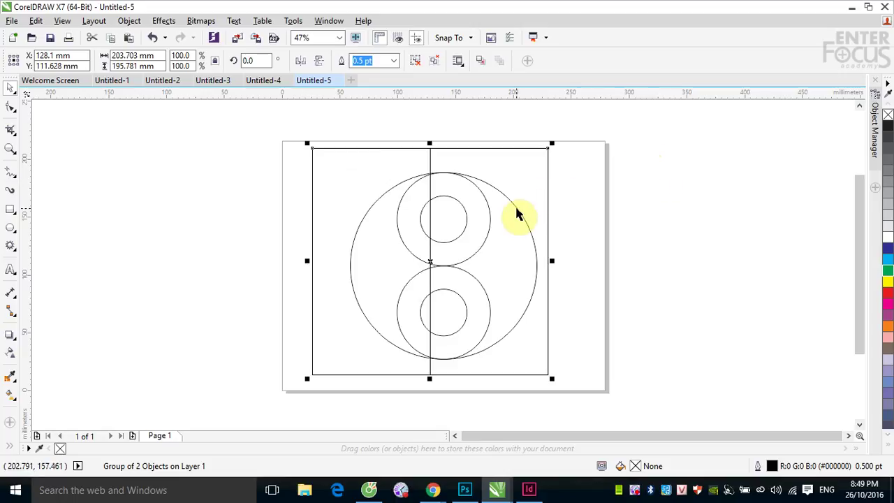
- Center the rectangle group horizontally and vertically on the large outer circle
key("ctrl+u")
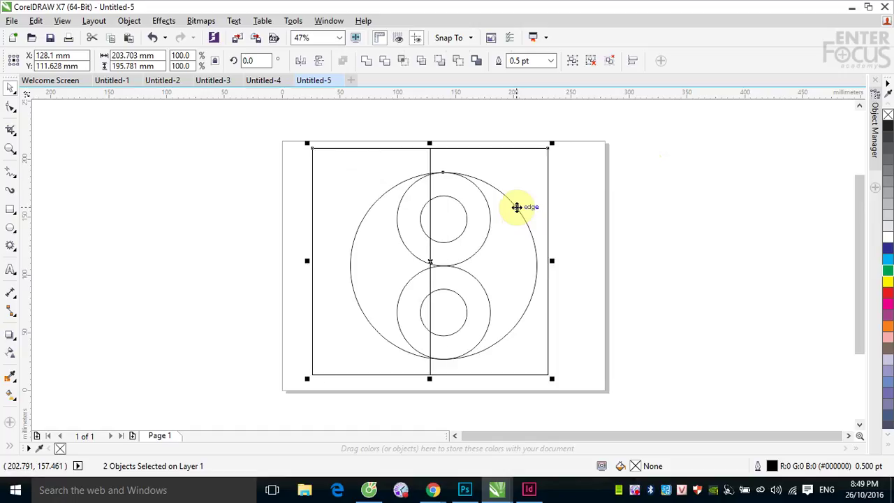
key("c")
key("e")
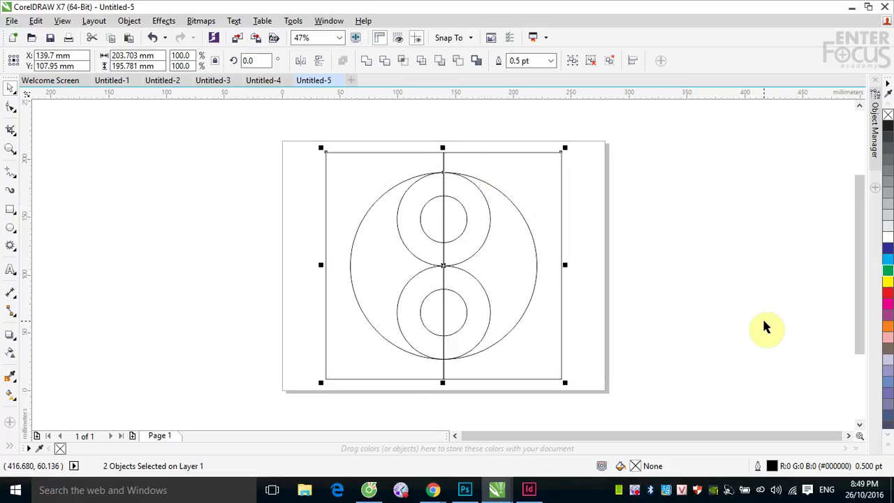
- Ungroup the two rectangles and delete the one covering the right half of the circles
left_click(764, 259)
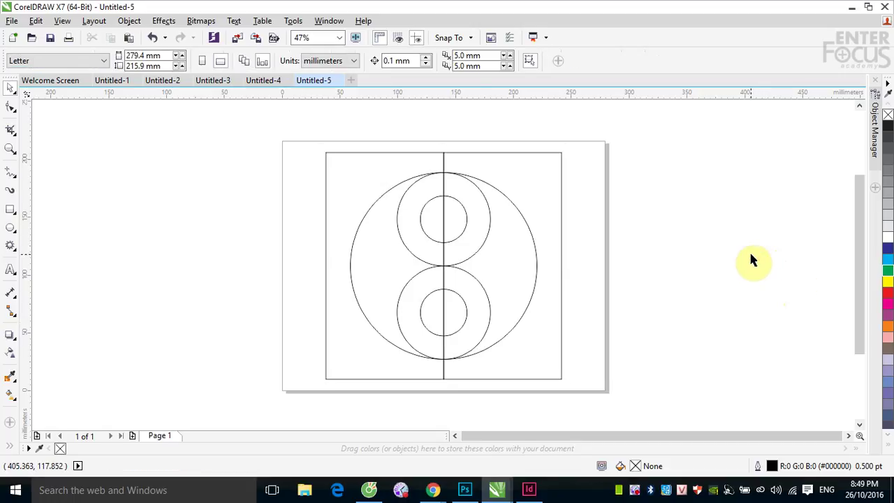
left_click(561, 188)
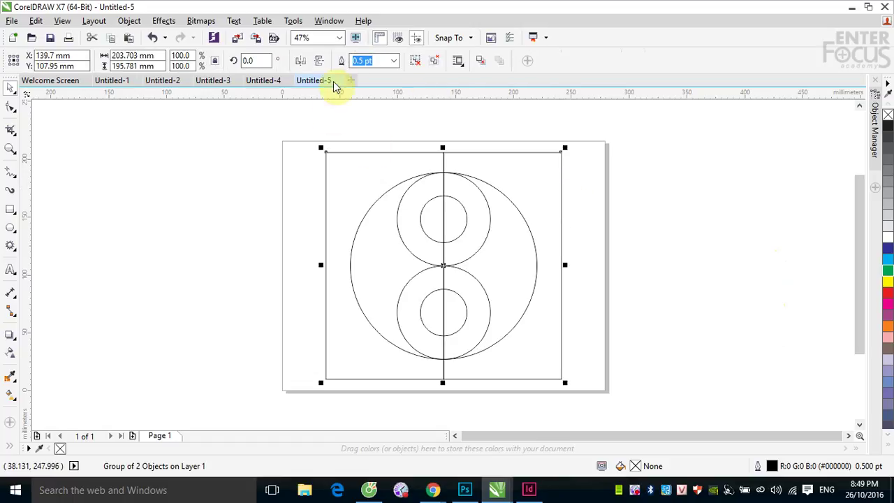
left_click(416, 62)
left_click(659, 189)
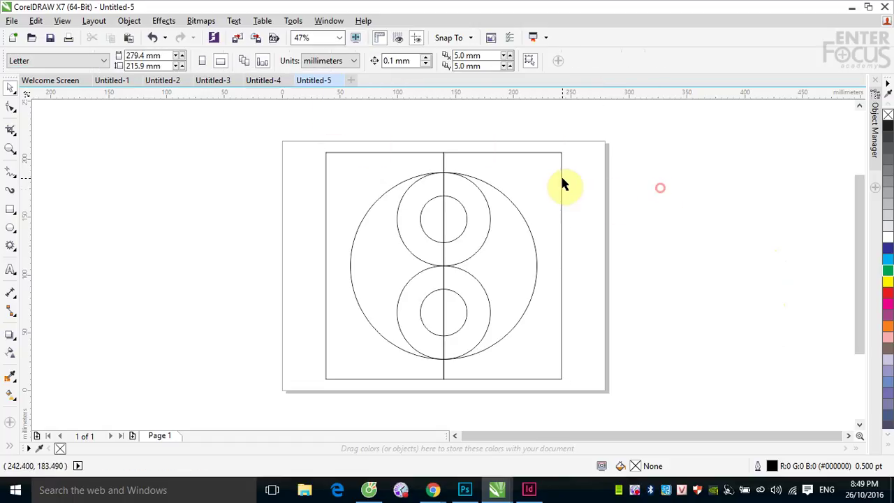
left_click(563, 181)
key("Delete")
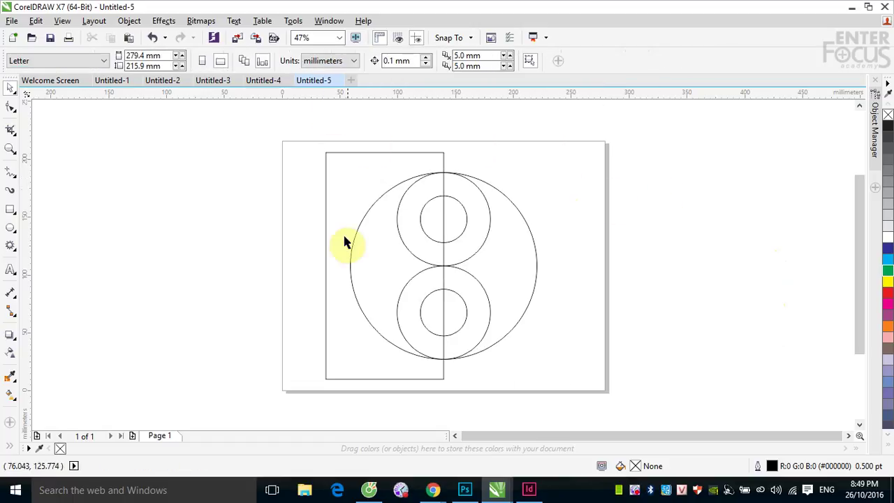
- Try to subtract the large circle from the remaining rectangle, and undo the result
left_click(352, 153)
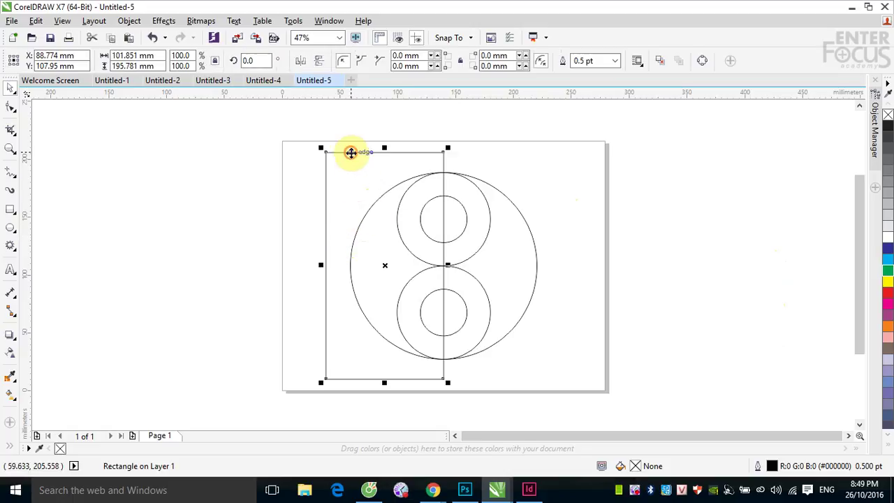
left_click(512, 203, "shift")
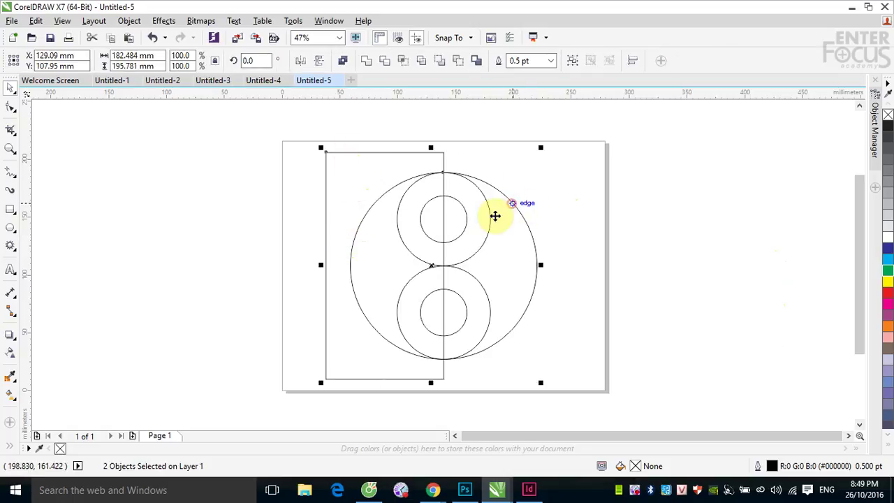
left_click(457, 61)
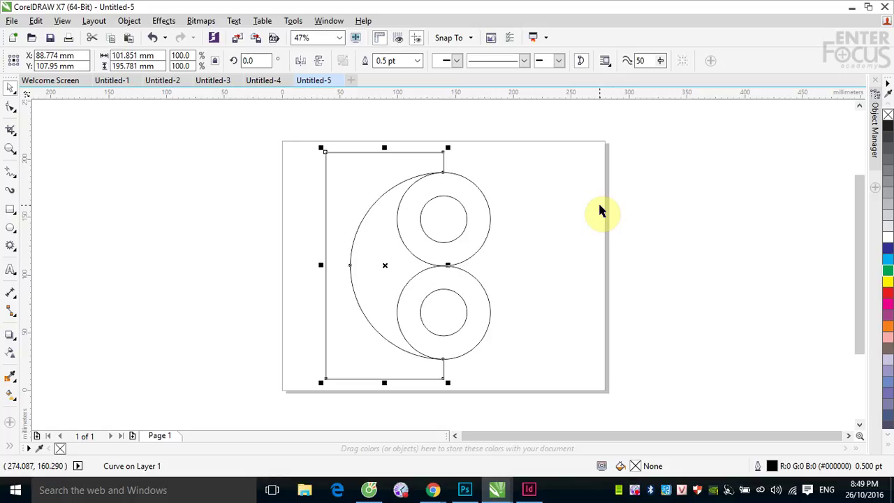
key("ctrl+z")
left_click(739, 214)
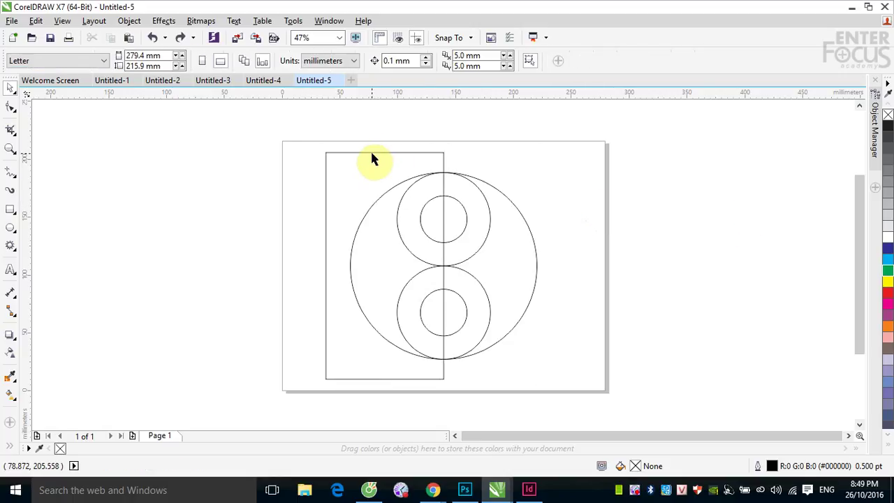
- Subtract the remaining rectangle from the large circle so that only its right half is kept
left_click(370, 153)
left_click(499, 194, "shift")
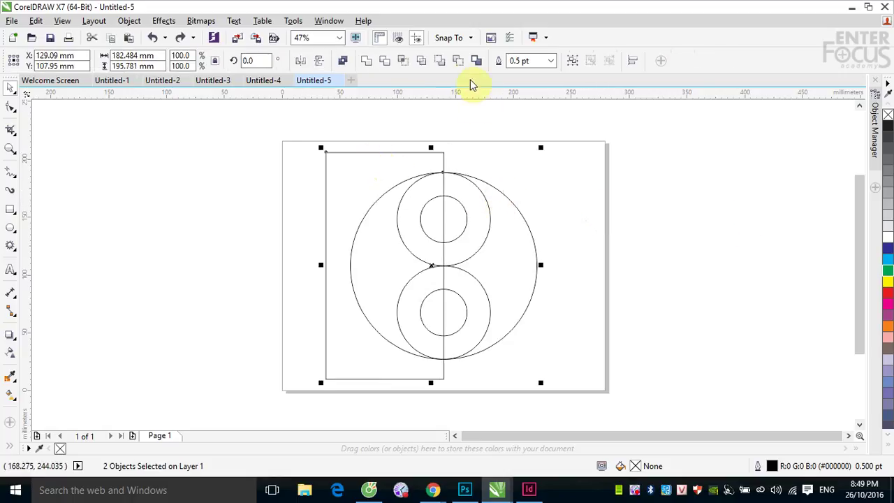
left_click(440, 61)
left_click(625, 198)
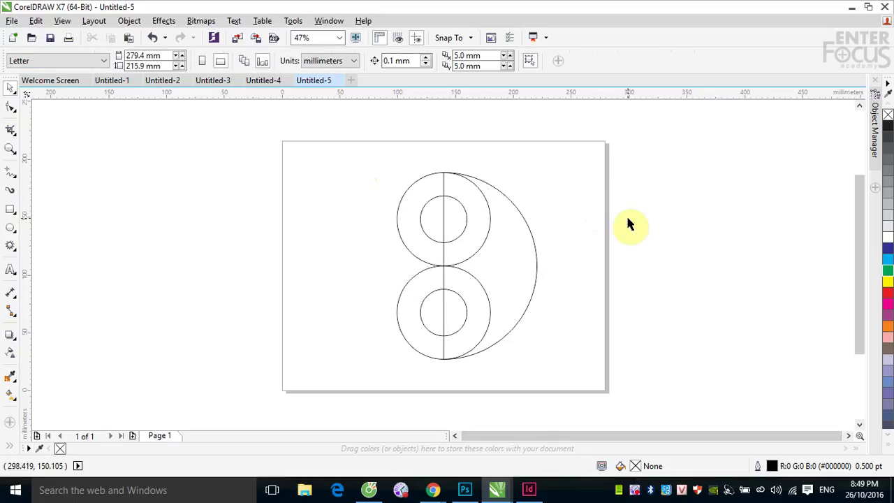
- Create a 180-degree flipped copy of the right half-circle as the left half of the large circle
left_click(537, 271)
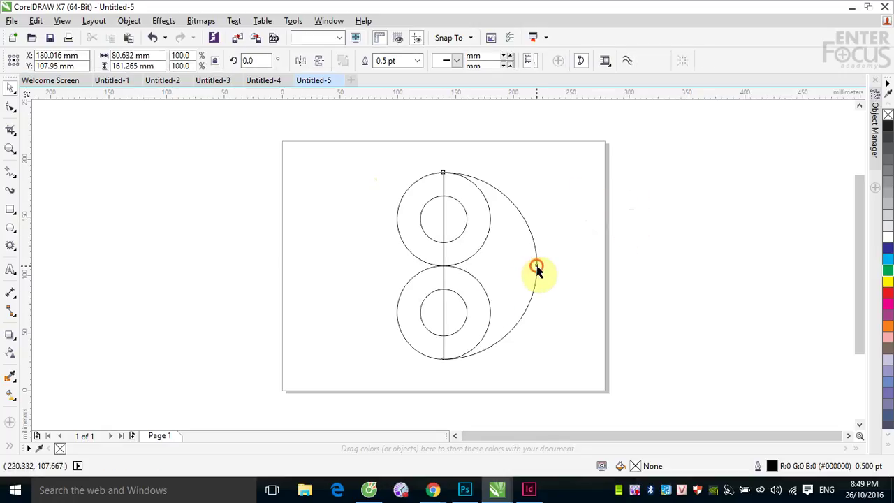
left_click_drag(537, 265, 405, 260)
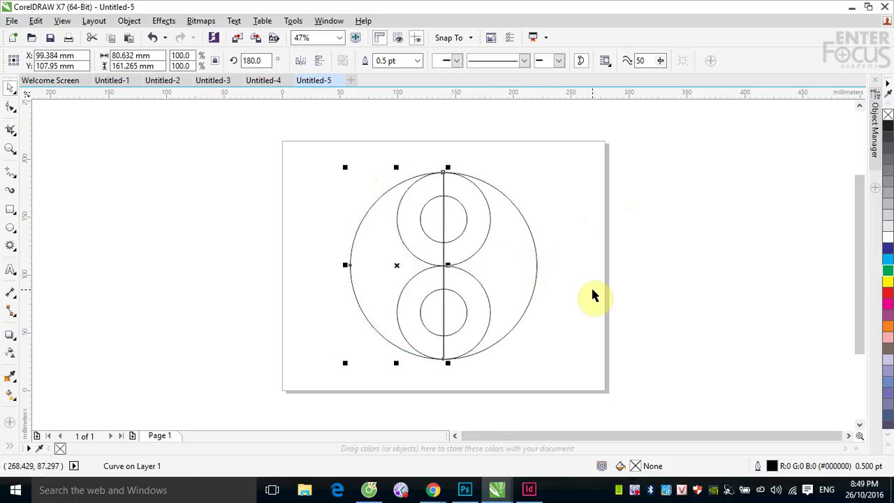
left_click(608, 230)
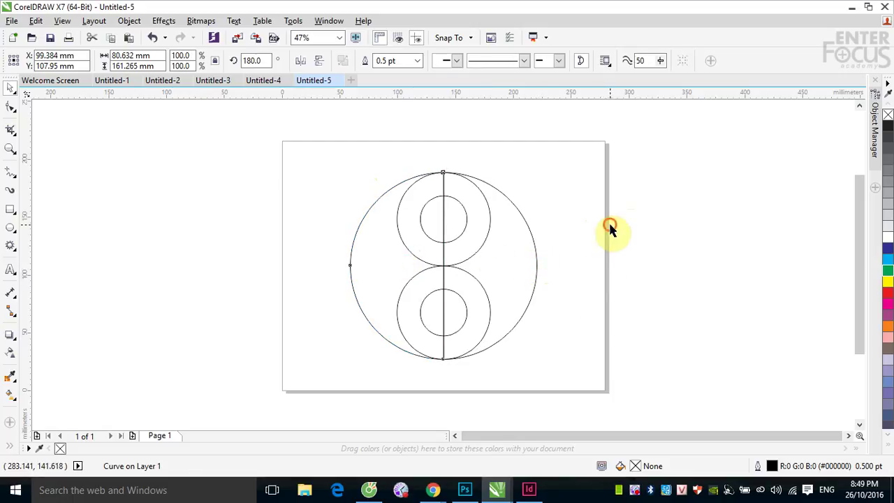
- Fill the right half of the large circle with yellow
left_click(488, 209)
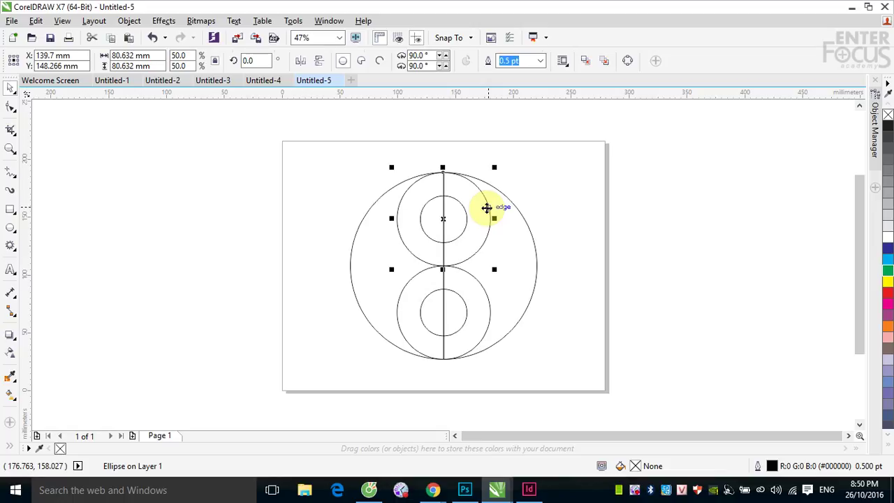
left_click(588, 213)
left_click(532, 236)
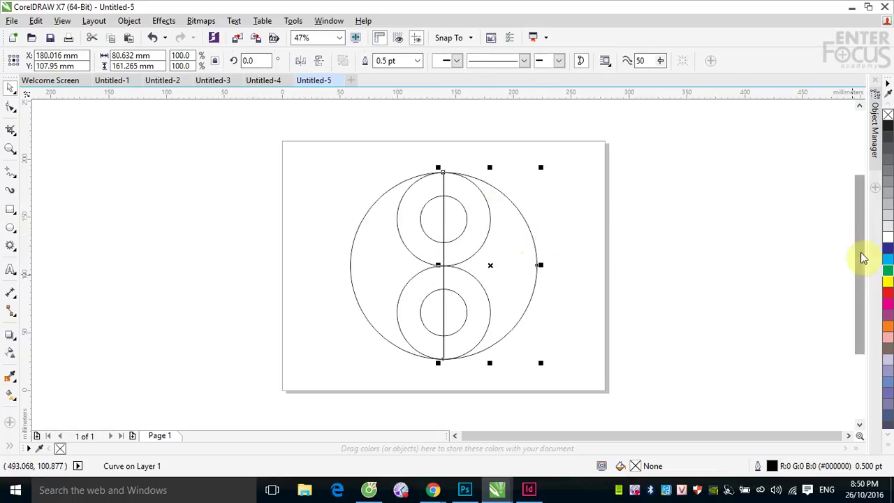
left_click(887, 126)
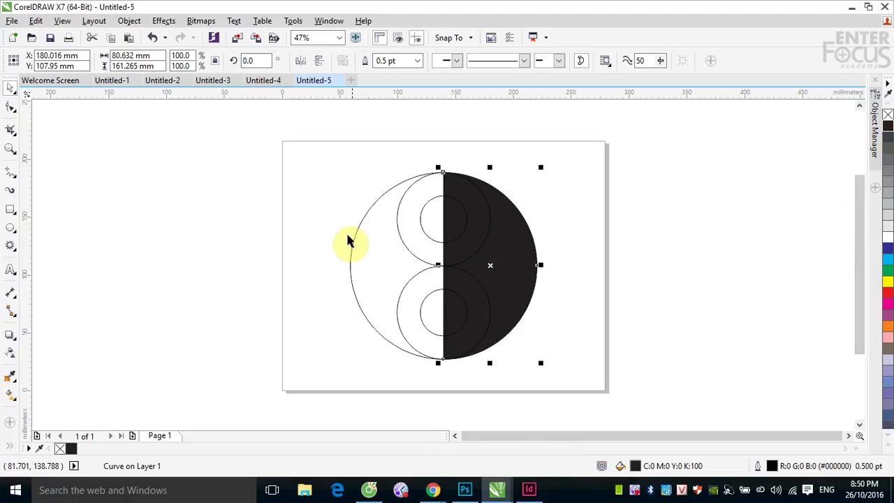
left_click(887, 282)
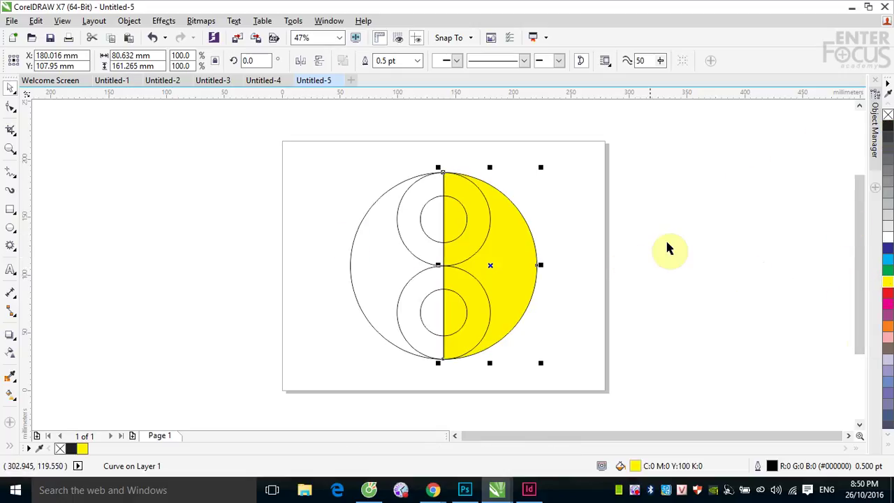
left_click(666, 244)
- Fill the left half of the large circle with red and send it behind the smaller circles
left_click(350, 252)
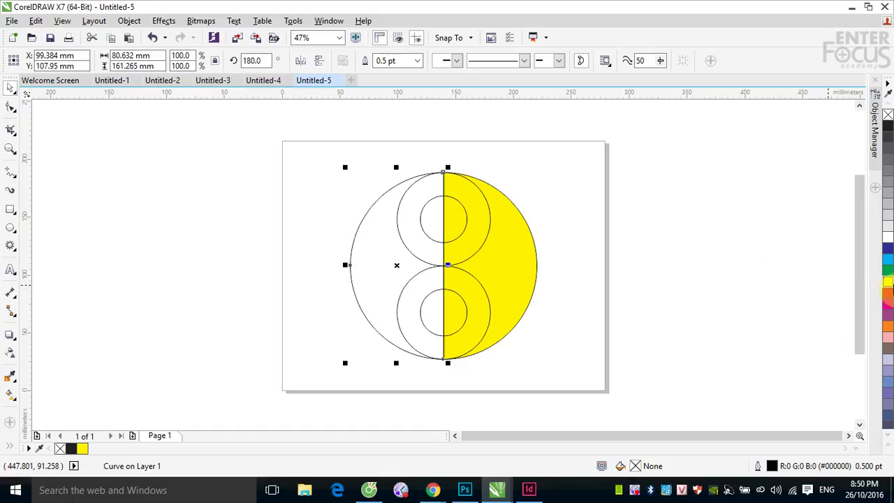
left_click(887, 292)
left_click(418, 226)
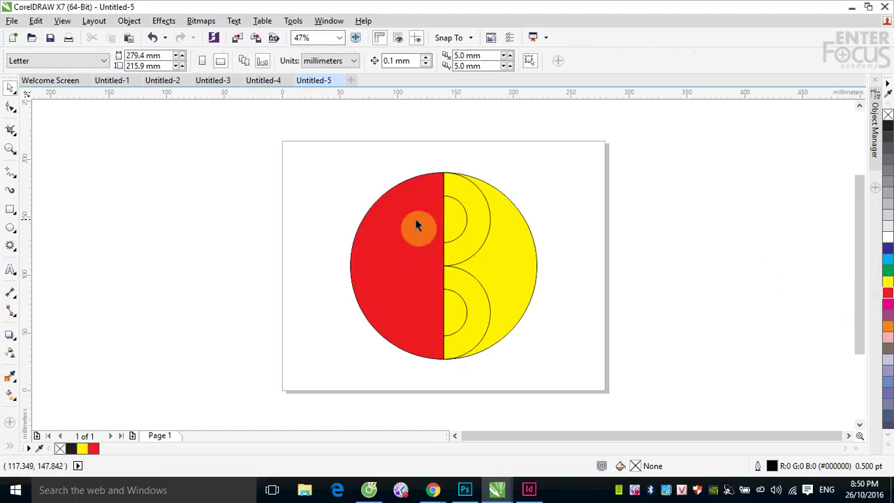
key("shift+Page_Down")
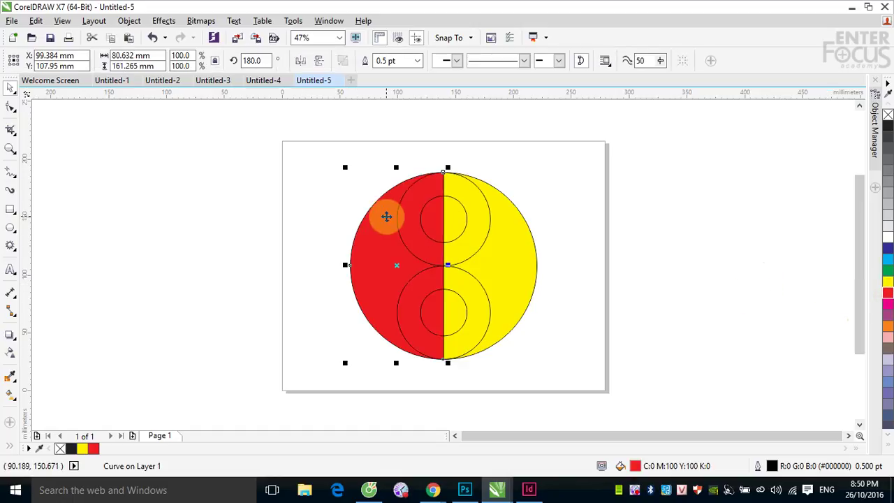
left_click(590, 208)
- Fill the upper half-size circle with cyan and the lower half-size circle with green
left_click(488, 208)
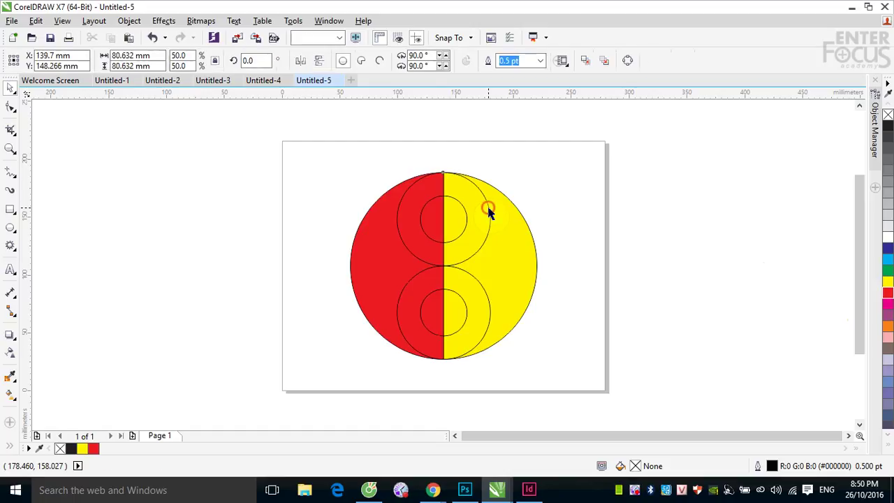
left_click(888, 259)
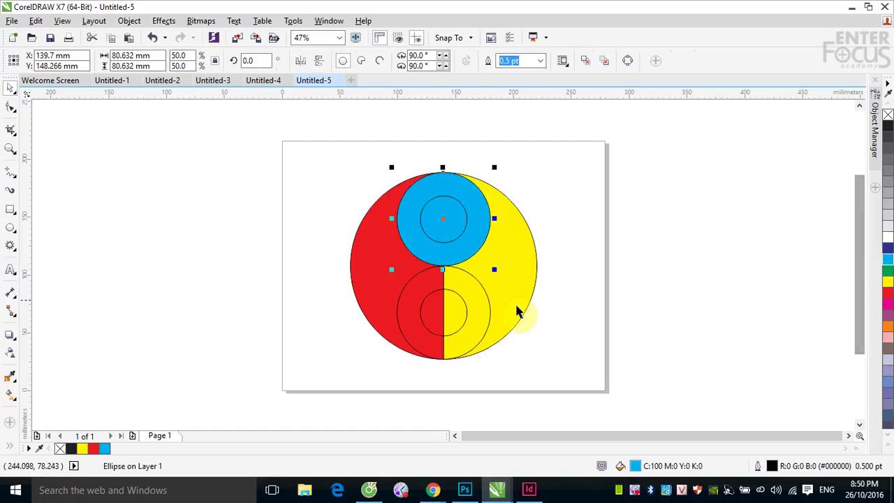
left_click(489, 303)
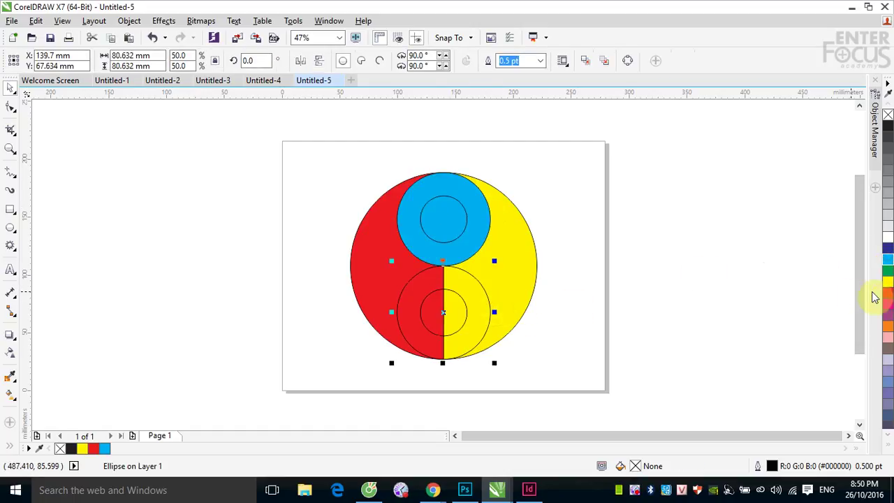
left_click(887, 270)
left_click(712, 327)
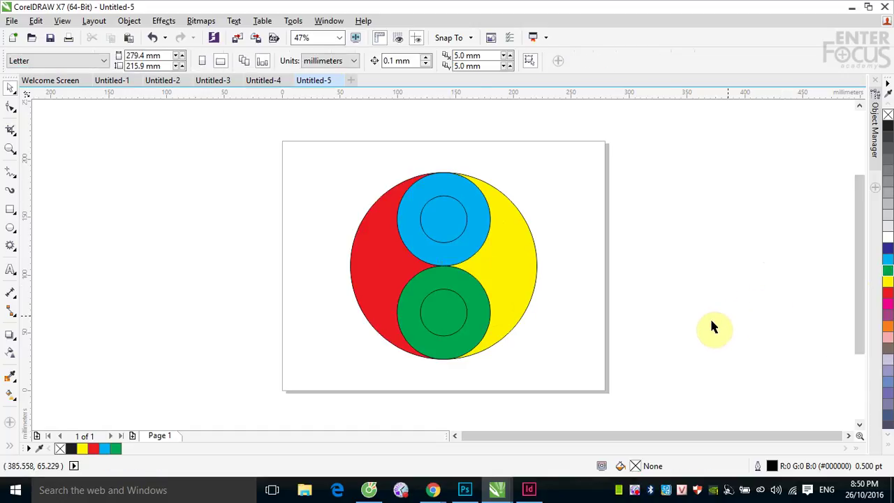
- Trim the yellow half using the cyan circle as the cutting shape
left_click(475, 213)
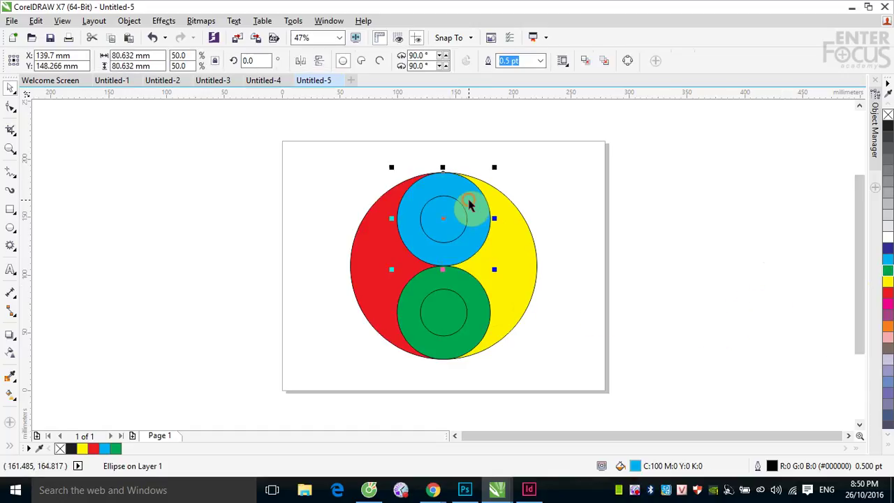
left_click(512, 262, "shift")
left_click(385, 62)
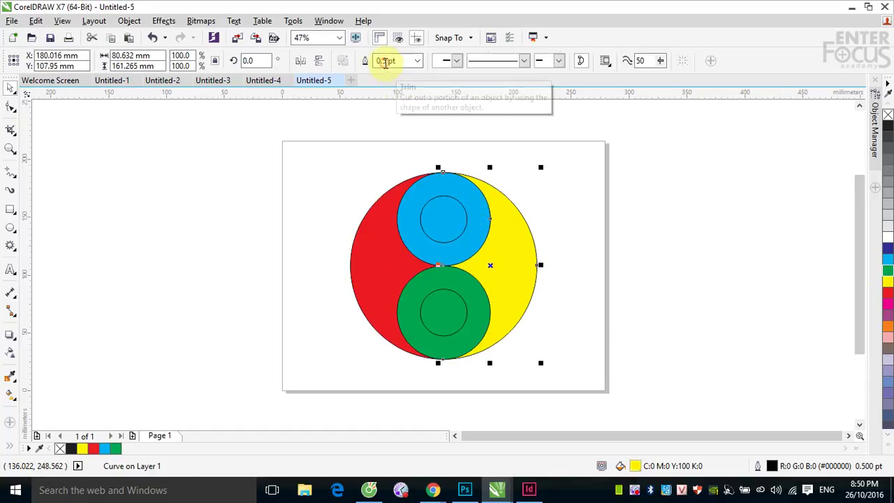
left_click(703, 283)
- Move the cyan circle aside to inspect the cut in the yellow half, and undo the move
left_click_drag(473, 236, 302, 240)
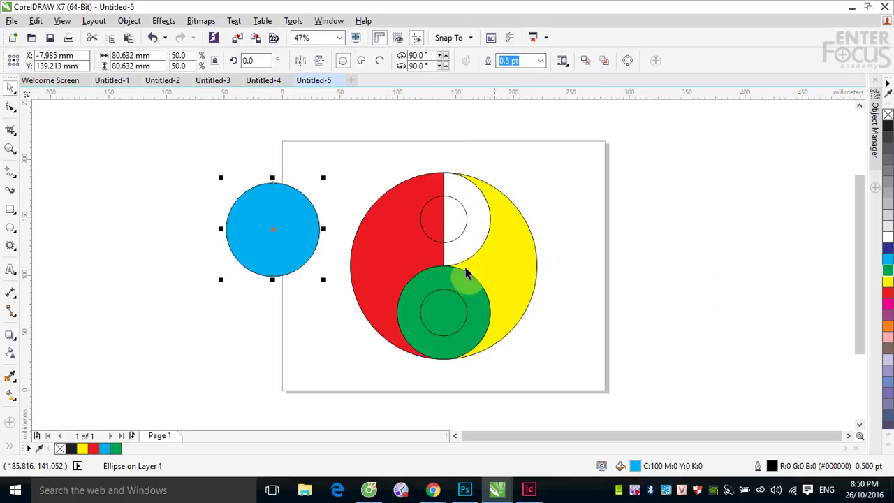
key("ctrl+z")
left_click(698, 283)
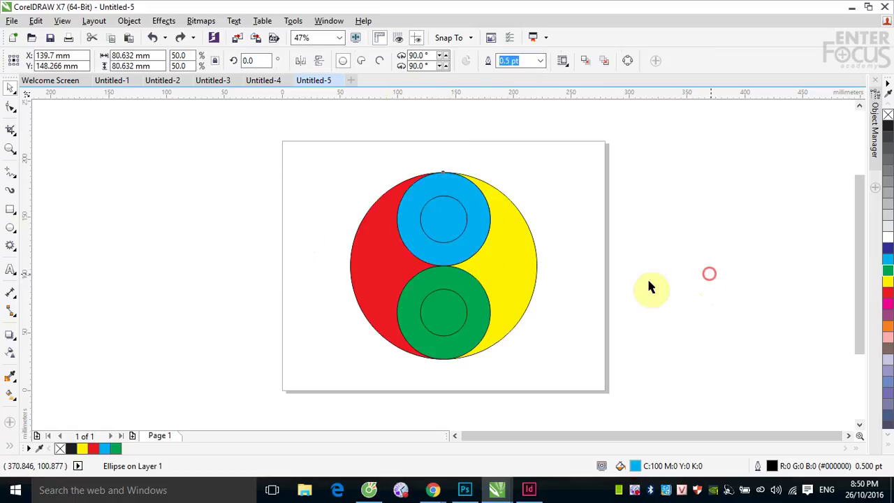
- Weld the cyan circle to the red half so they form one red shape
left_click(473, 209)
left_click(363, 258, "shift")
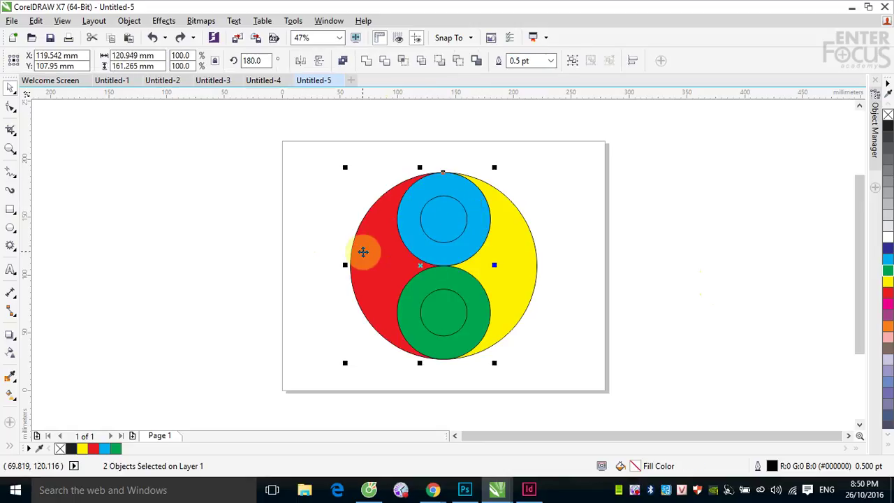
left_click(364, 62)
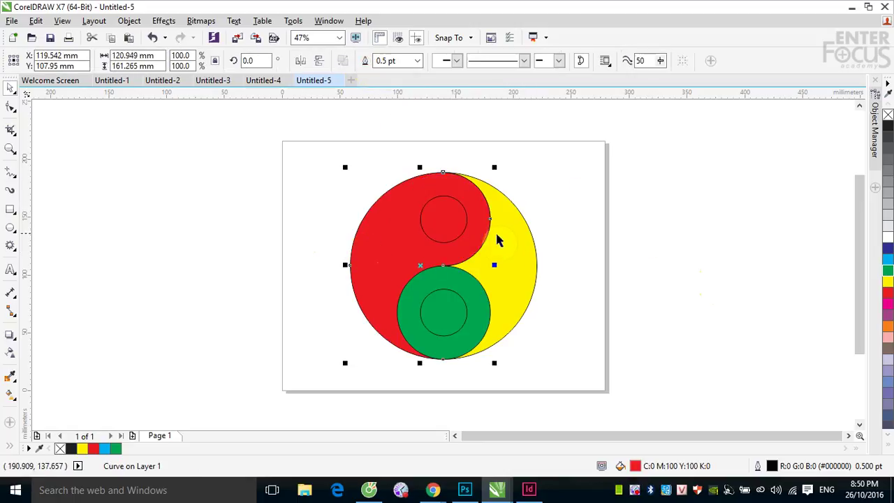
left_click(407, 291)
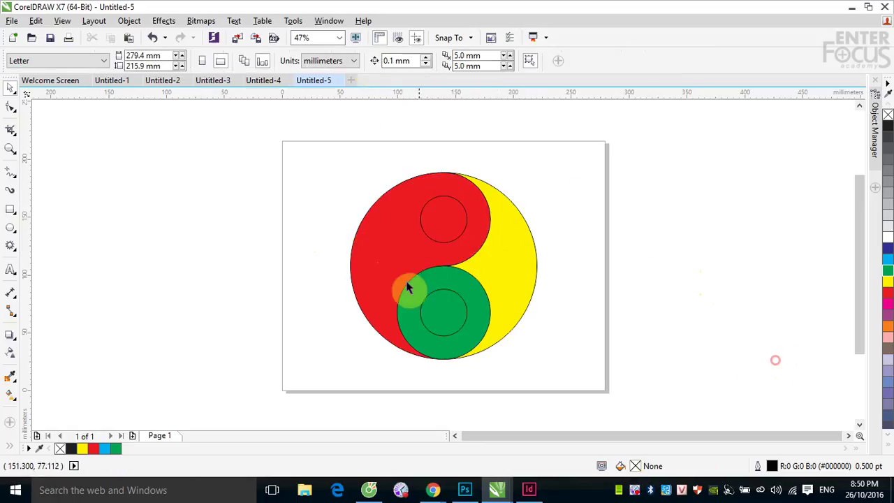
- Trim the red shape using the green circle as the cutting shape
left_click(451, 280)
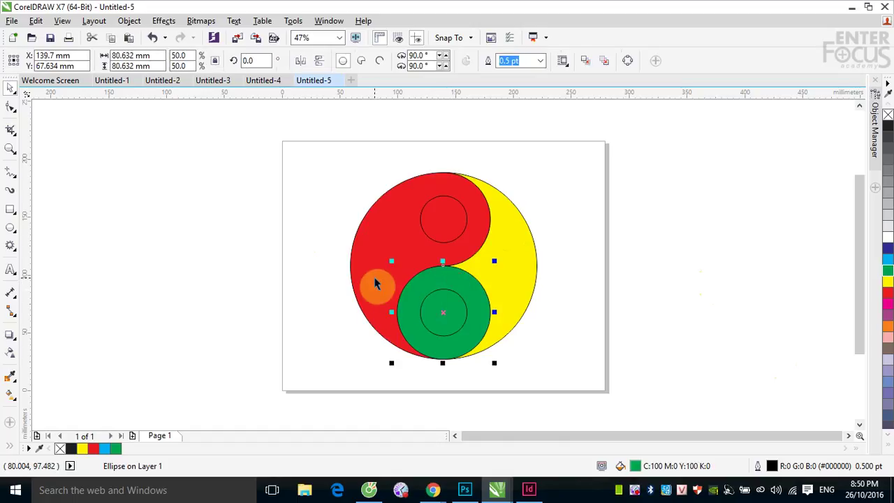
left_click(368, 276, "shift")
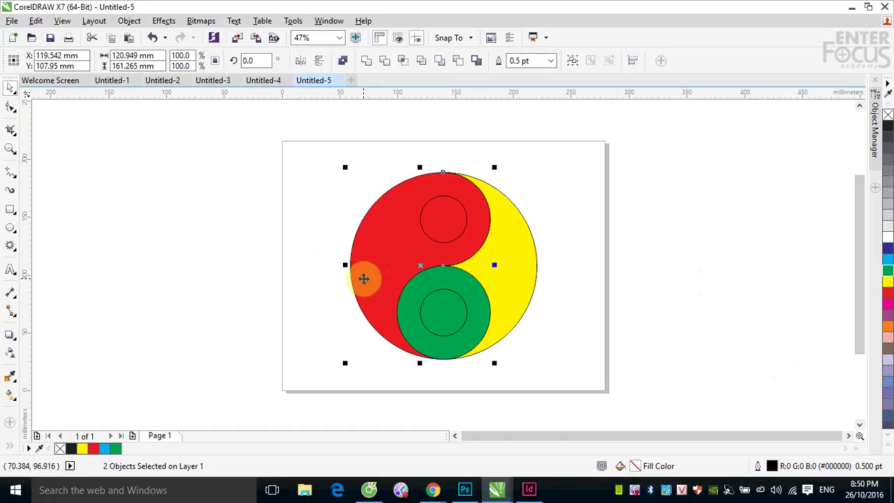
left_click(384, 61)
left_click(689, 186)
- Weld the green circle to the yellow half so they form one yellow shape
left_click(454, 279)
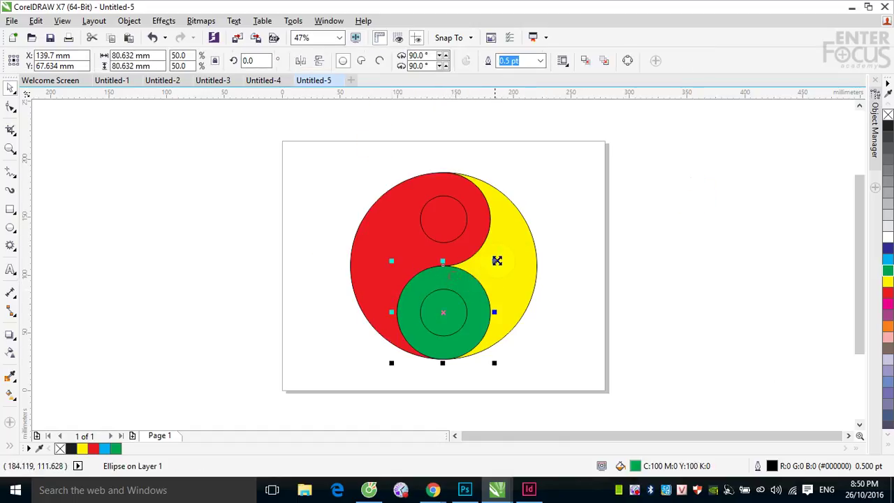
left_click(510, 254, "shift")
left_click(366, 63)
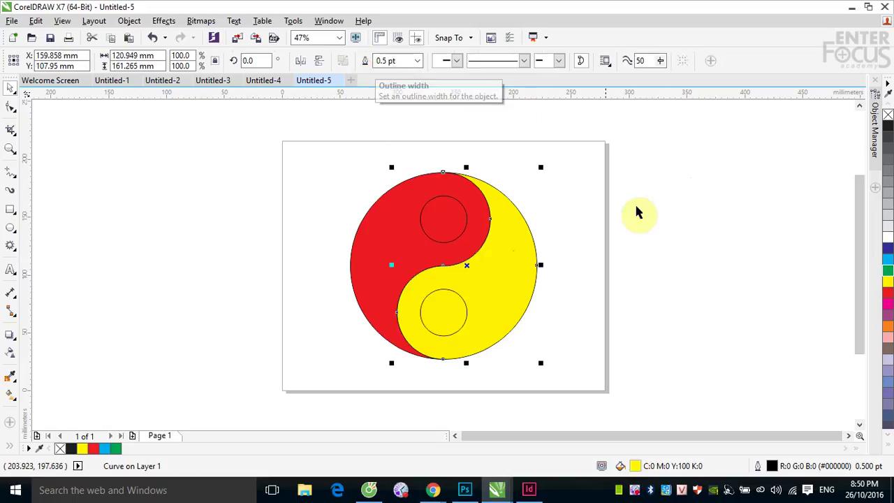
- Fill the small circle inside the red half with yellow and the small circle inside the yellow half with red
left_click(653, 204)
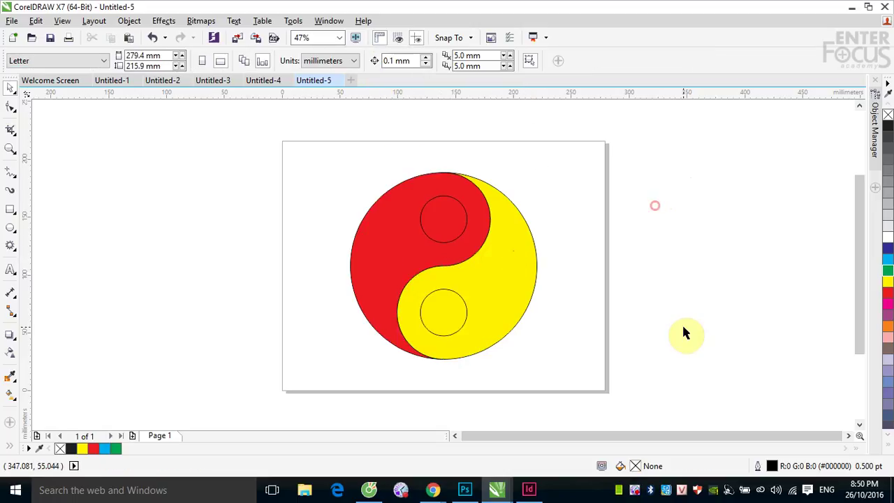
left_click(451, 241)
left_click(888, 282)
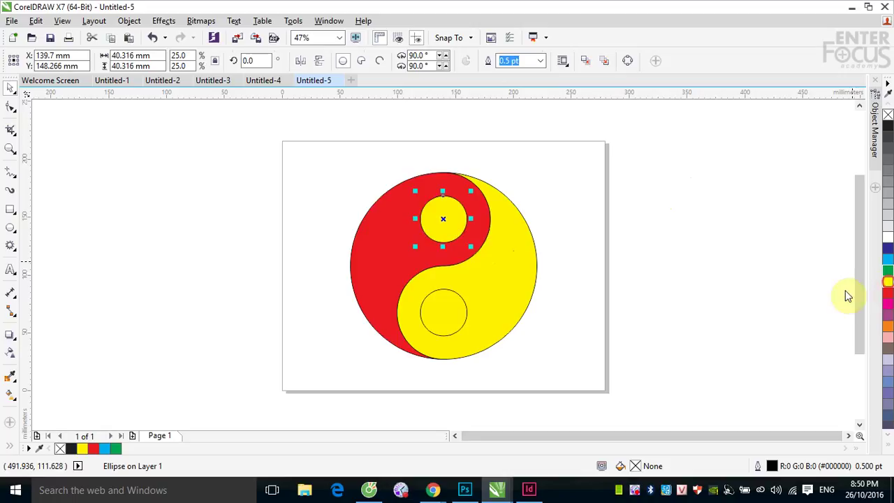
left_click(461, 330)
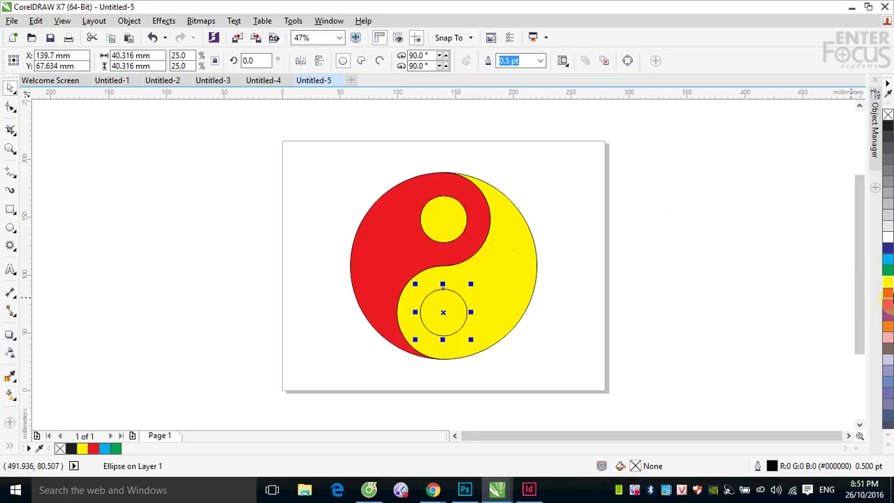
left_click(888, 293)
left_click(678, 319)
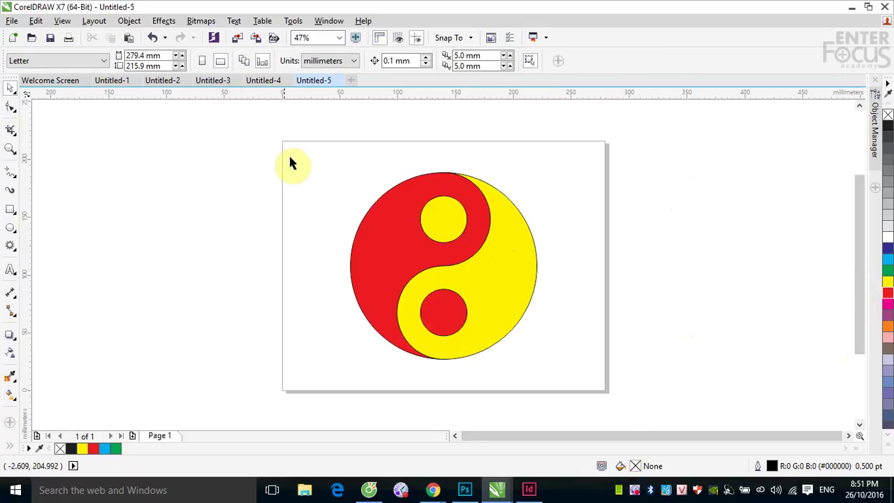
- Remove the outlines from all four shapes of the yin-yang symbol
left_click_drag(284, 150, 586, 379)
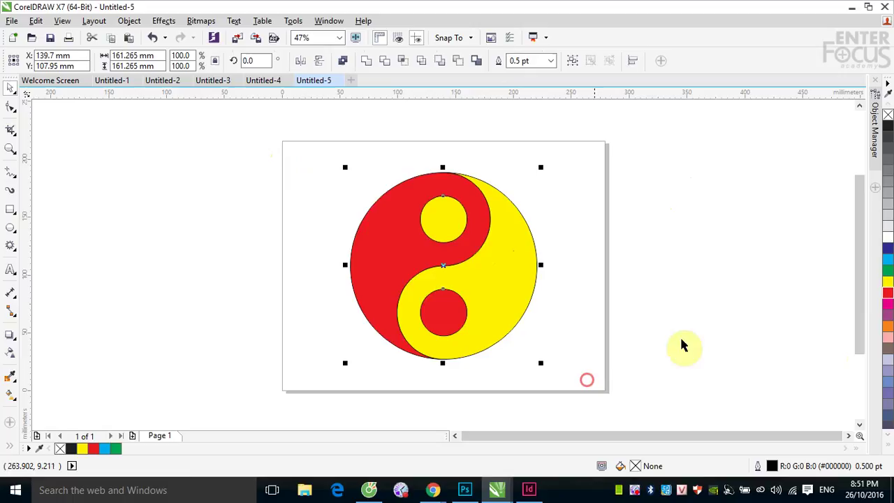
right_click(888, 117)
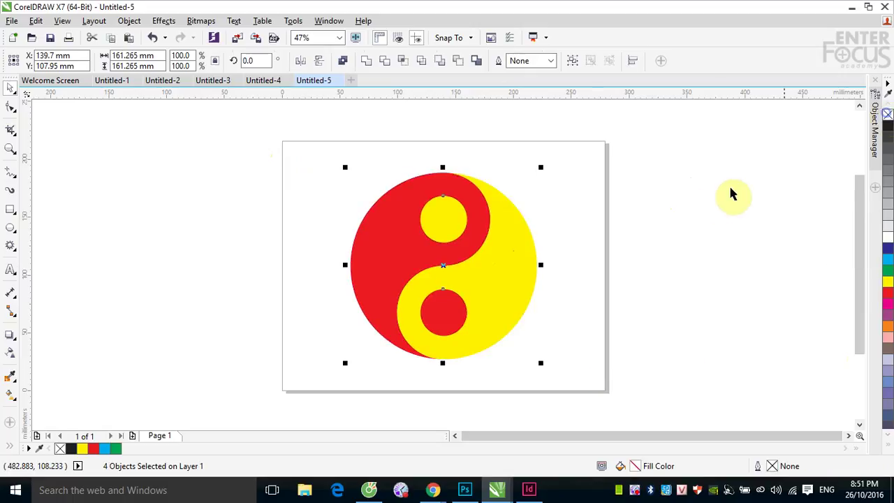
left_click(708, 212)
- Group the two halves and two small circles of the yin-yang symbol into one object
left_click_drag(296, 151, 592, 368)
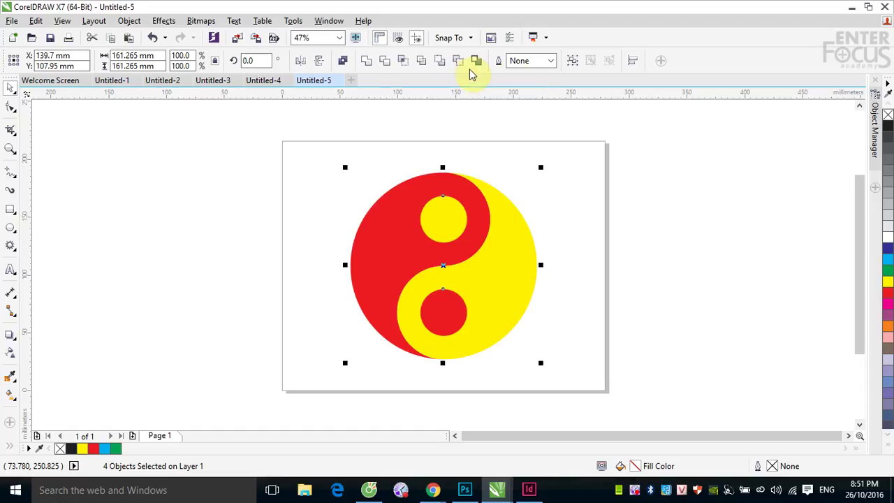
left_click(573, 62)
left_click(670, 269)
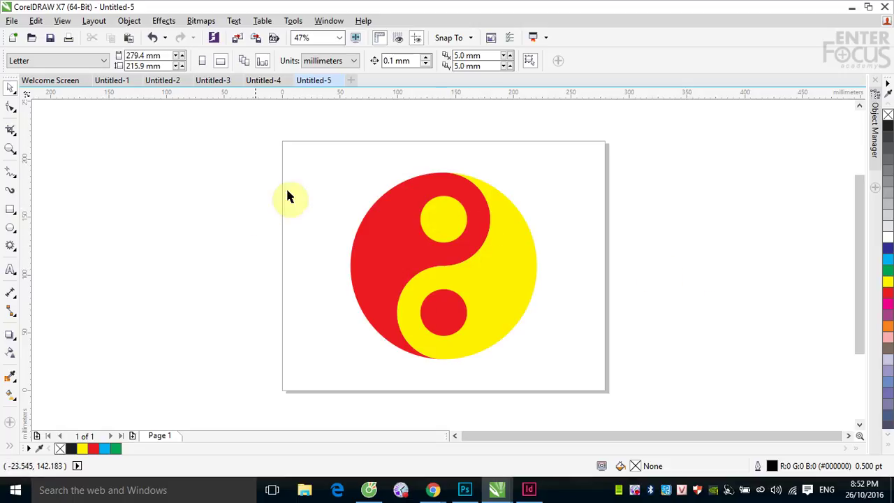
left_click(488, 340)
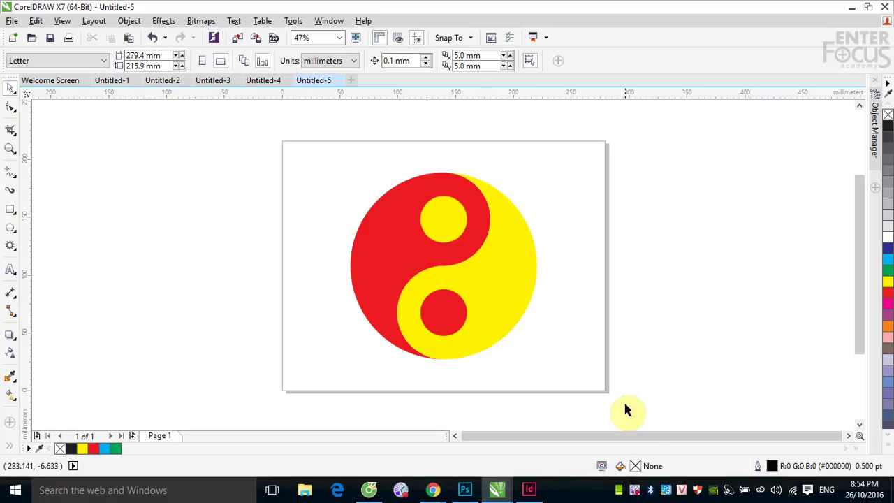
left_click(633, 491)
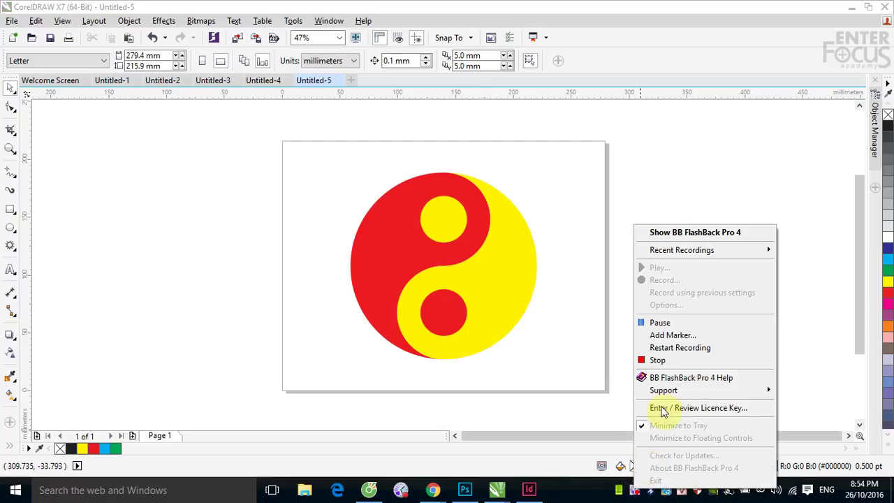